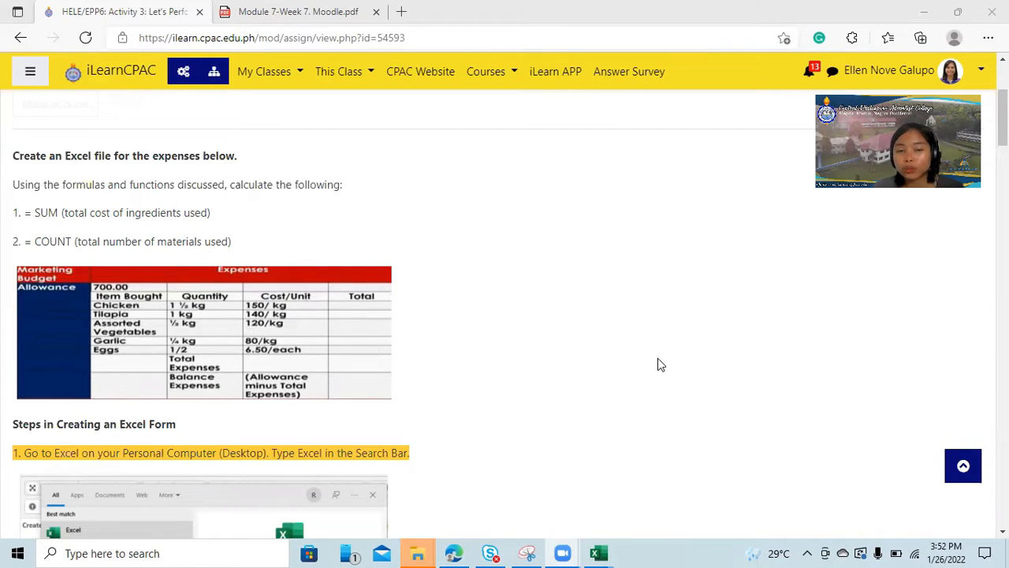
# Review the expense activity's instructions and switch to the "HELE Activity 3 Let's Perform" workbook in Excel.
pyautogui.scroll(-4, 269, 318)
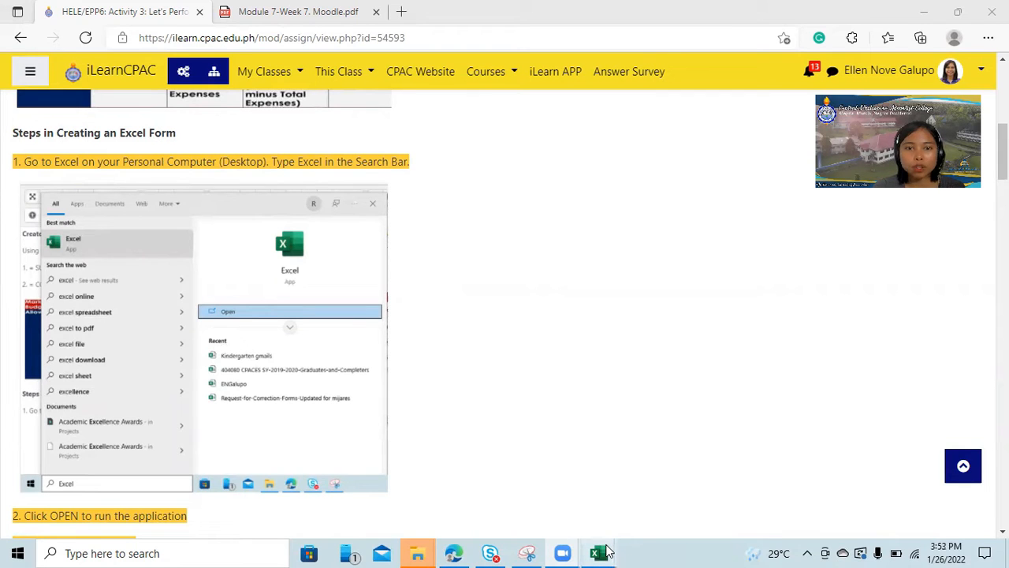
pyautogui.moveTo(606, 552)
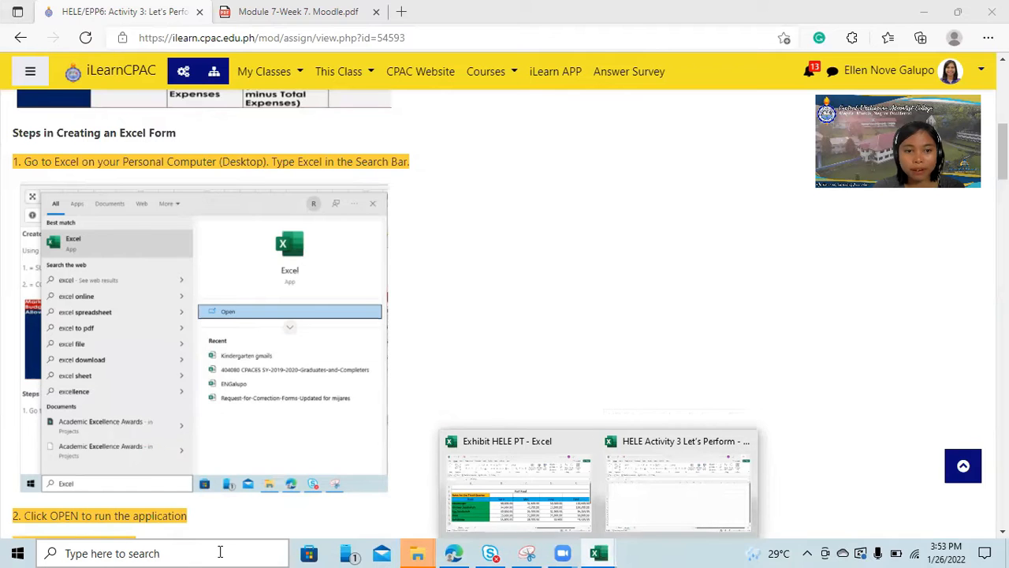
pyautogui.click(623, 443)
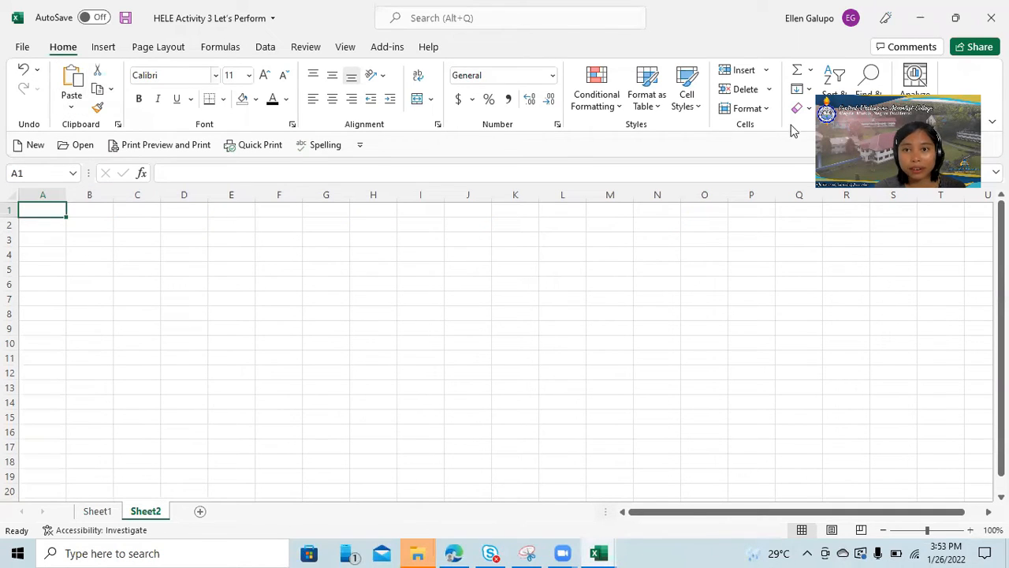
pyautogui.click(94, 211)
pyautogui.click(141, 211)
pyautogui.click(201, 223)
pyautogui.click(249, 223)
pyautogui.click(239, 210)
pyautogui.click(293, 210)
pyautogui.click(324, 239)
pyautogui.click(44, 211)
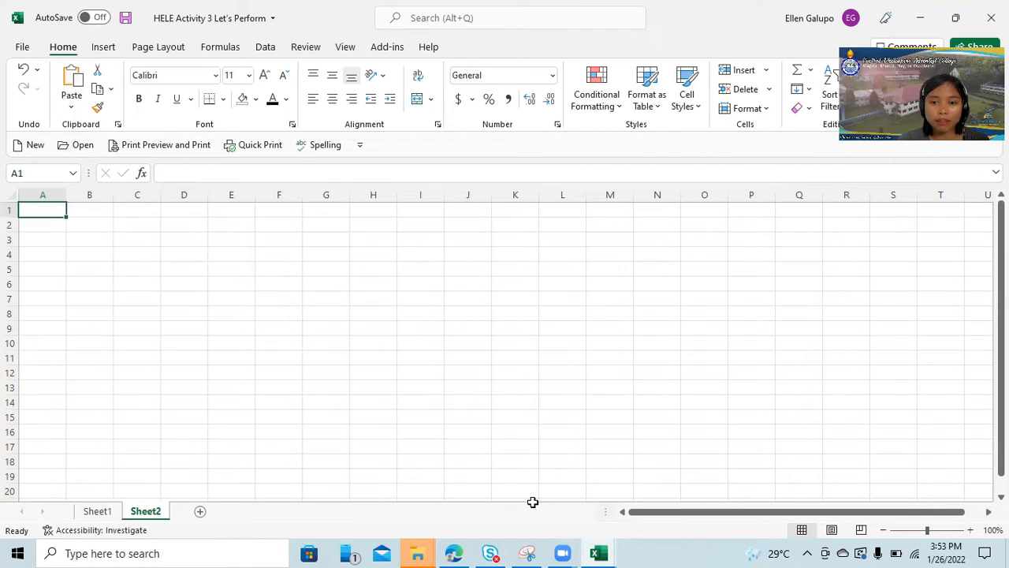
# Show the workbook beside the assignment's expenses table and enter "Expenses" in cell A1.
pyautogui.click(956, 19)
pyautogui.scroll(3, 94, 227)
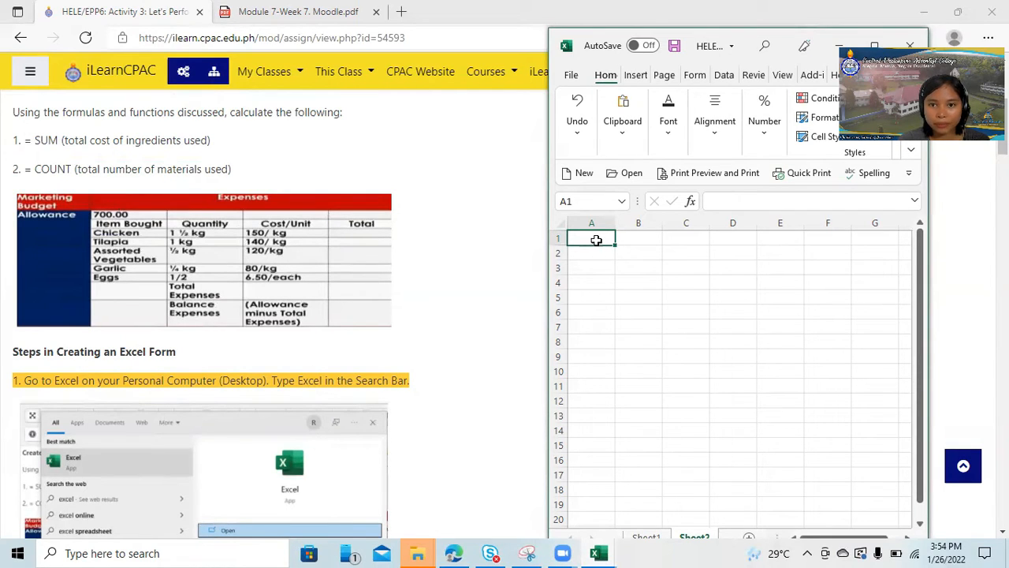
pyautogui.write('E')
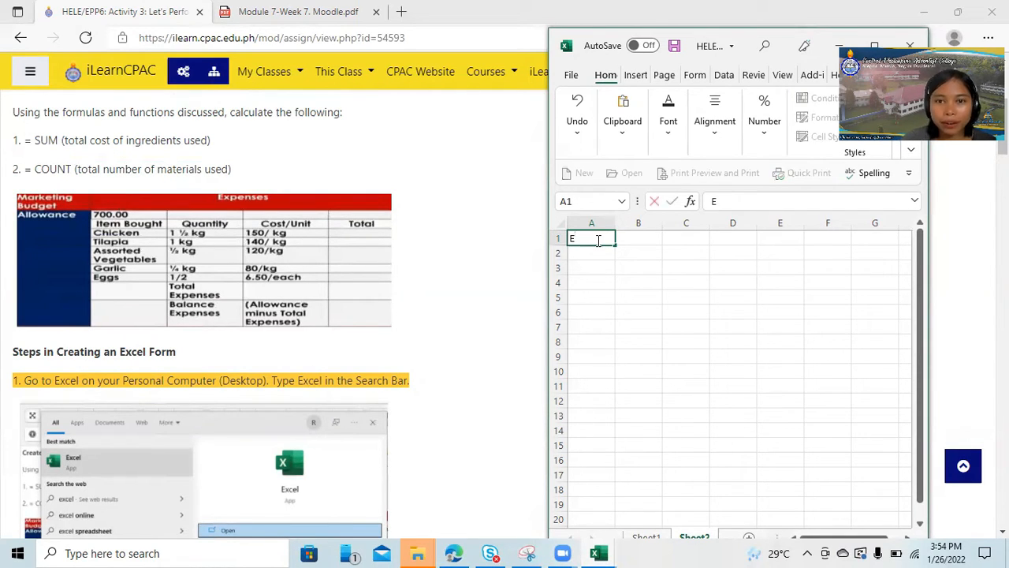
pyautogui.write('xpenses')
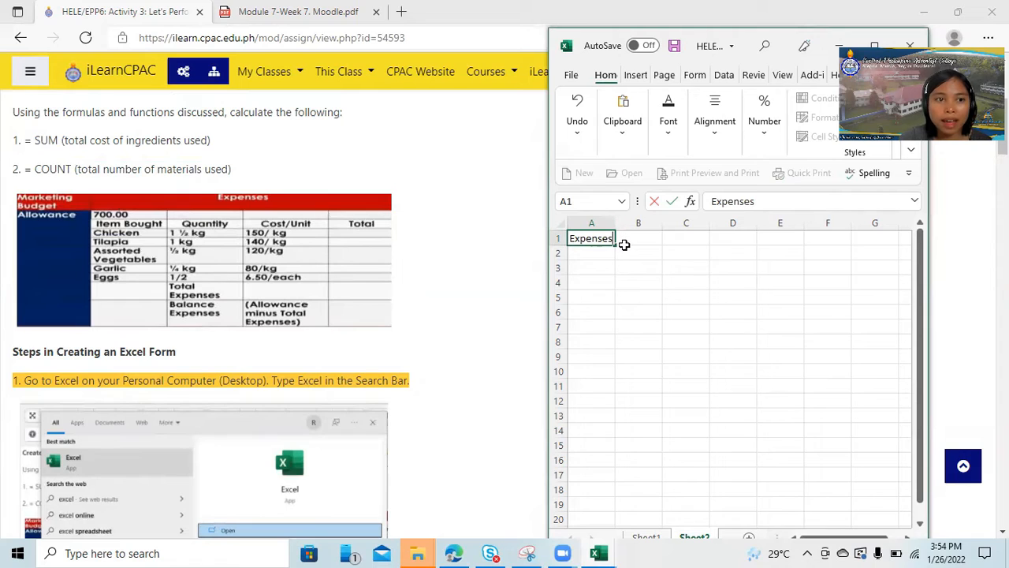
# Enter the labels "Marketing Budget" in cell A2 and "Allowance" in cell A3.
pyautogui.click(585, 253)
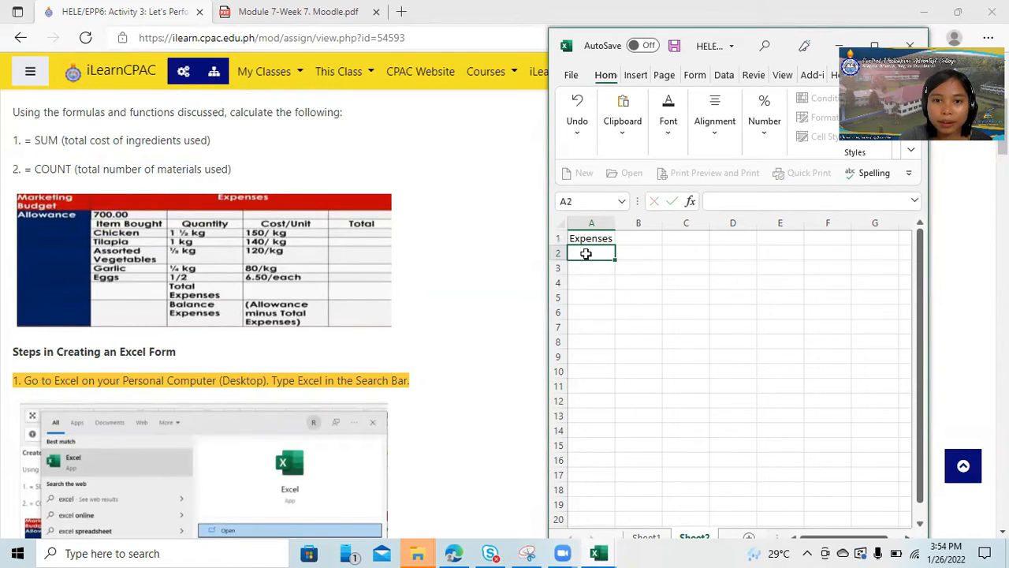
pyautogui.write('Mar')
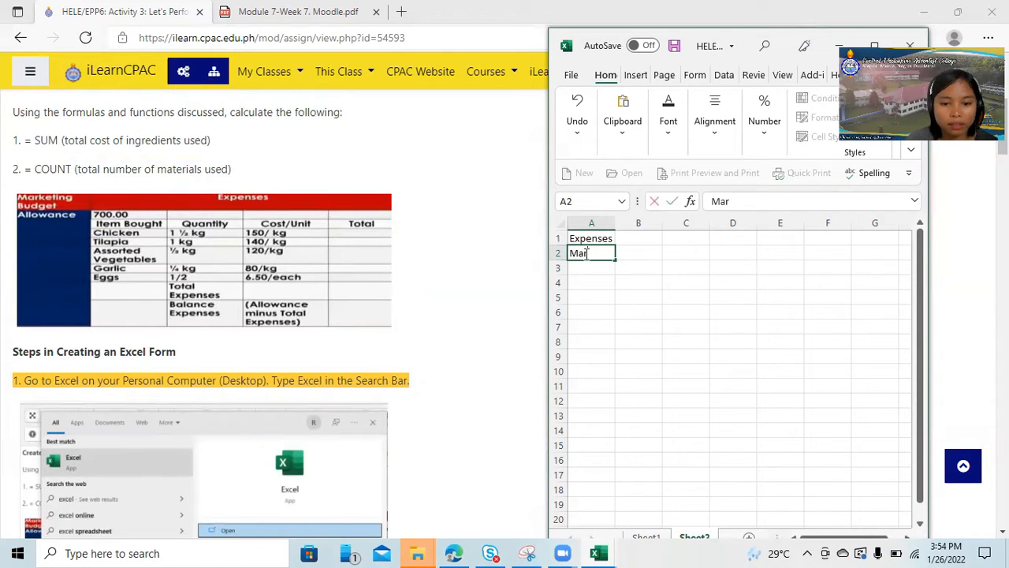
pyautogui.write('keting Bu')
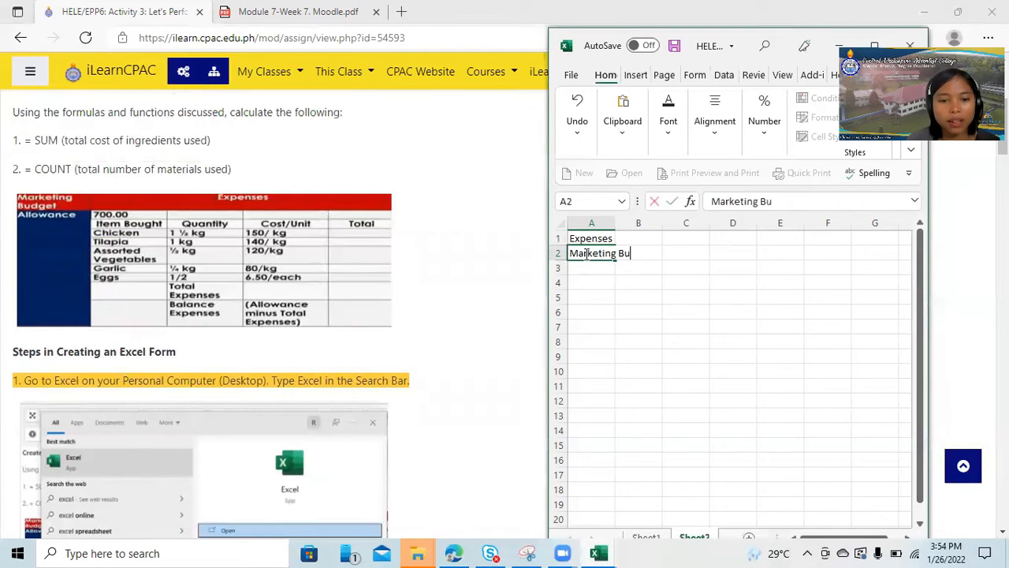
pyautogui.write('dget')
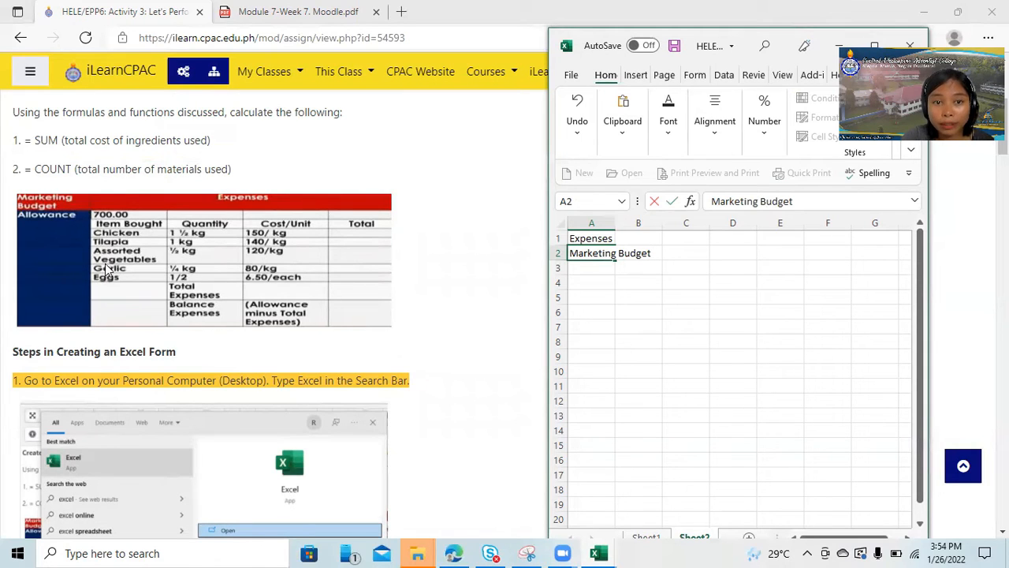
pyautogui.click(587, 274)
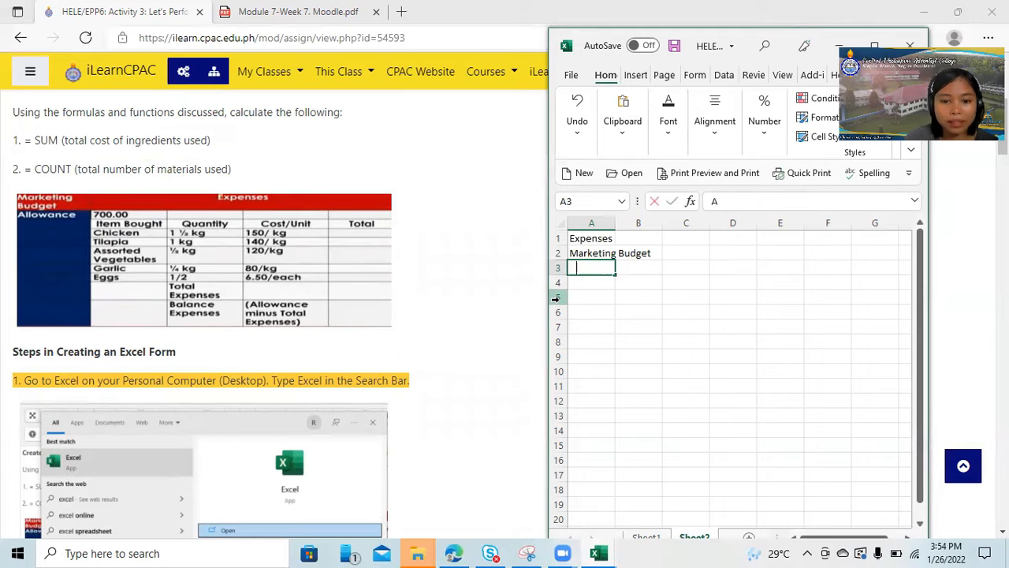
pyautogui.write('Allowance')
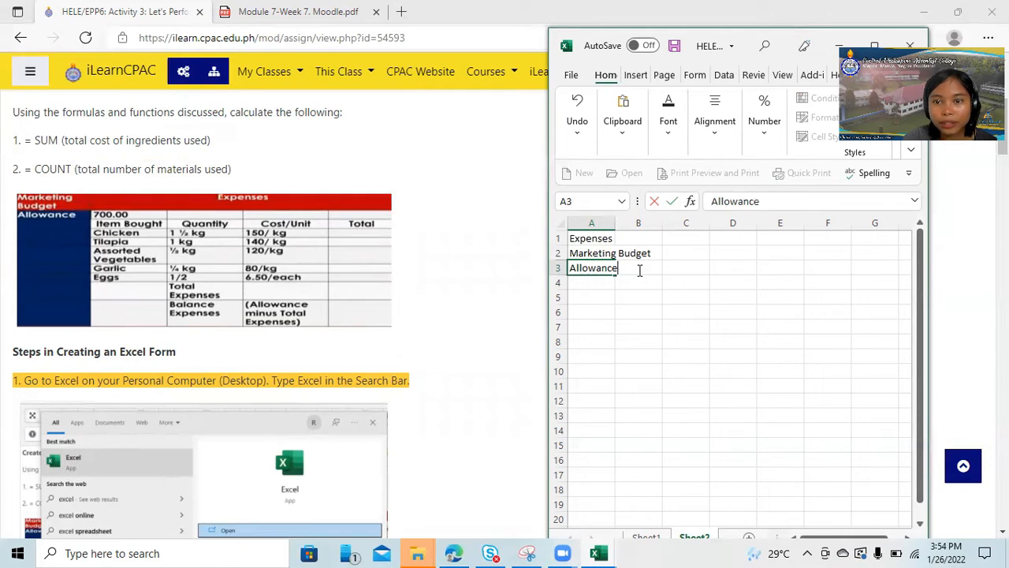
pyautogui.click(599, 242)
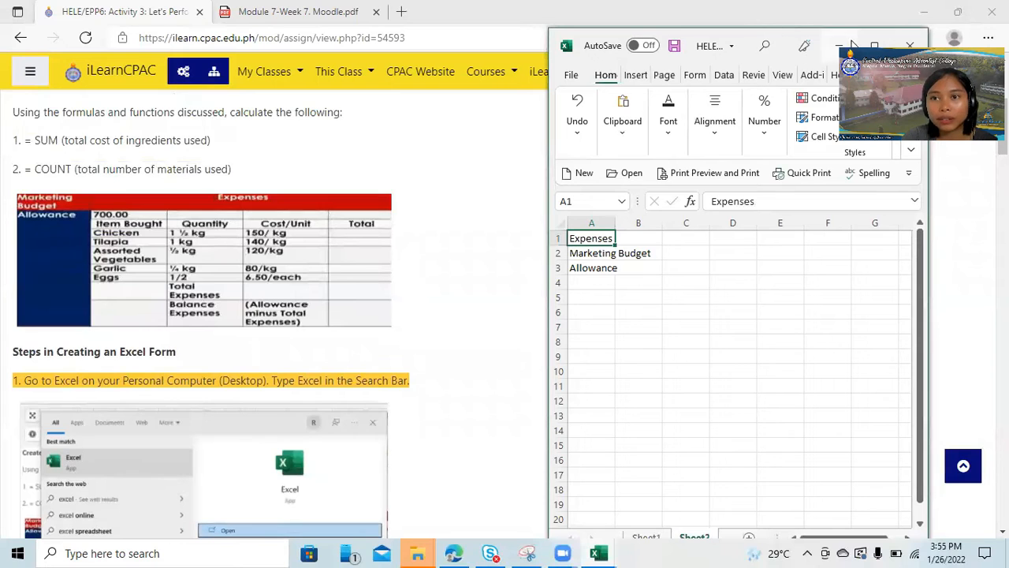
# Enlarge the workbook window and widen column A so that "Marketing Budget" fits inside it.
pyautogui.click(877, 44)
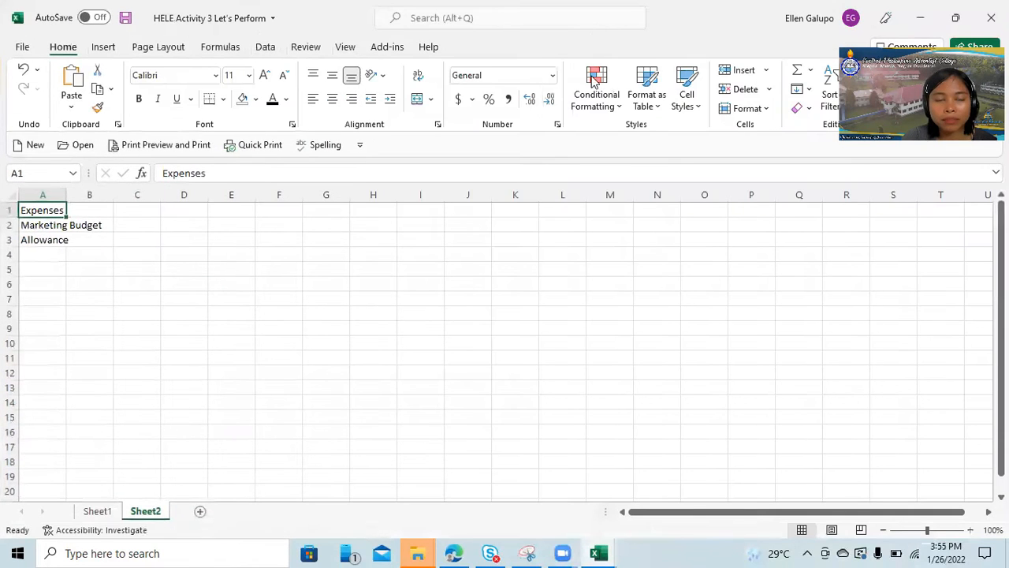
pyautogui.moveTo(64, 194); pyautogui.dragTo(110, 193)
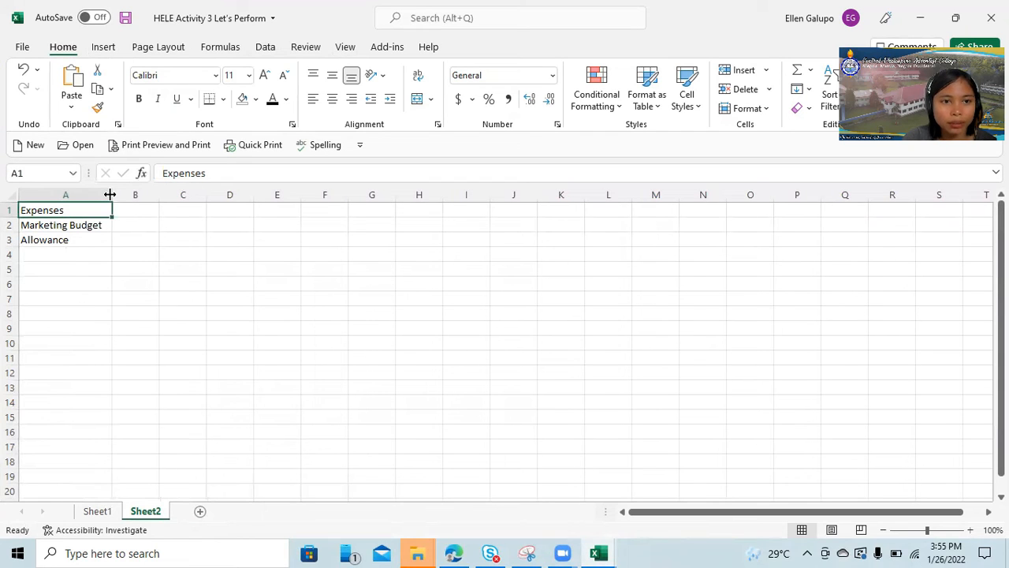
pyautogui.click(78, 239)
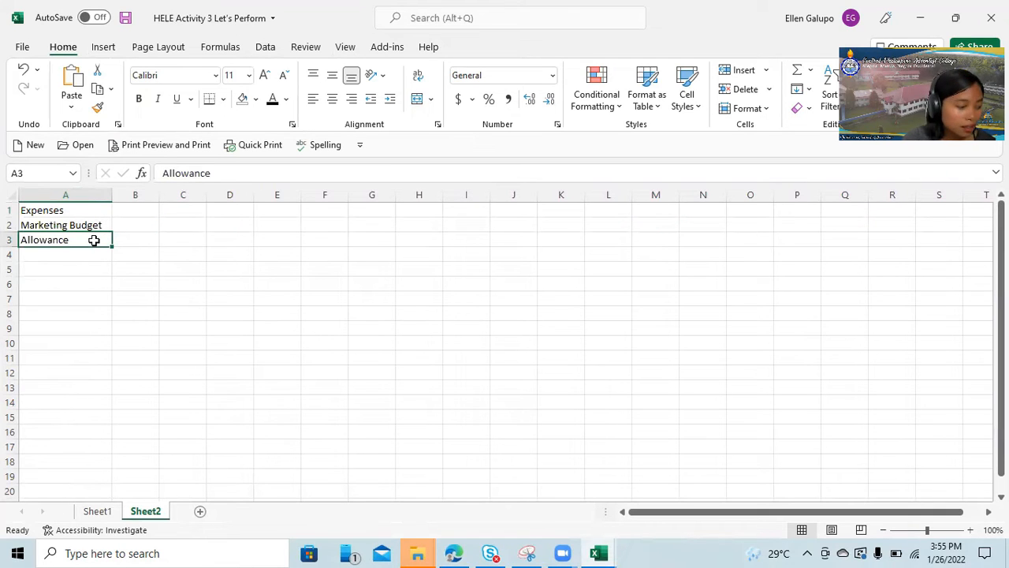
# Return the workbook to its smaller window beside the assignment and enter the allowance amount 700 in cell B3.
pyautogui.click(955, 17)
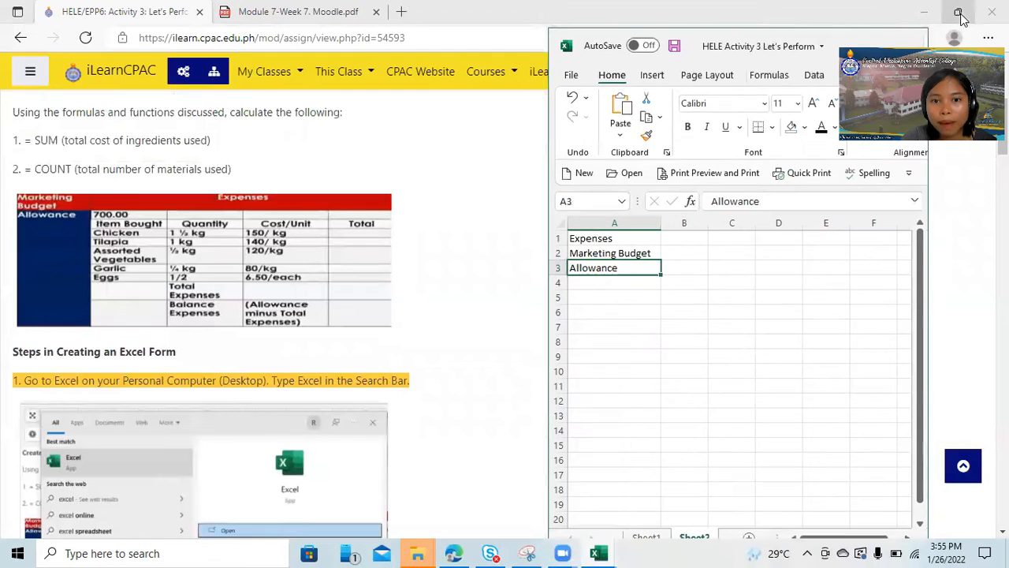
pyautogui.click(681, 268)
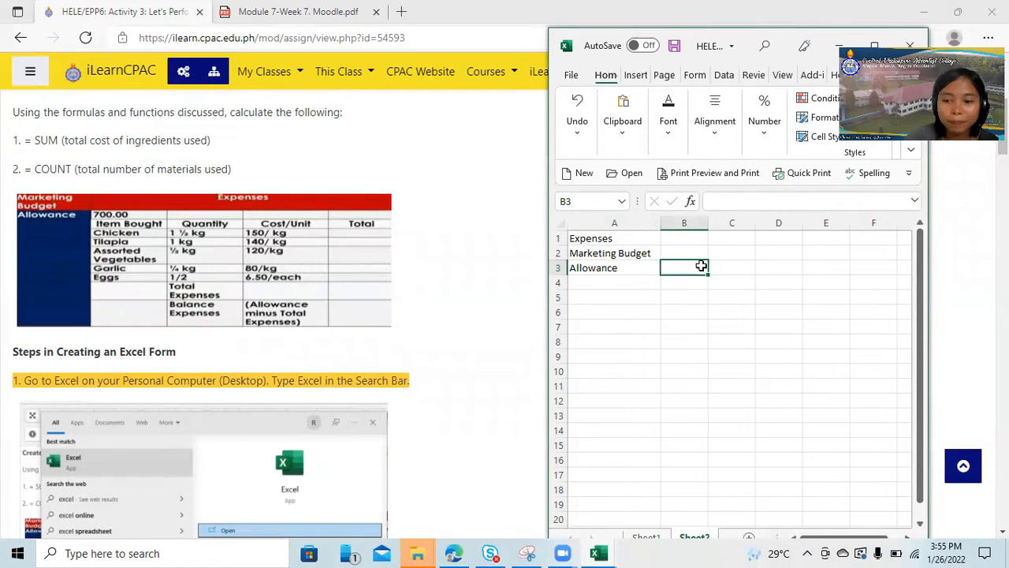
pyautogui.write('700')
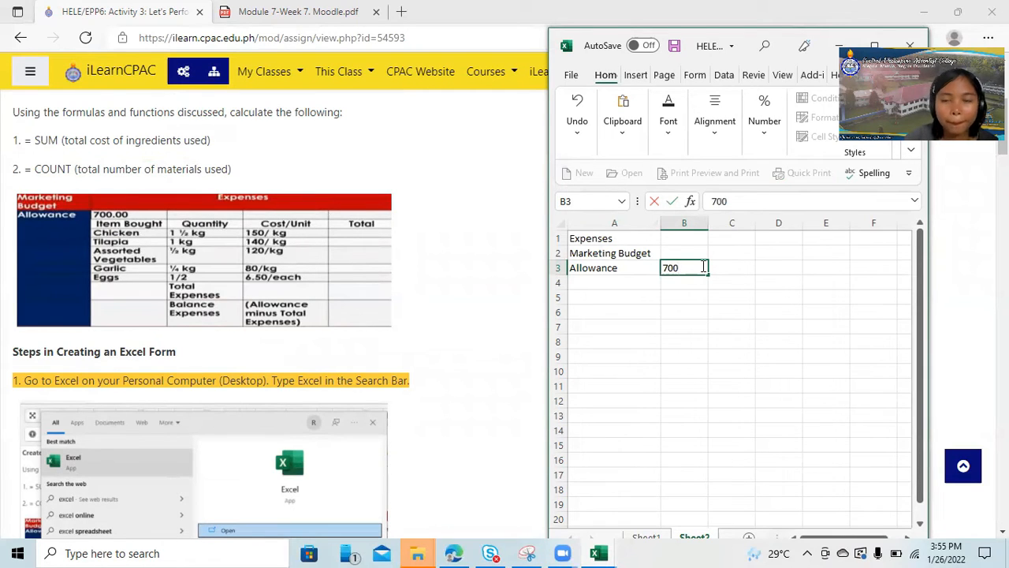
# Enter the heading "Item Bought" in cell B4 and widen column B to fit it.
pyautogui.click(698, 283)
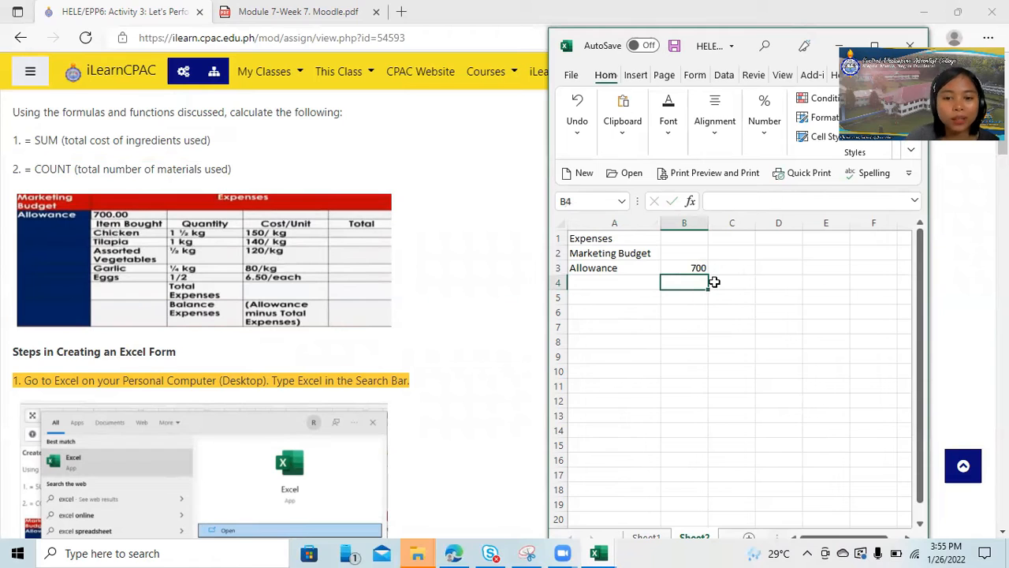
pyautogui.write('Item Bought')
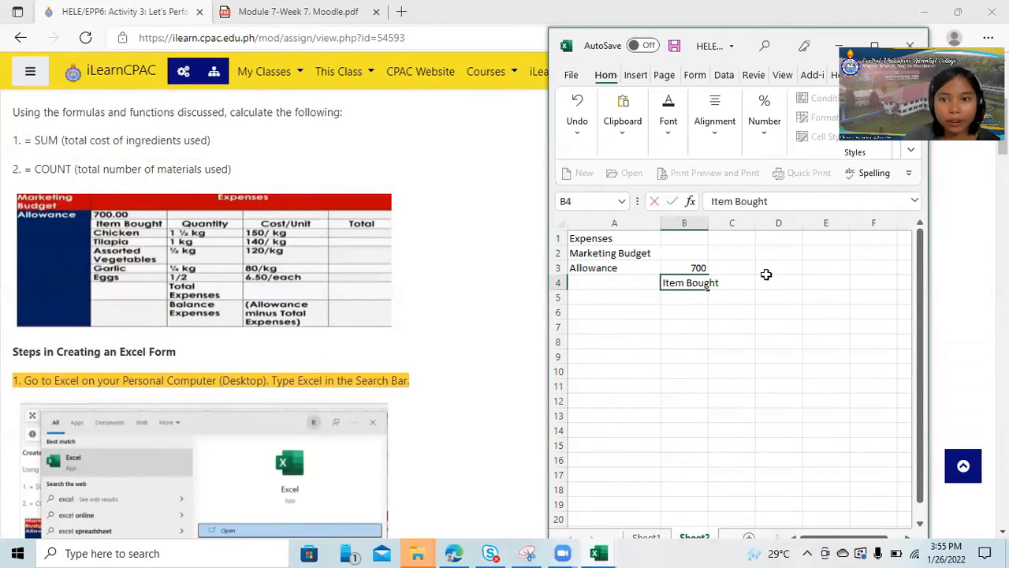
pyautogui.click(709, 222)
pyautogui.moveTo(707, 224); pyautogui.dragTo(733, 228)
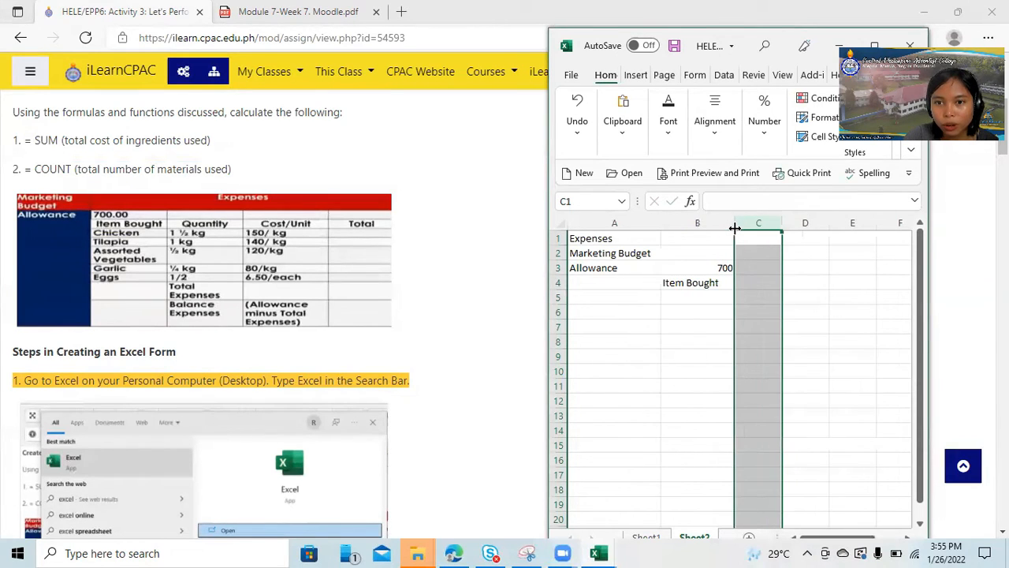
# Enter the headings "Quantity", "Cost/ Unit" and "Total" in cells C4 to E4, widening column D to fit its heading.
pyautogui.click(760, 283)
pyautogui.write('Quantit')
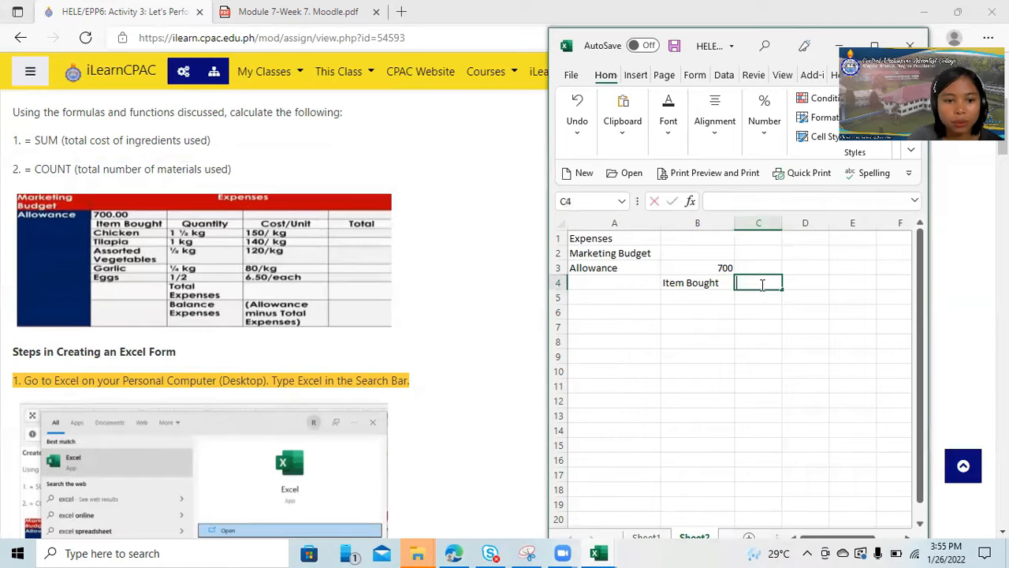
pyautogui.write('y')
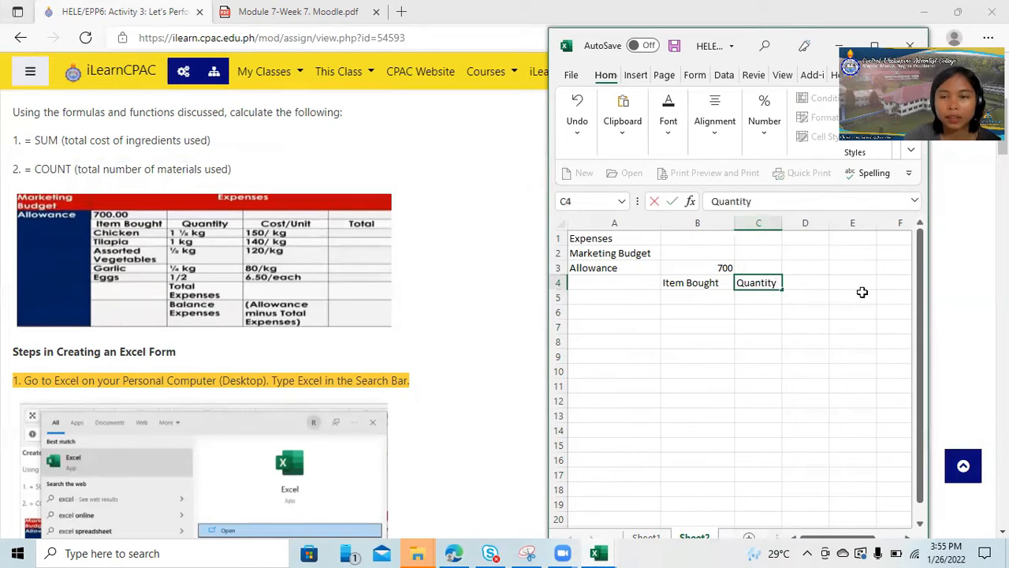
pyautogui.click(815, 282)
pyautogui.write('Cos')
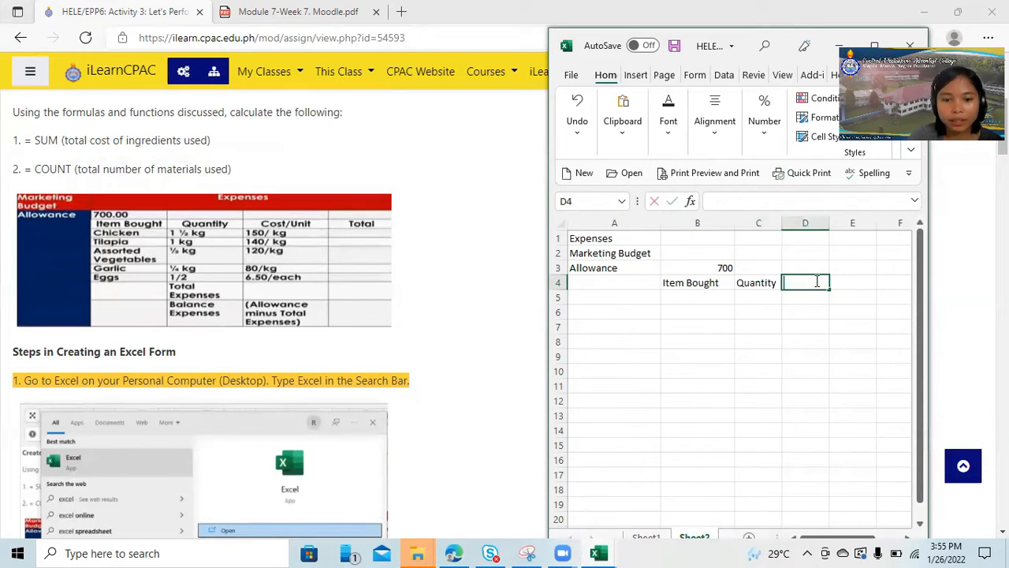
pyautogui.write('t/ Unit')
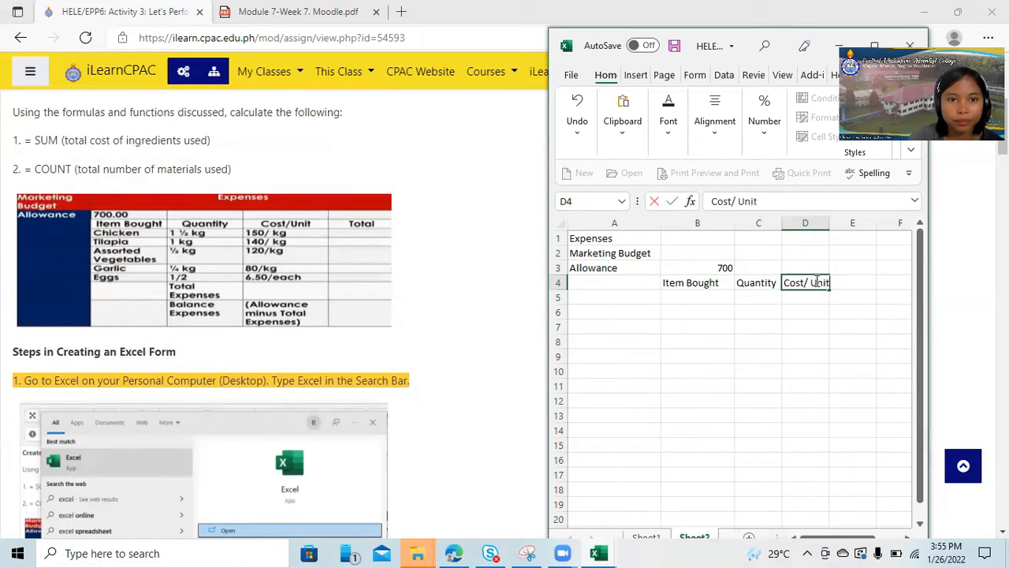
pyautogui.click(824, 223)
pyautogui.moveTo(829, 225); pyautogui.dragTo(848, 252)
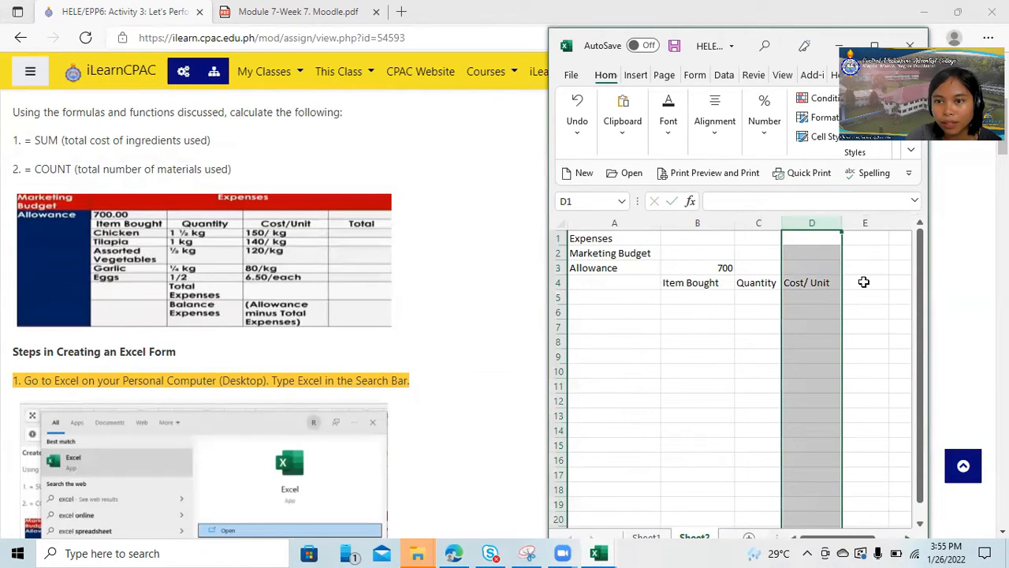
pyautogui.click(864, 283)
pyautogui.write('Total')
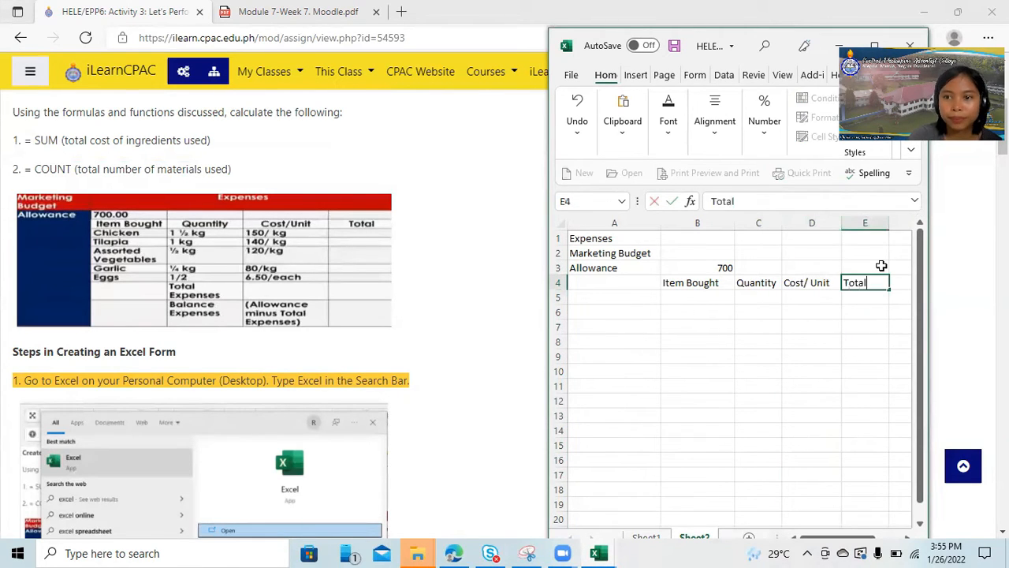
# List "Chicken" in cell B5 and "Tilapia" in cell B6 under the Item Bought heading.
pyautogui.click(692, 297)
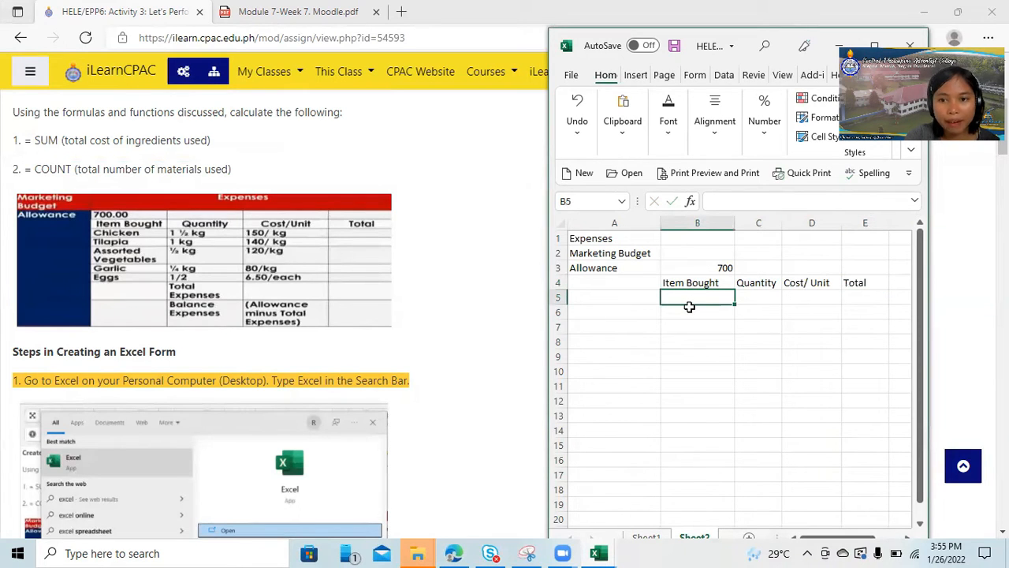
pyautogui.write('Chicken')
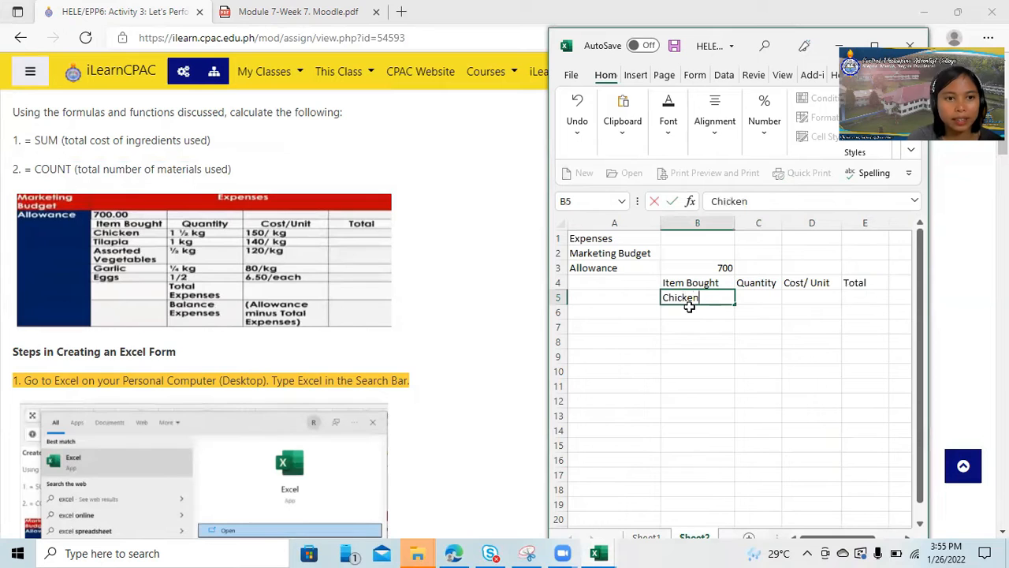
pyautogui.click(673, 311)
pyautogui.write('Til')
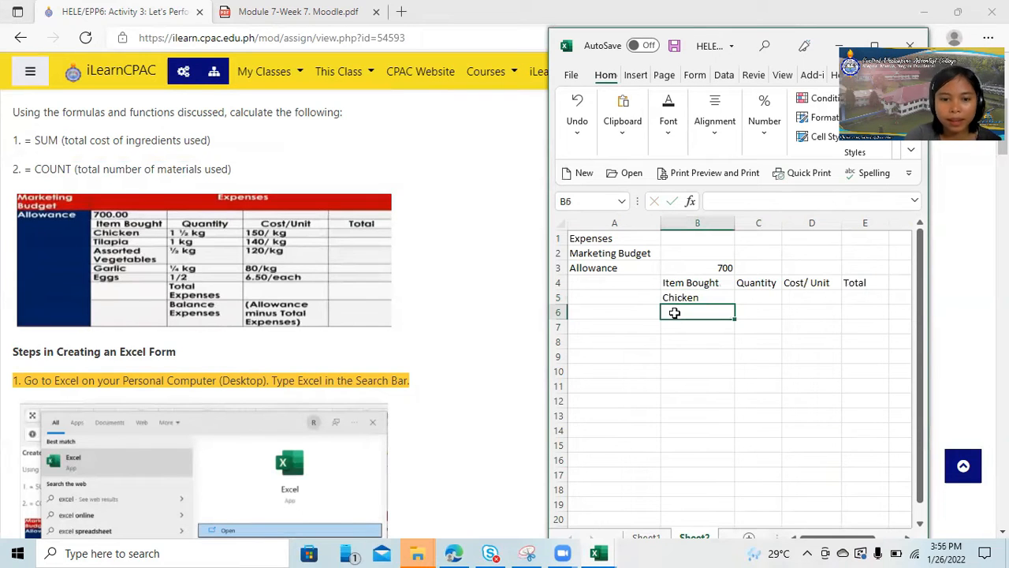
pyautogui.write('apia')
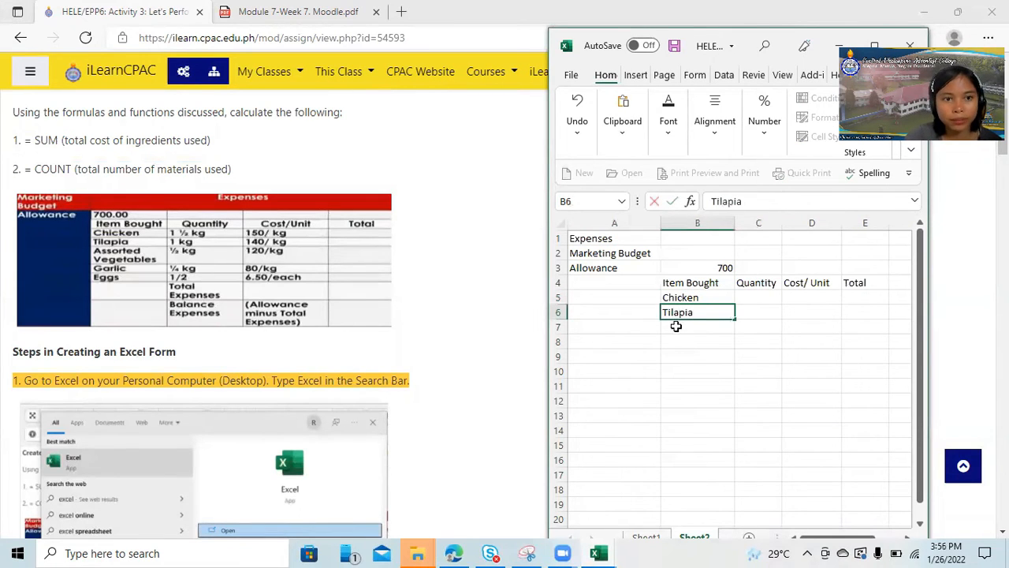
# Continue the Item Bought list with "Assorted" in cell B7 and "Vegetables" in cell B8.
pyautogui.click(693, 323)
pyautogui.write('Assorted')
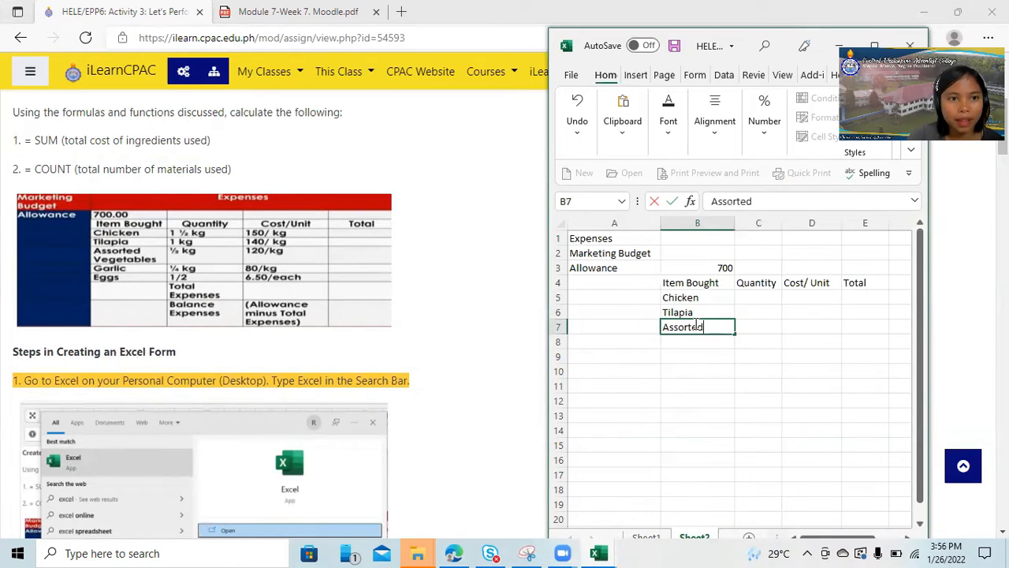
pyautogui.click(693, 342)
pyautogui.write('V')
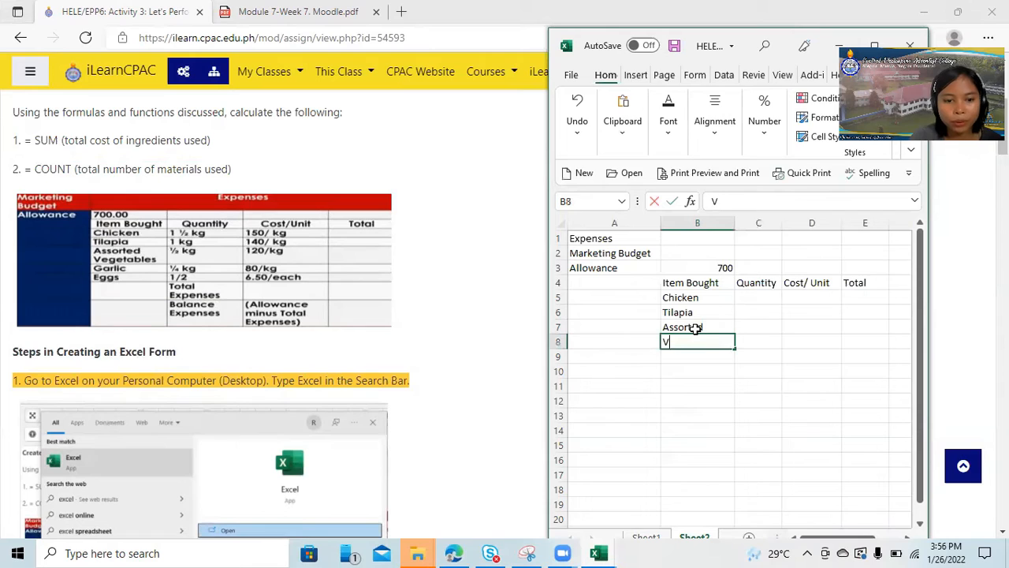
pyautogui.write('egetables')
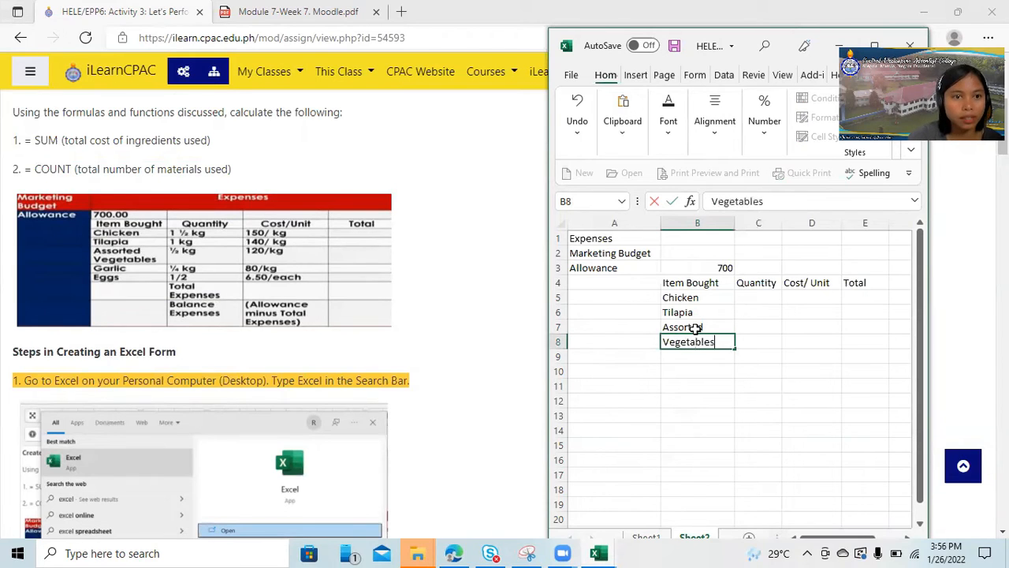
# Add "Garlic" in cell B9 and "Eggs" in cell B10 to the Item Bought list.
pyautogui.click(702, 361)
pyautogui.write('Garlic')
pyautogui.click(701, 373)
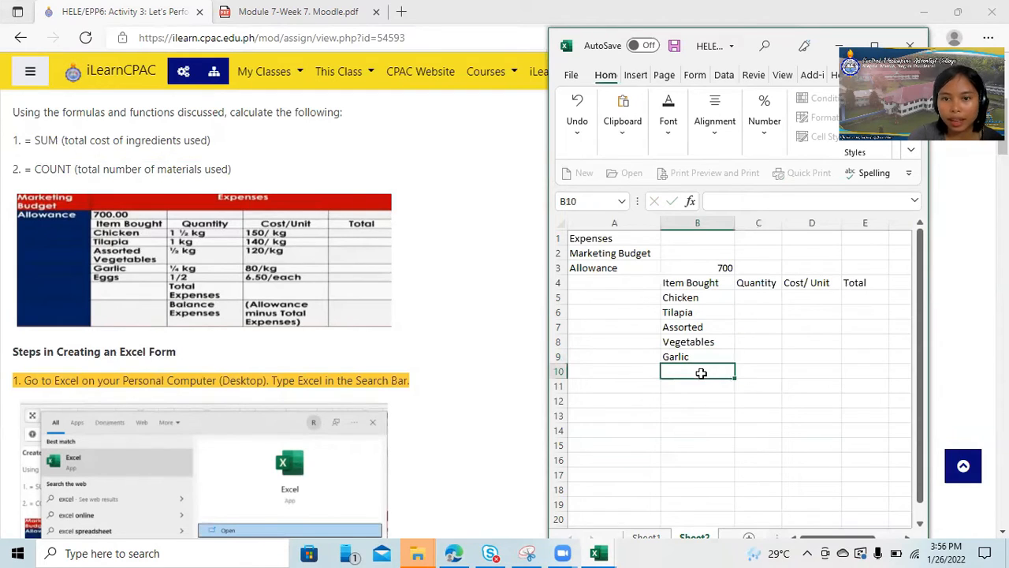
pyautogui.write('Eggs')
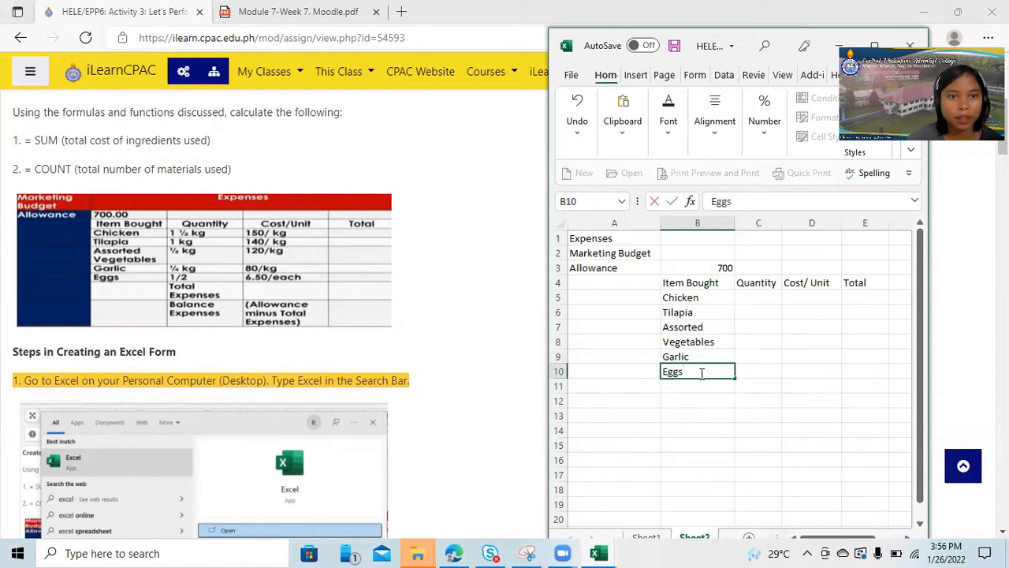
# Enter the quantities "1 1/2 kg." for Chicken in cell C5 and "1 kg." for Tilapia in cell C6.
pyautogui.click(752, 297)
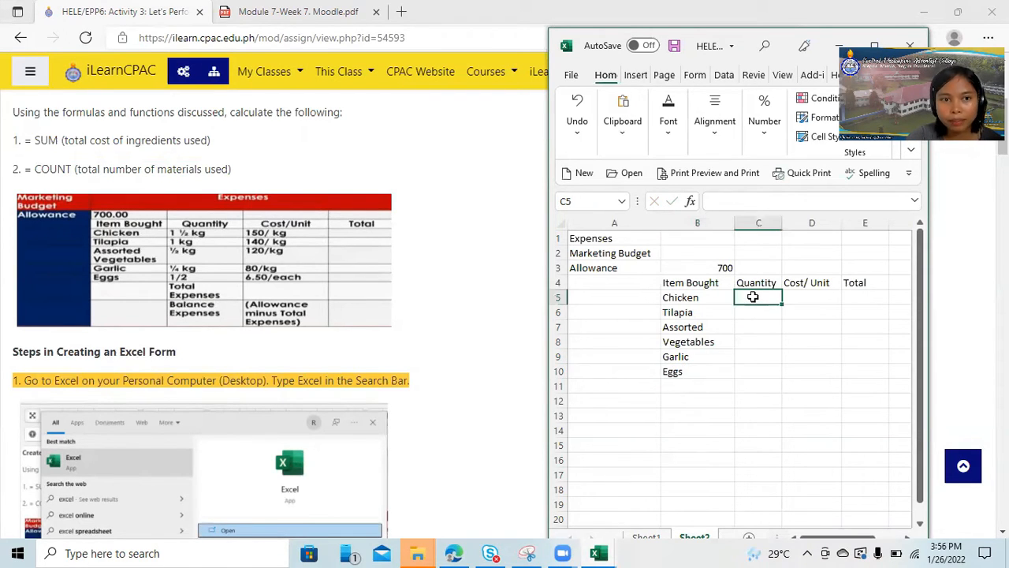
pyautogui.write('1 1/2')
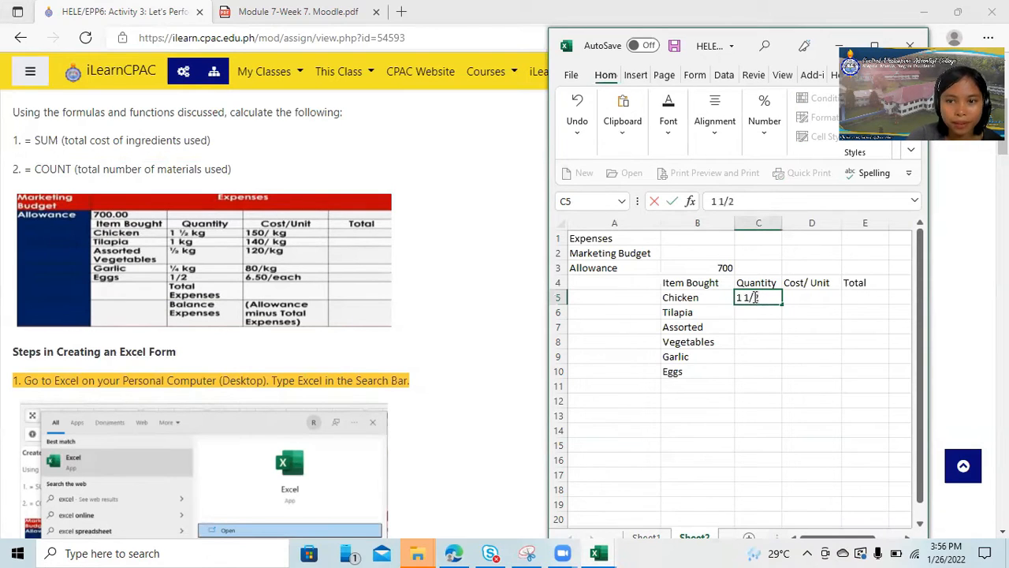
pyautogui.write(' kg.')
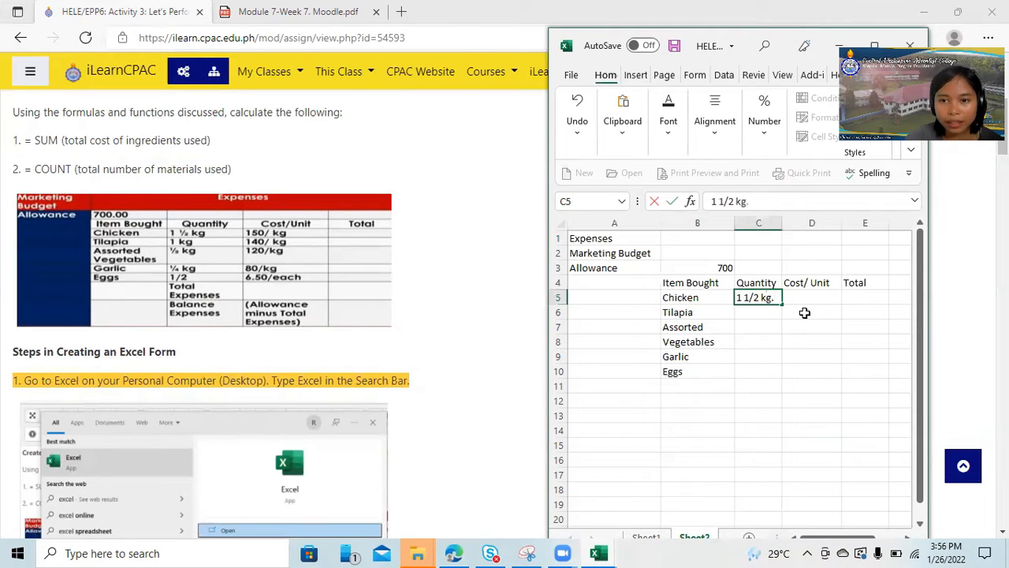
pyautogui.click(761, 315)
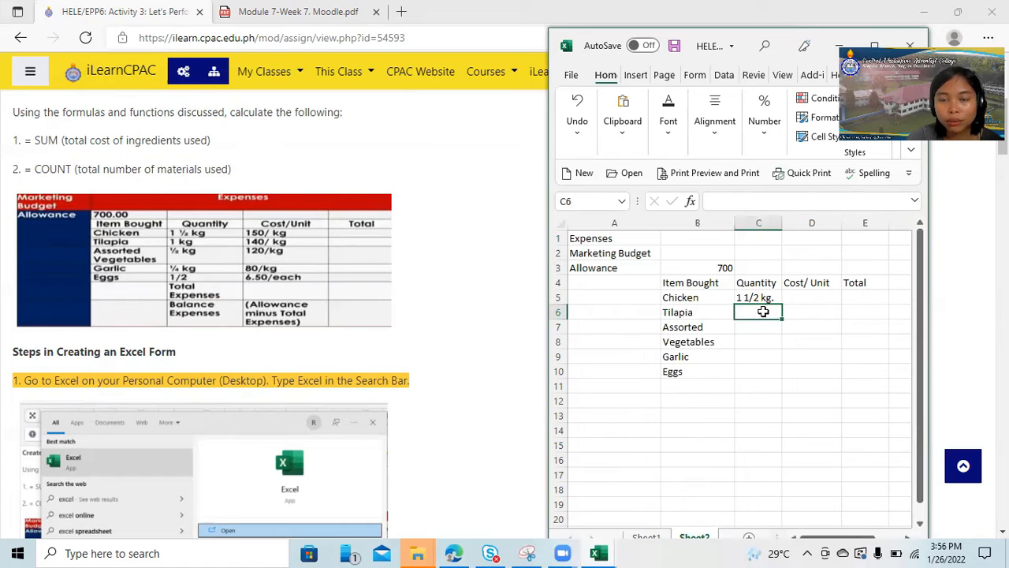
pyautogui.write('1 kg')
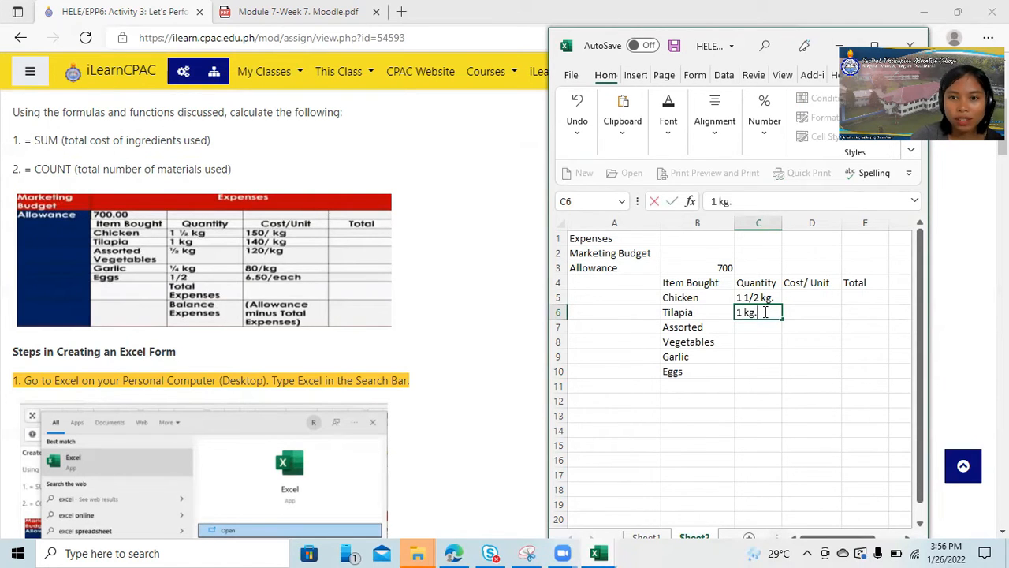
pyautogui.write('.')
# Enter the quantities "1/2 kg" in cell C7, "1/4 kg." for Garlic in C9 and "1/2 kg." for Eggs in C10.
pyautogui.click(764, 330)
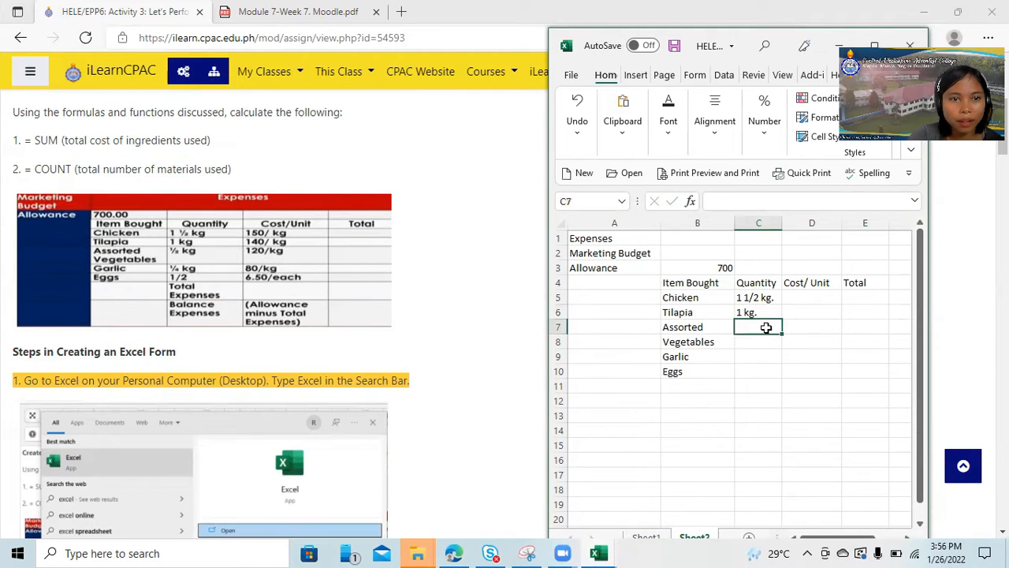
pyautogui.write('1')
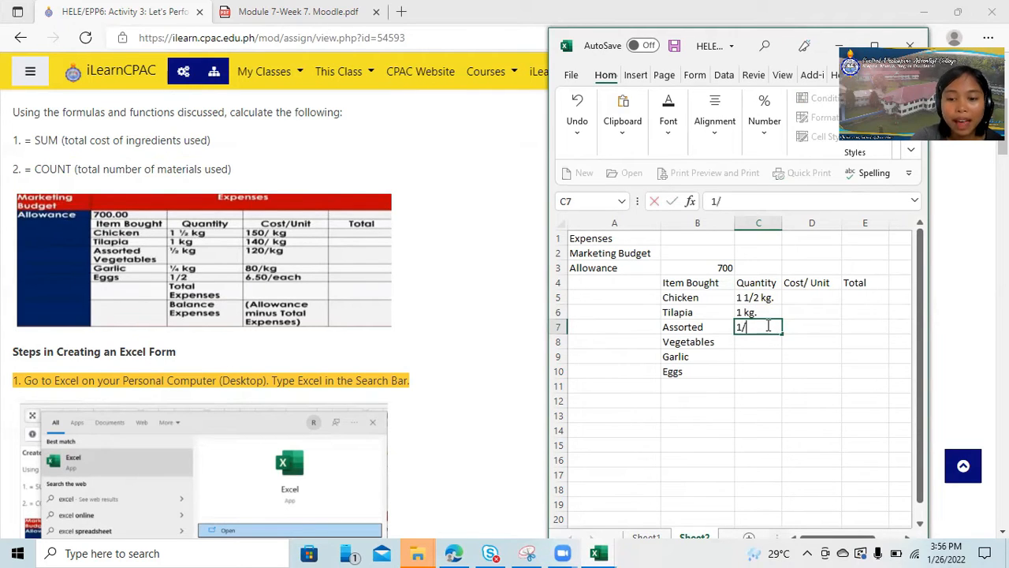
pyautogui.write('/2 kg')
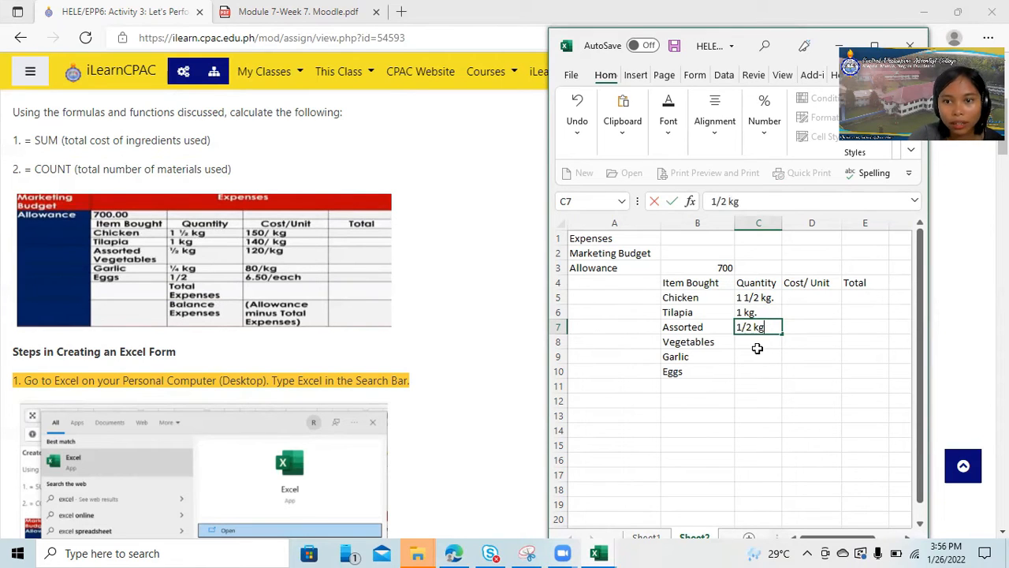
pyautogui.click(750, 361)
pyautogui.write('1 ')
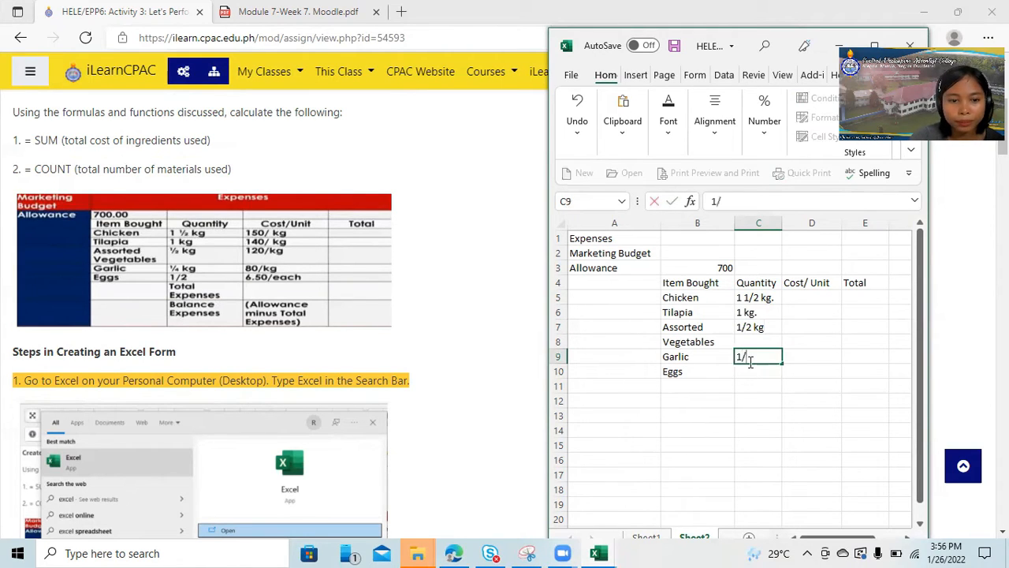
pyautogui.write('4 kg.')
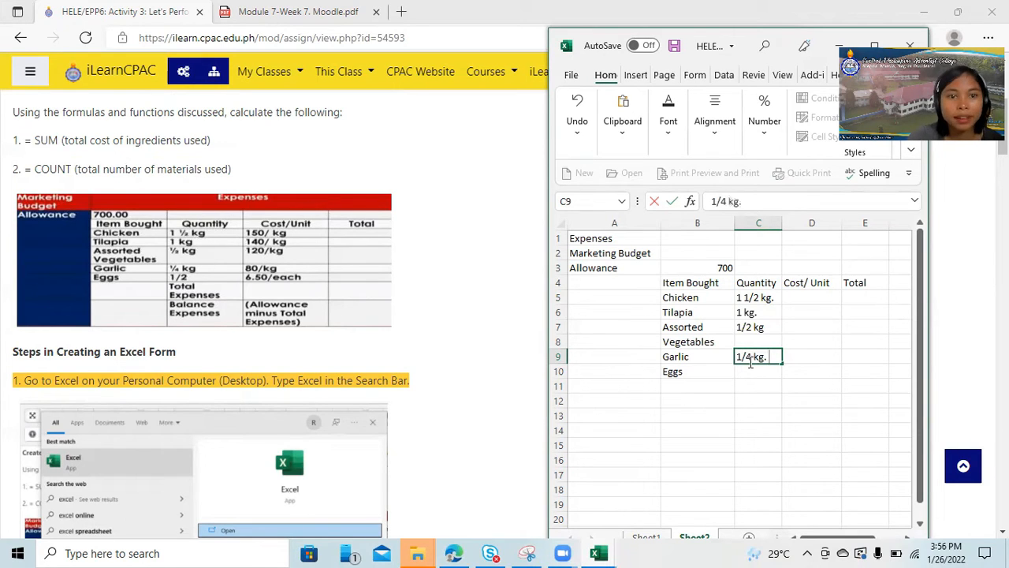
pyautogui.click(763, 372)
pyautogui.write('1')
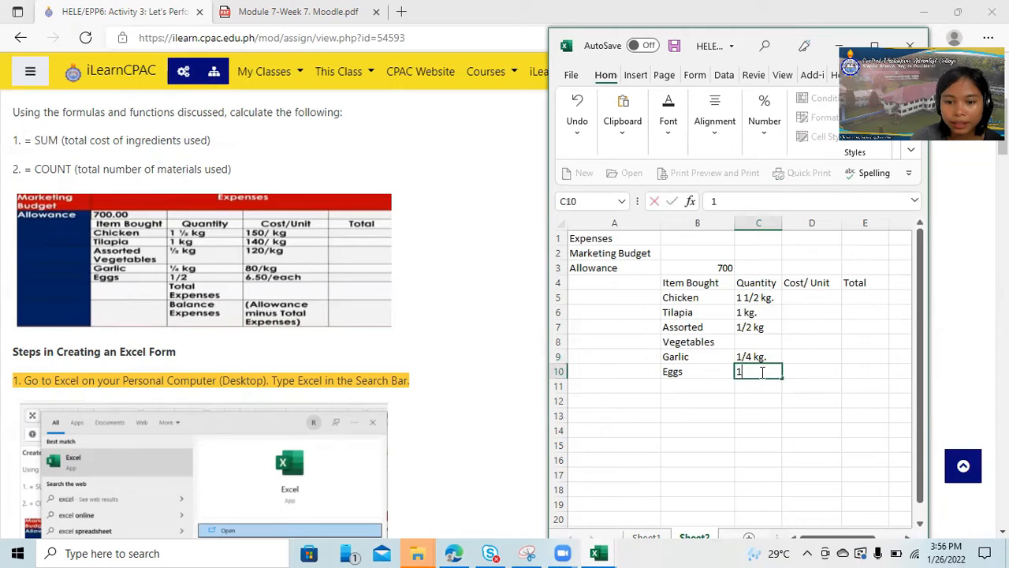
pyautogui.write('/2 kg.')
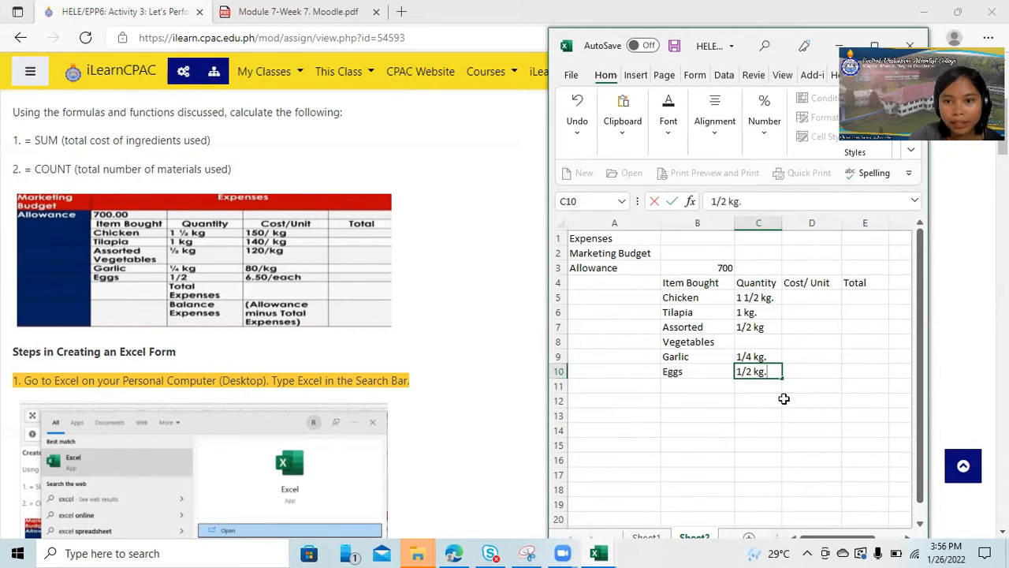
# Enter the label "Total Expenses" in cell C11 and widen column C to fit it.
pyautogui.click(762, 387)
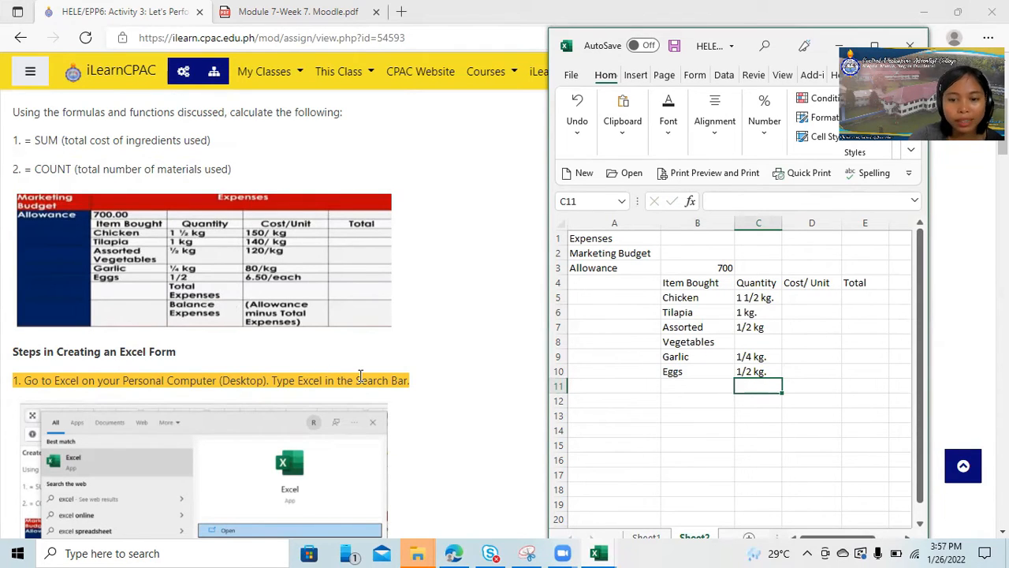
pyautogui.write('Total Expenses')
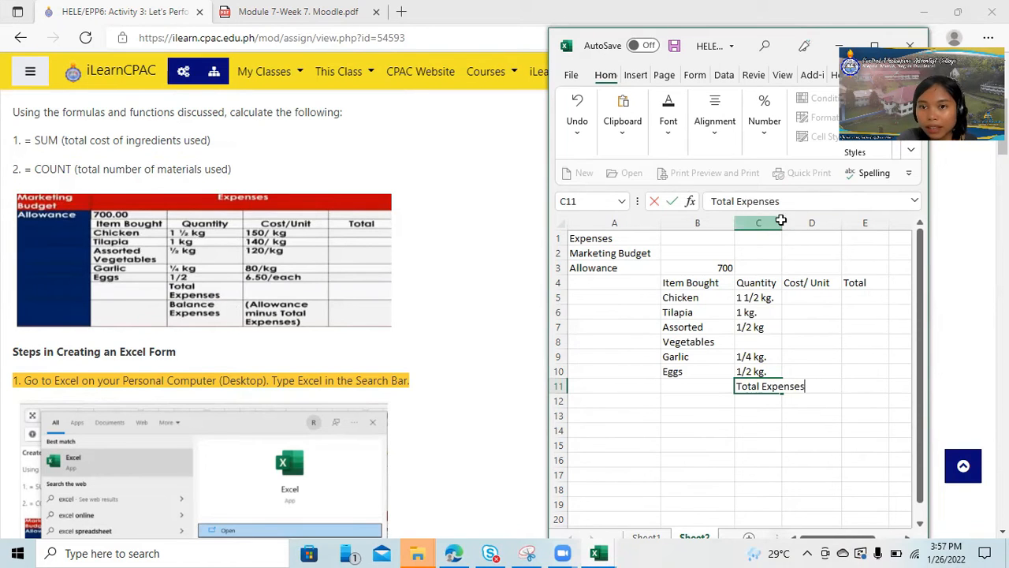
pyautogui.click(778, 222)
pyautogui.moveTo(780, 222); pyautogui.dragTo(815, 224)
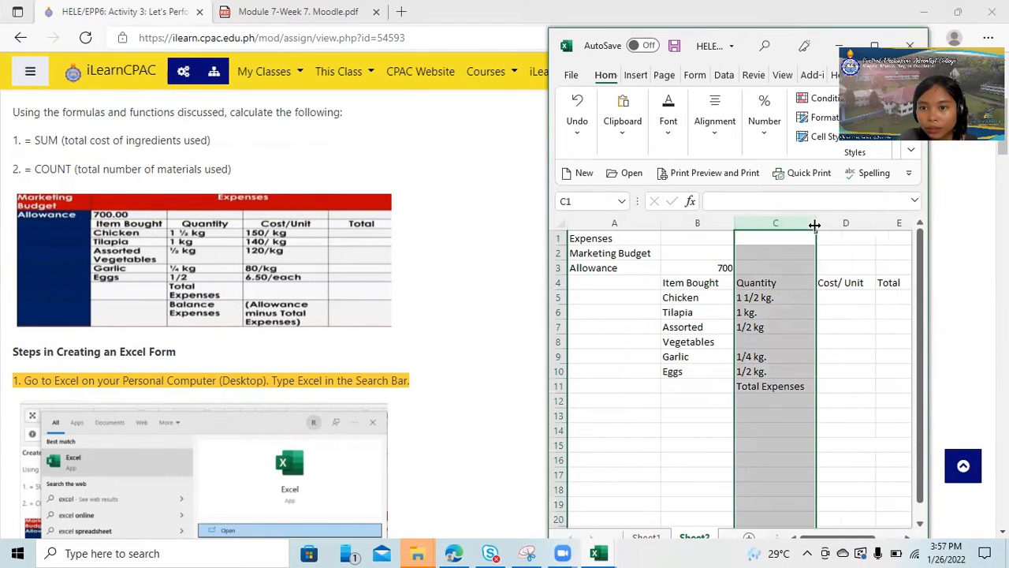
pyautogui.click(792, 386)
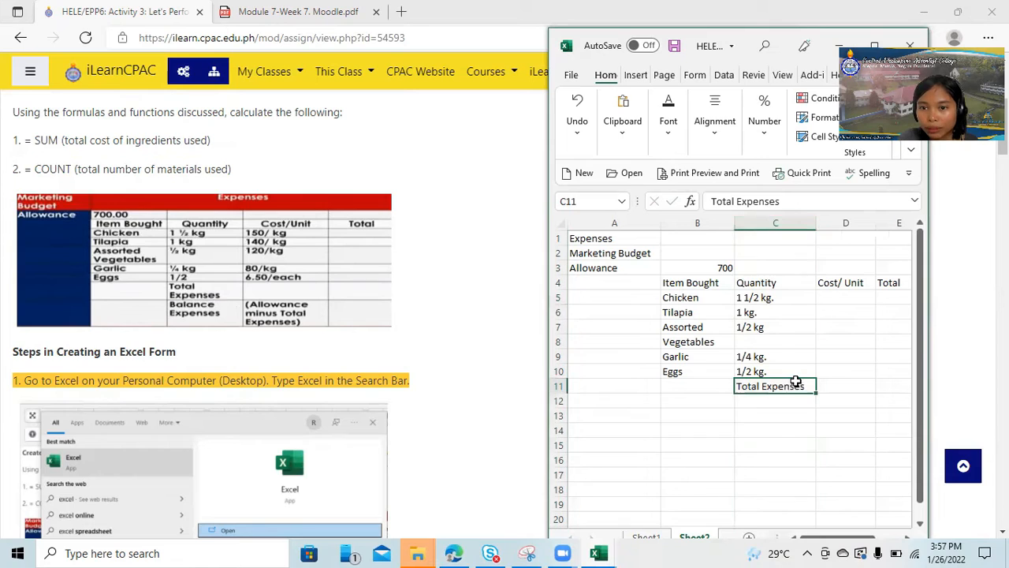
# Enter the label "Balance Expenses" in cell C12 and widen column C slightly more to fit it.
pyautogui.click(757, 401)
pyautogui.write('B')
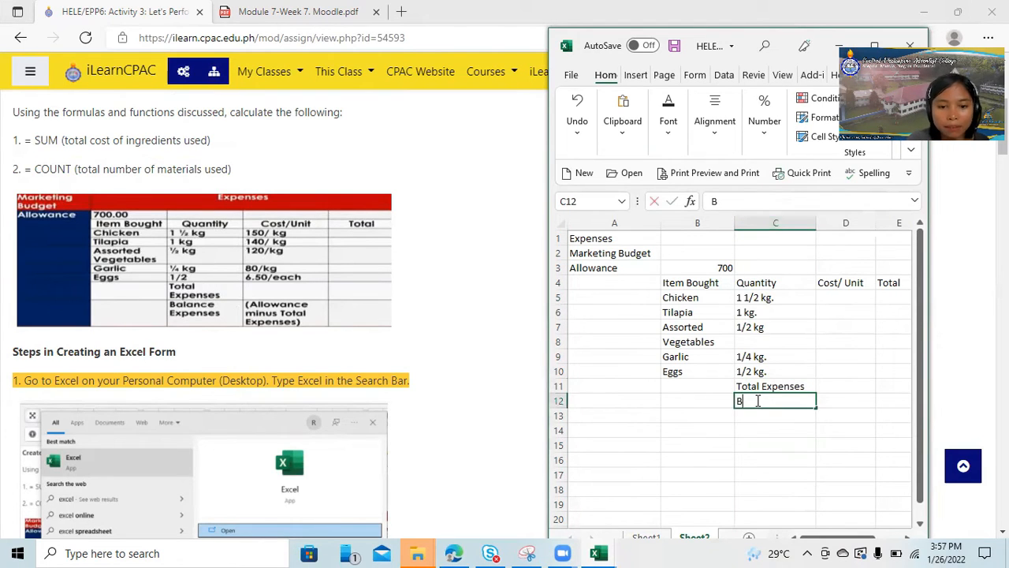
pyautogui.write('alance Expe')
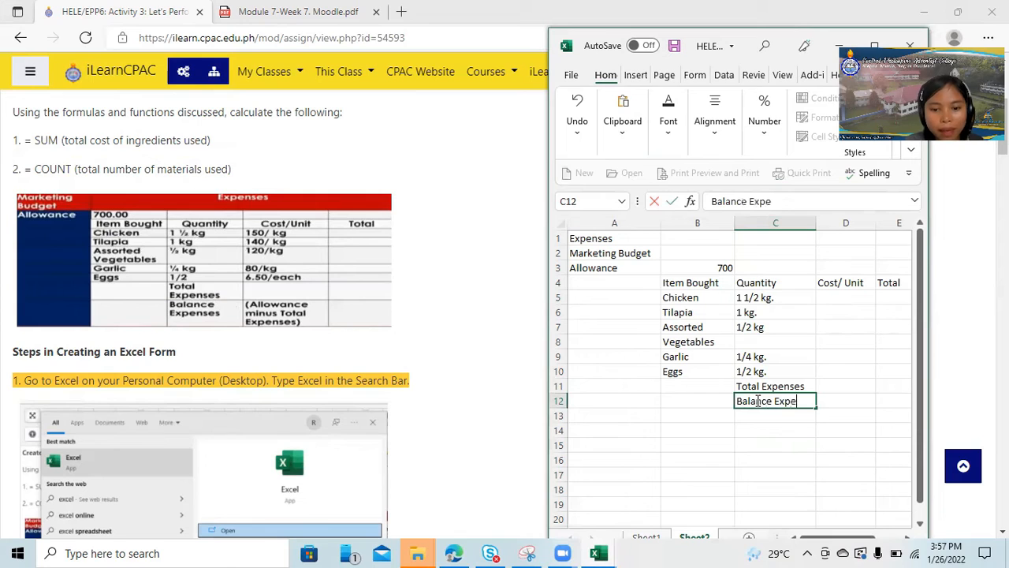
pyautogui.write('nses')
pyautogui.click(855, 327)
pyautogui.moveTo(816, 223); pyautogui.dragTo(827, 222)
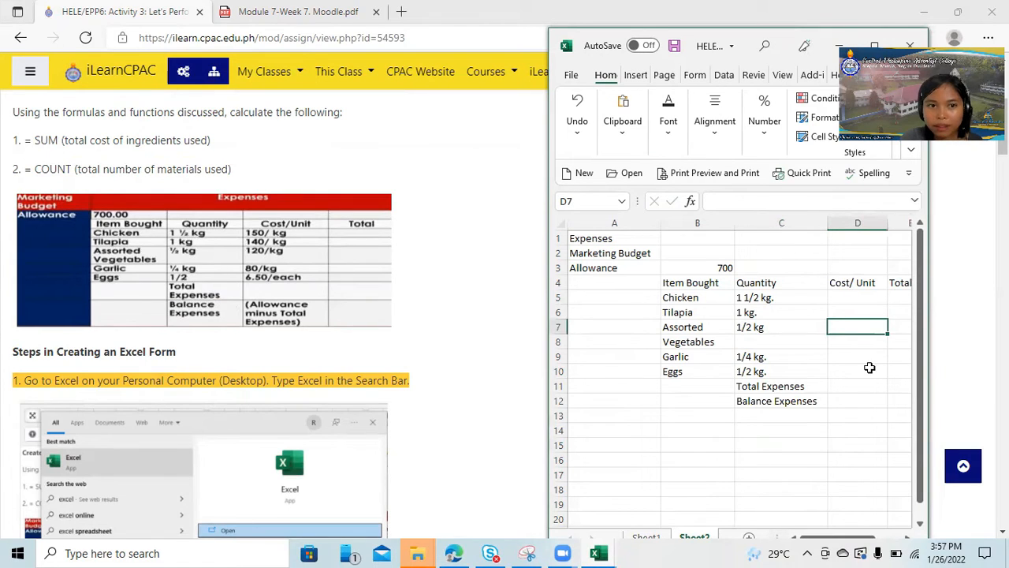
# Enter the unit costs 150 for Chicken in cell D5 and 140 for Tilapia in cell D6.
pyautogui.click(855, 298)
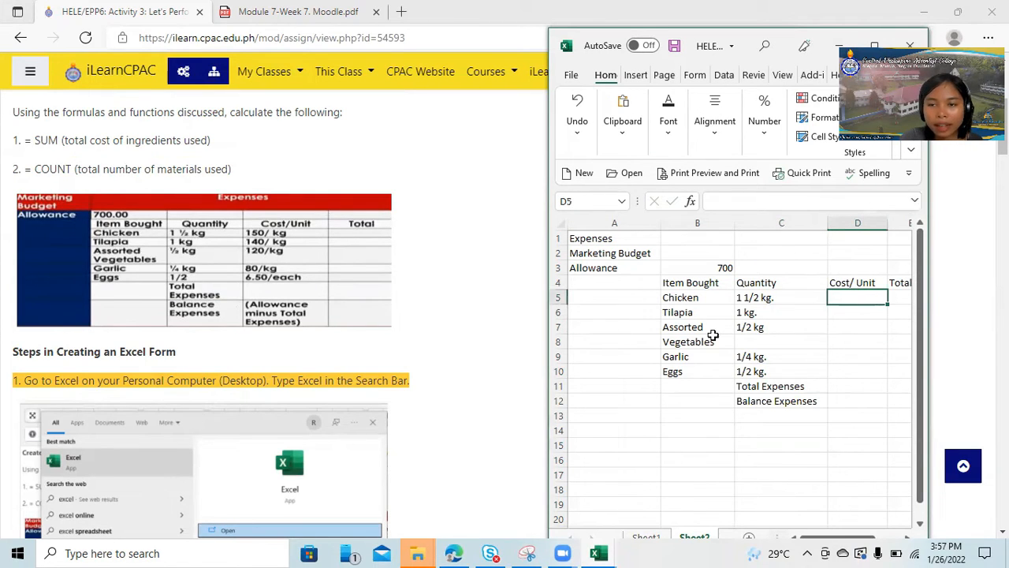
pyautogui.write('150')
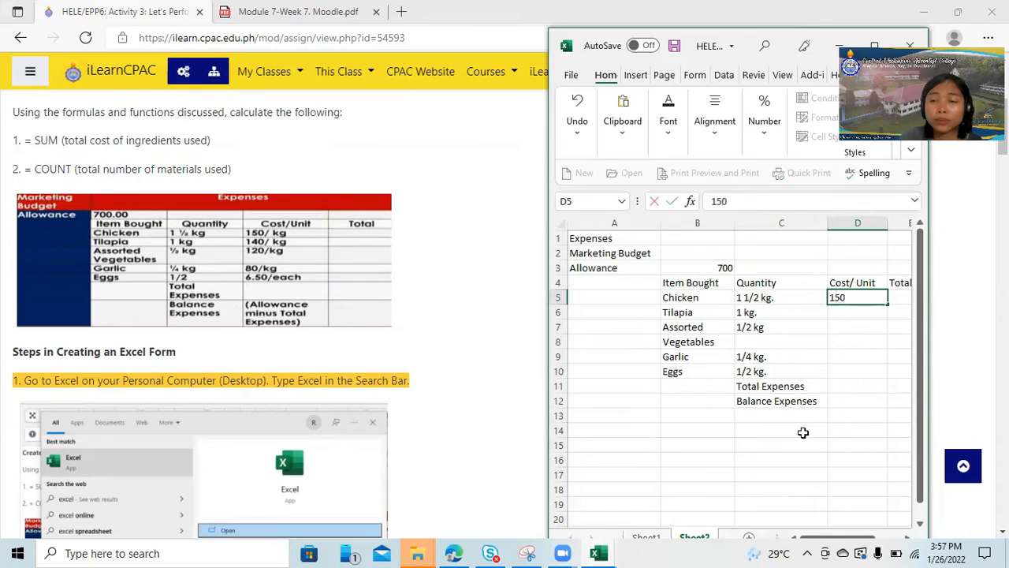
pyautogui.click(861, 314)
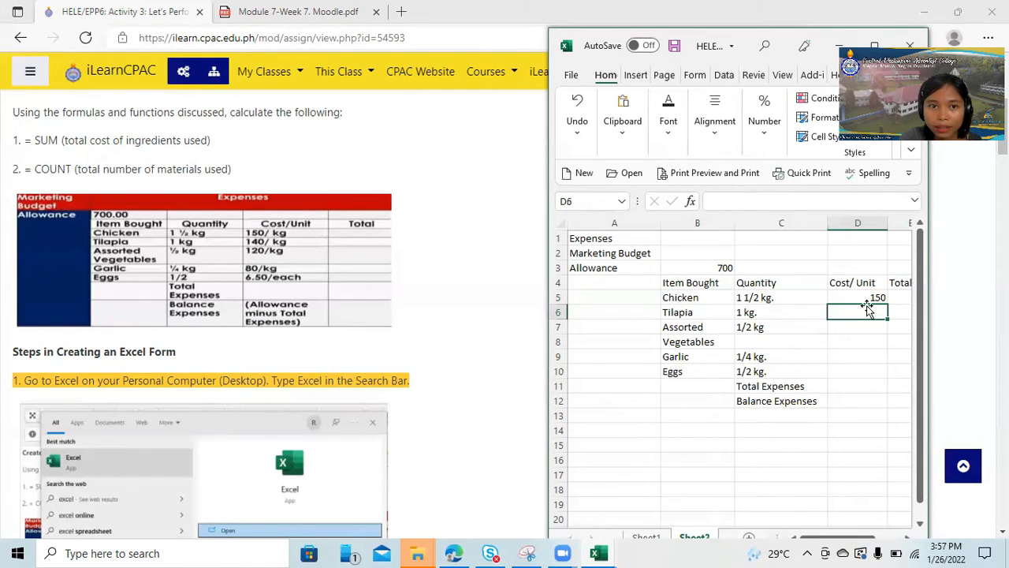
pyautogui.write('140')
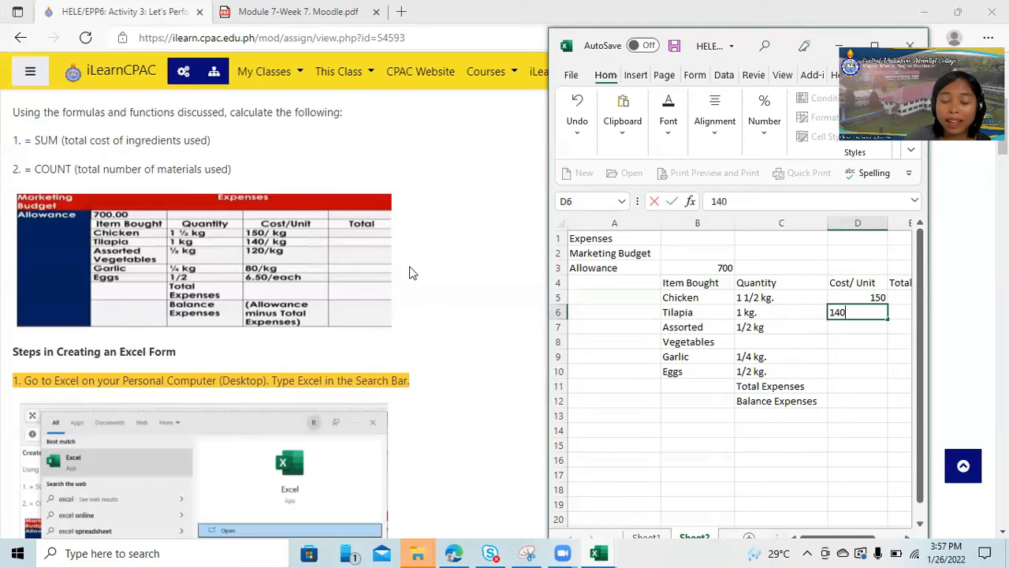
# Add the unit to the Chicken cost in cell D5 so that it reads "150 kg".
pyautogui.click(870, 297)
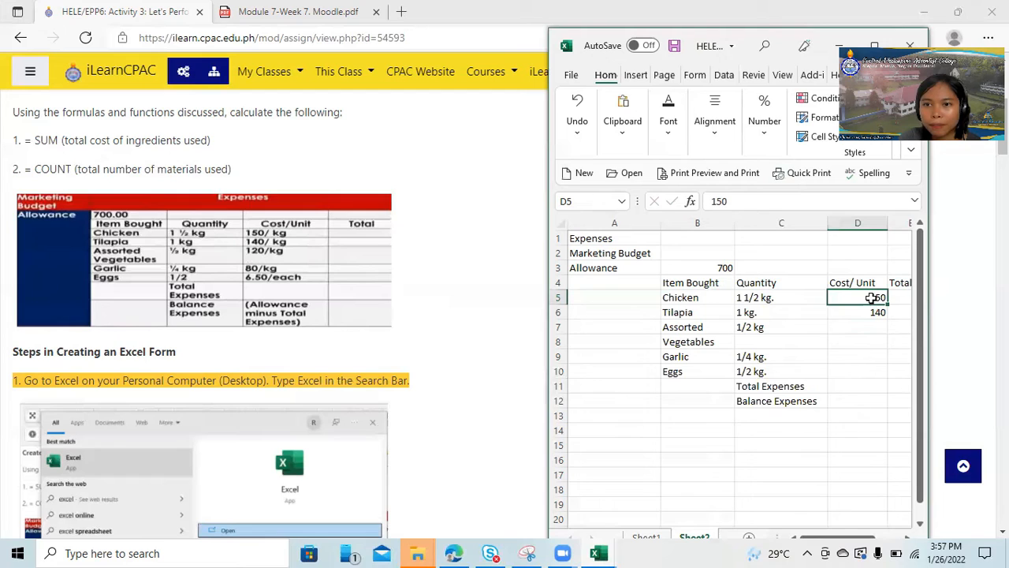
pyautogui.click(747, 201)
pyautogui.write('kg')
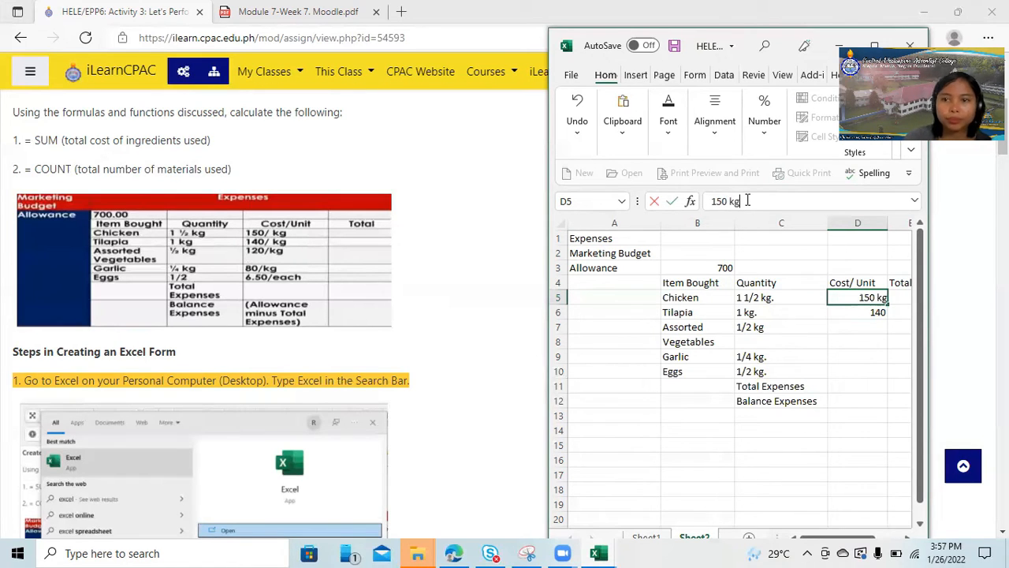
pyautogui.click(856, 313)
# Enter the unit costs 120 in cell D7, 80 in cell D8 and 6.50 in cell D9.
pyautogui.click(856, 326)
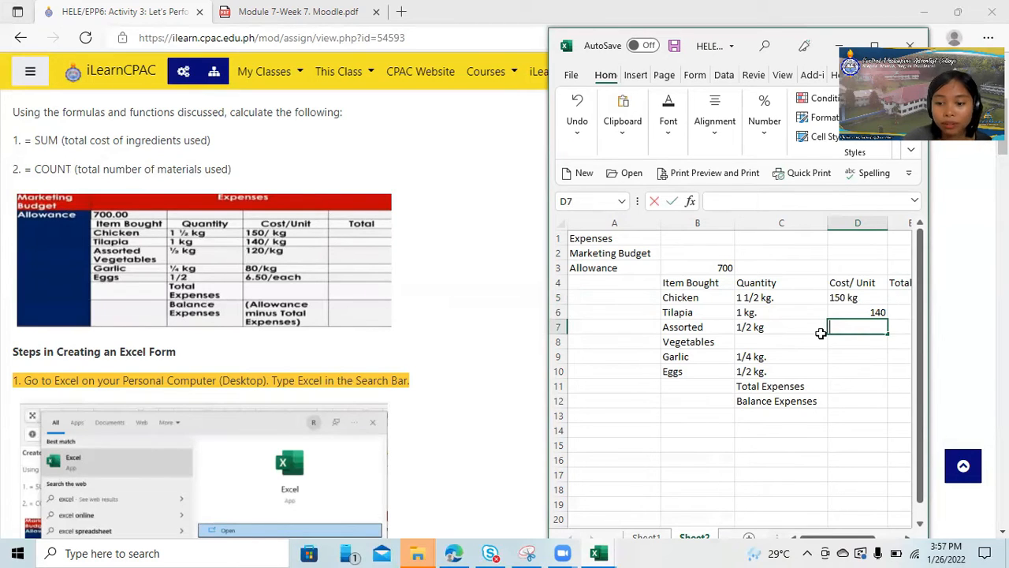
pyautogui.write('120')
pyautogui.click(859, 341)
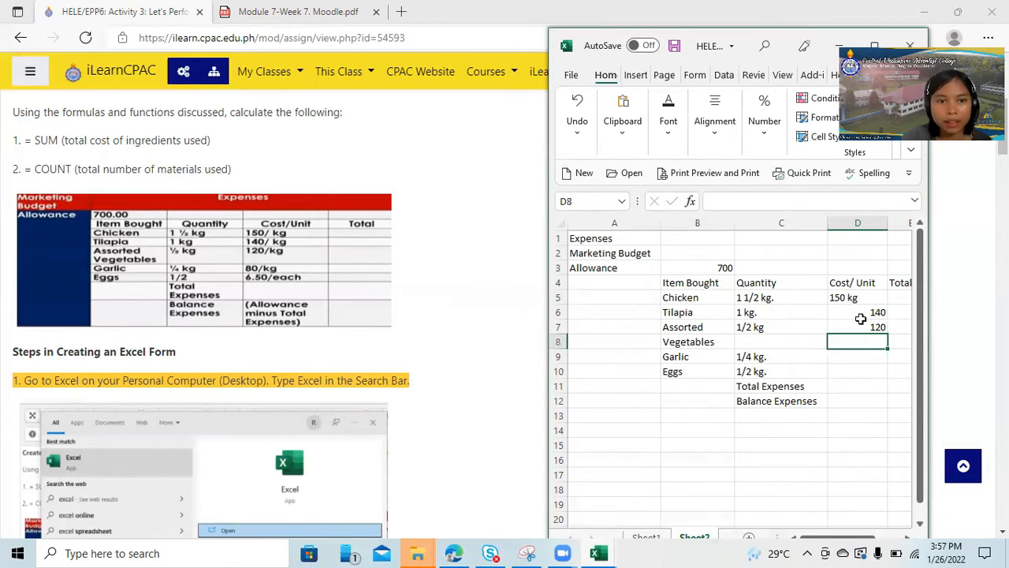
pyautogui.write('80')
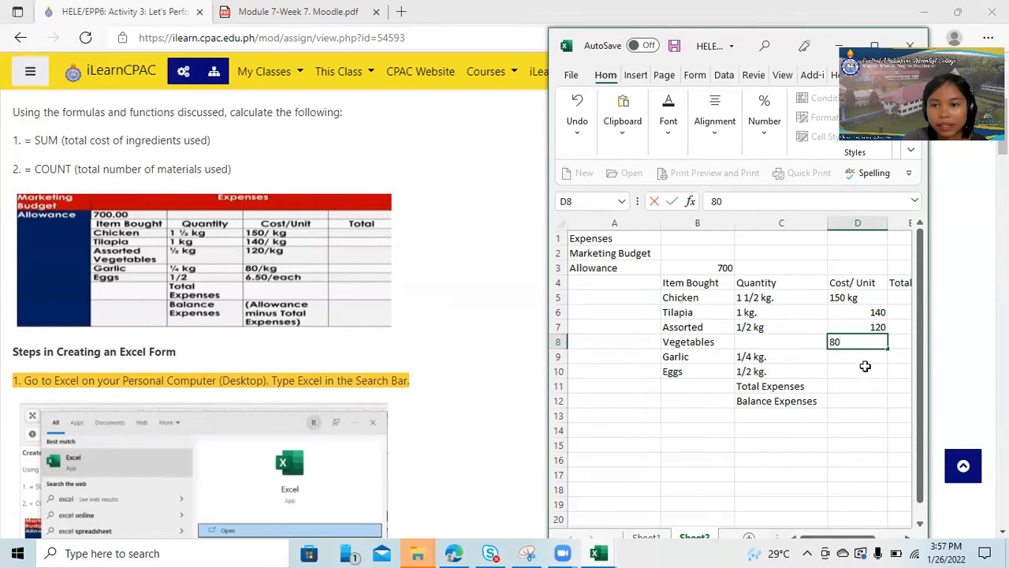
pyautogui.click(862, 359)
pyautogui.write('6.50')
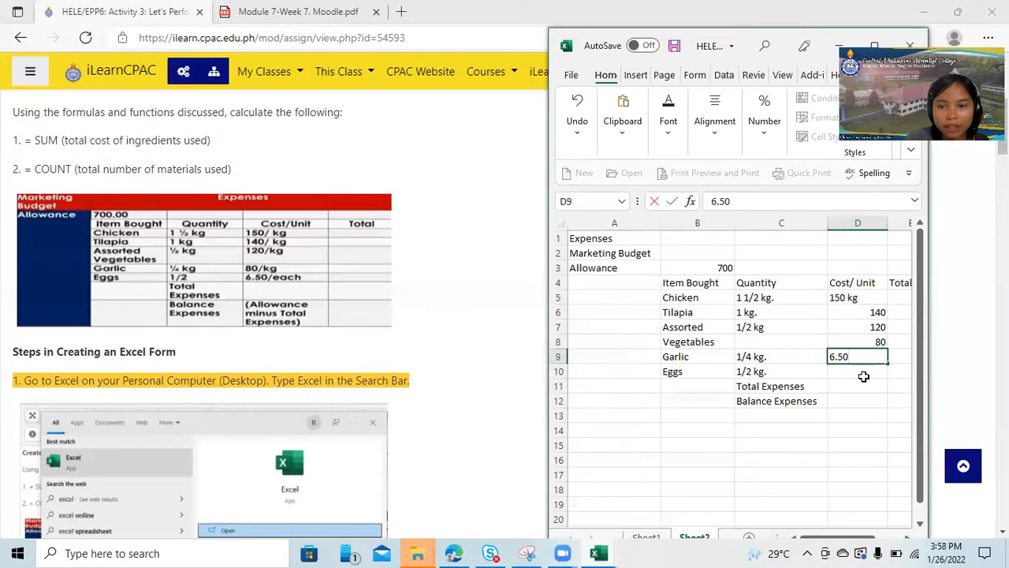
# Enter the note "(Allowance minus Total Expenses)" in cell D12, beside the Balance Expenses label.
pyautogui.click(856, 411)
pyautogui.click(847, 402)
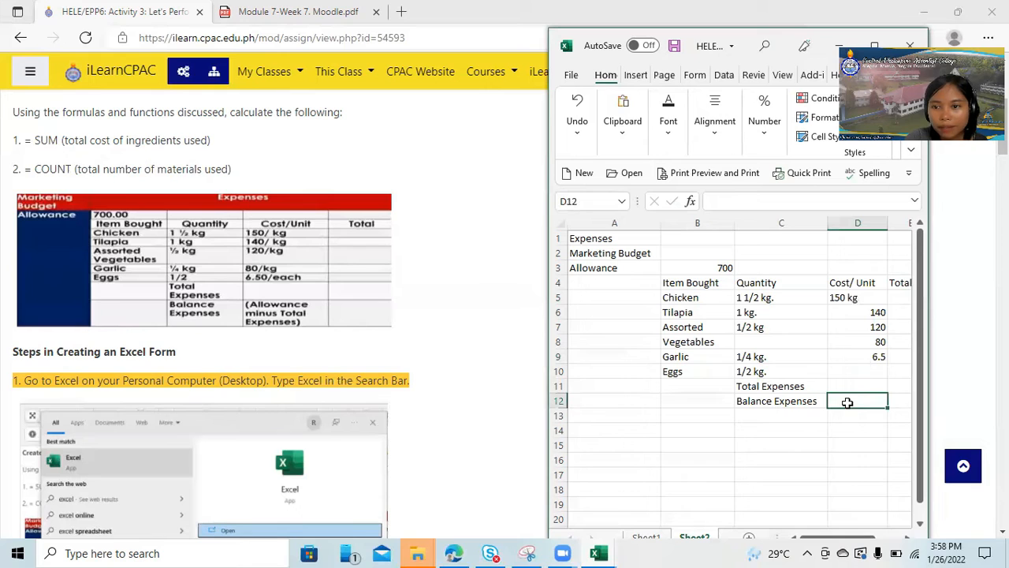
pyautogui.write('(Allowance')
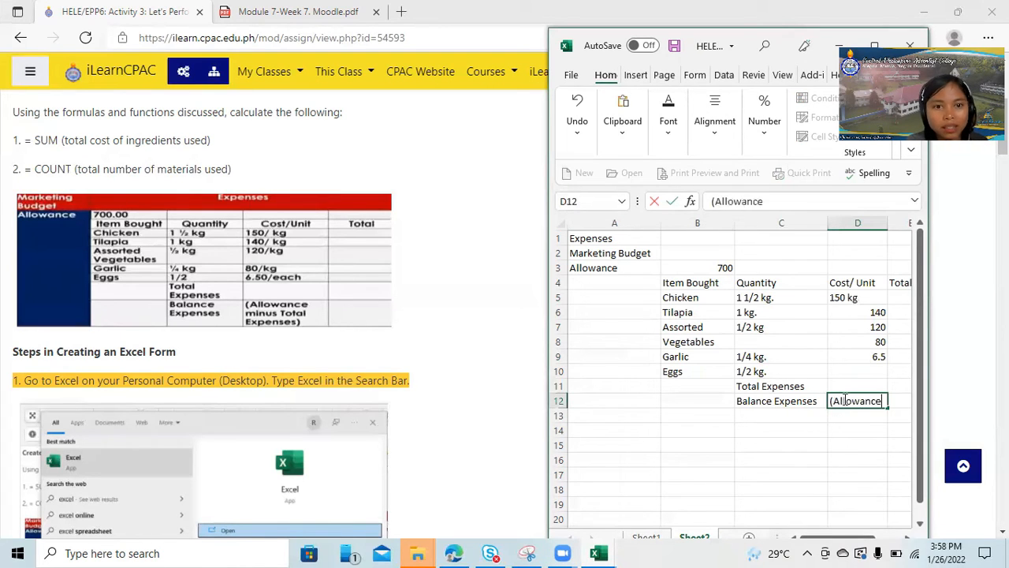
pyautogui.write(' minus')
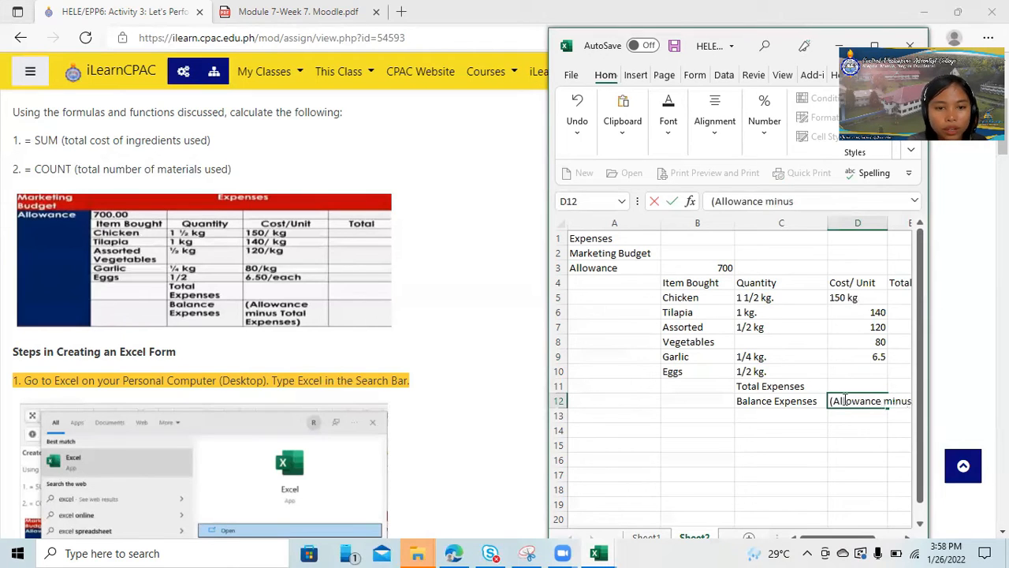
pyautogui.write(' Total Expenses')
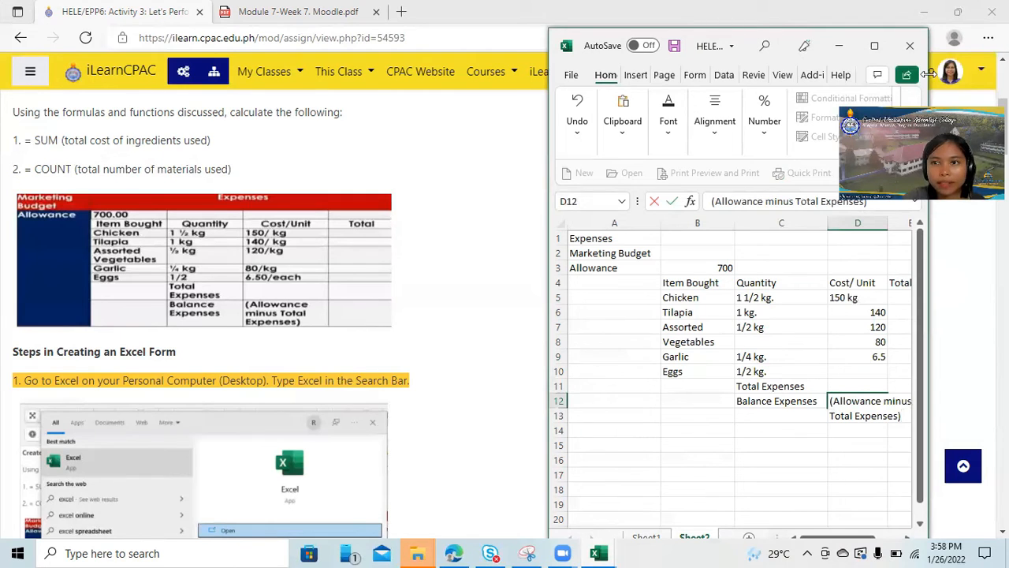
# Maximize the workbook window and widen column D to fit the whole note in cell D12.
pyautogui.click(874, 45)
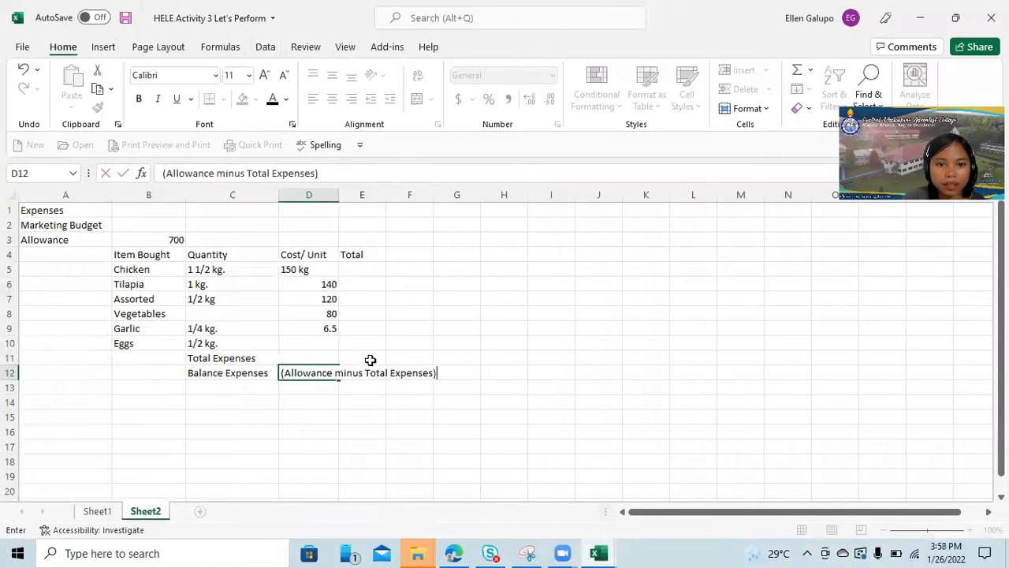
pyautogui.click(336, 195)
pyautogui.moveTo(336, 196); pyautogui.dragTo(436, 205)
pyautogui.click(568, 298)
pyautogui.click(555, 369)
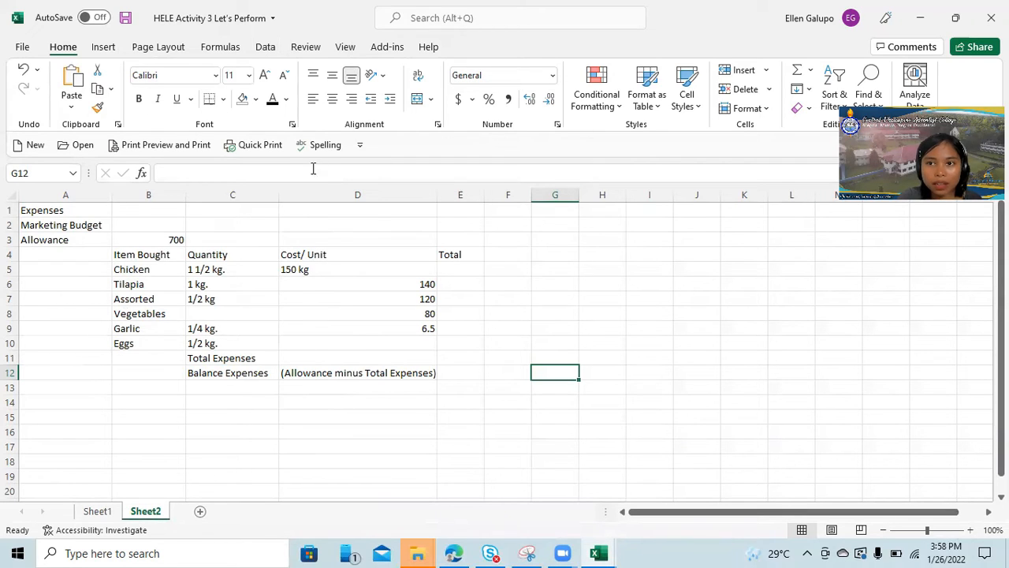
# Merge cells A1 to E1 and center the title "Expenses" across them.
pyautogui.click(29, 208)
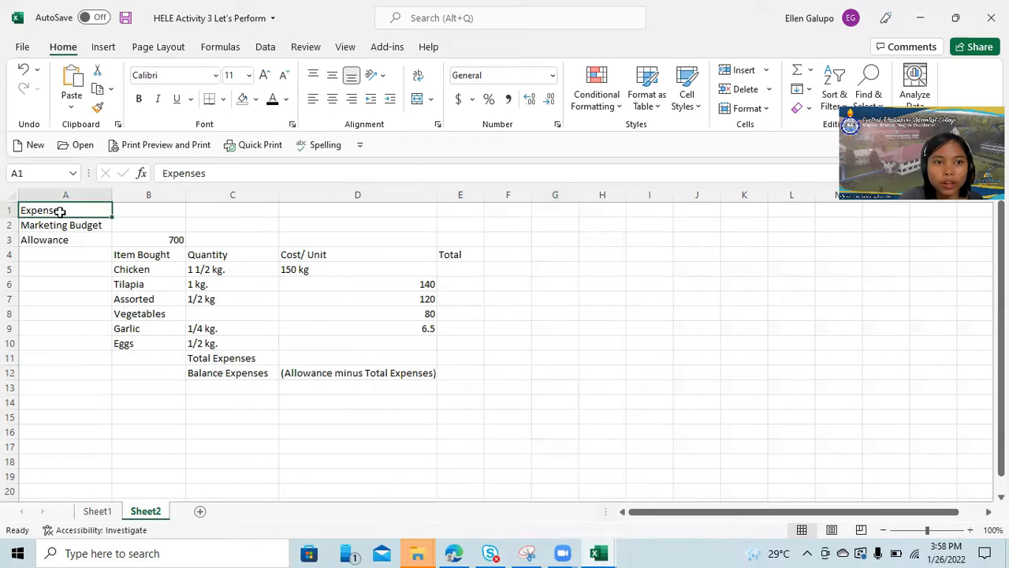
pyautogui.moveTo(52, 210); pyautogui.dragTo(461, 210)
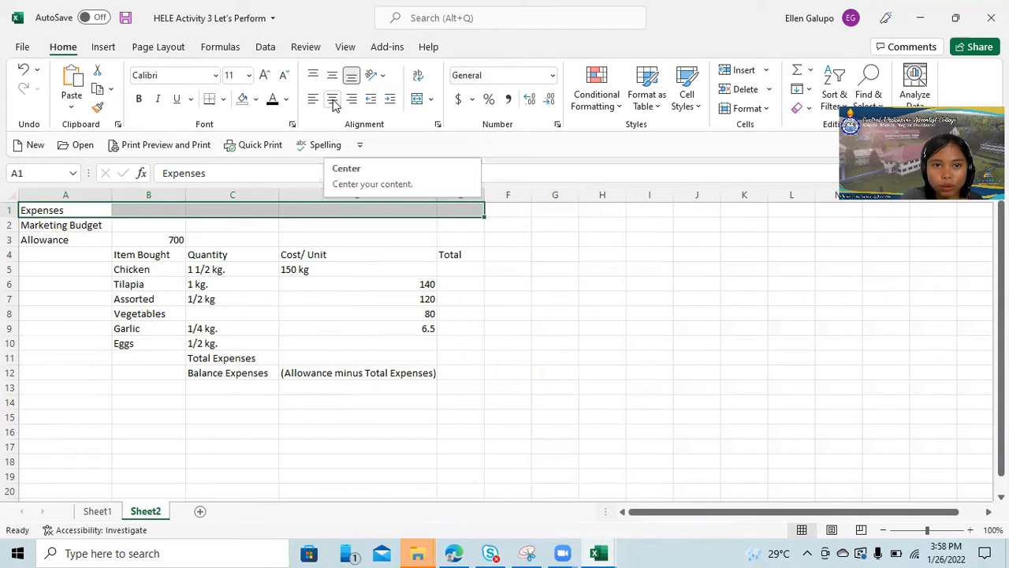
pyautogui.click(333, 103)
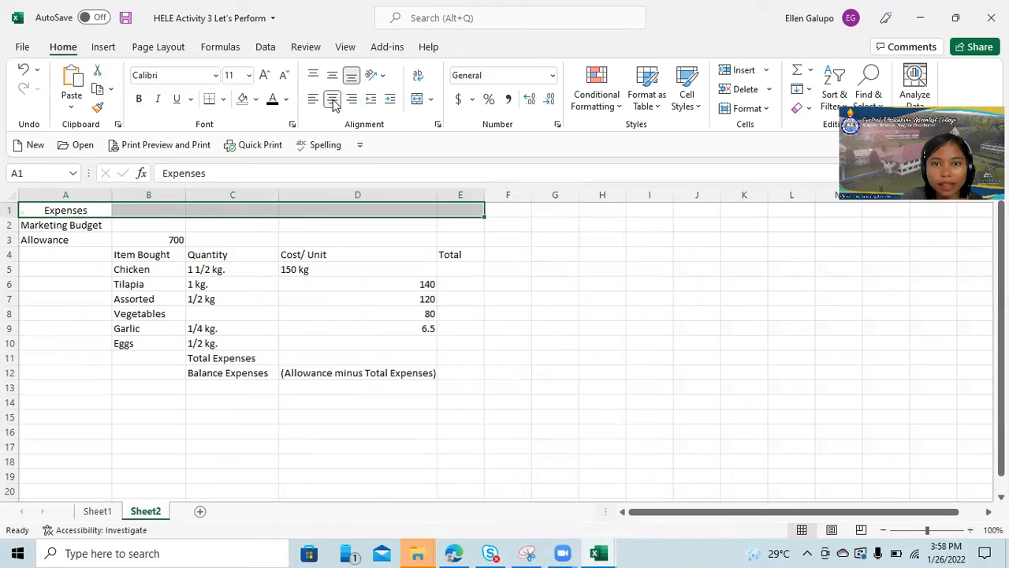
pyautogui.click(418, 100)
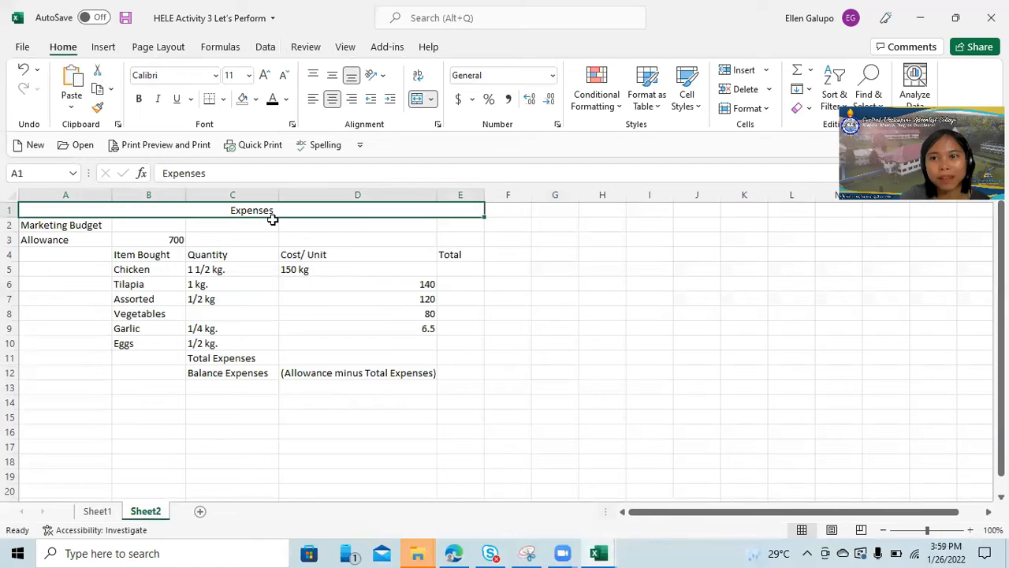
pyautogui.click(75, 227)
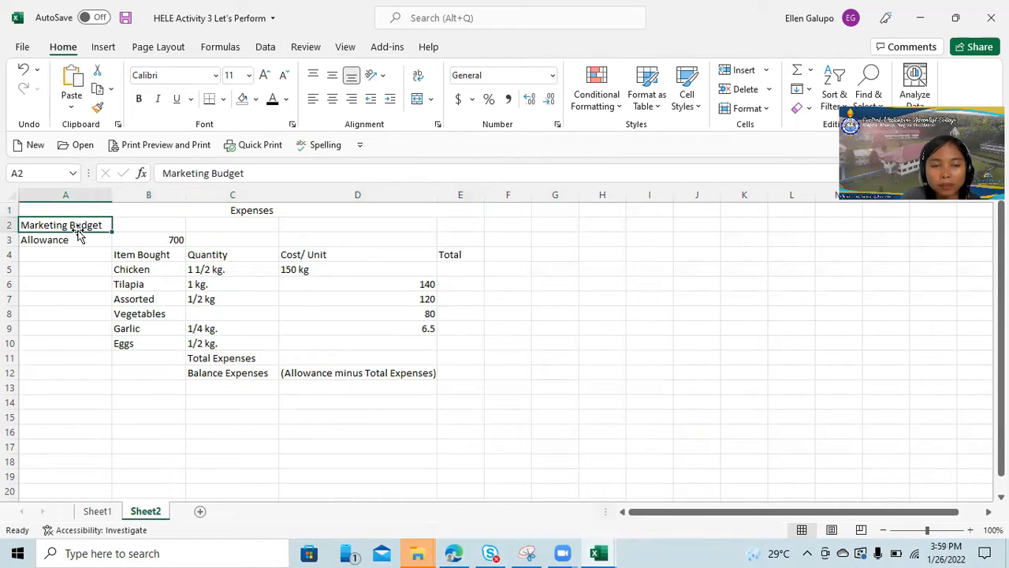
pyautogui.click(142, 257)
pyautogui.doubleClick(150, 257)
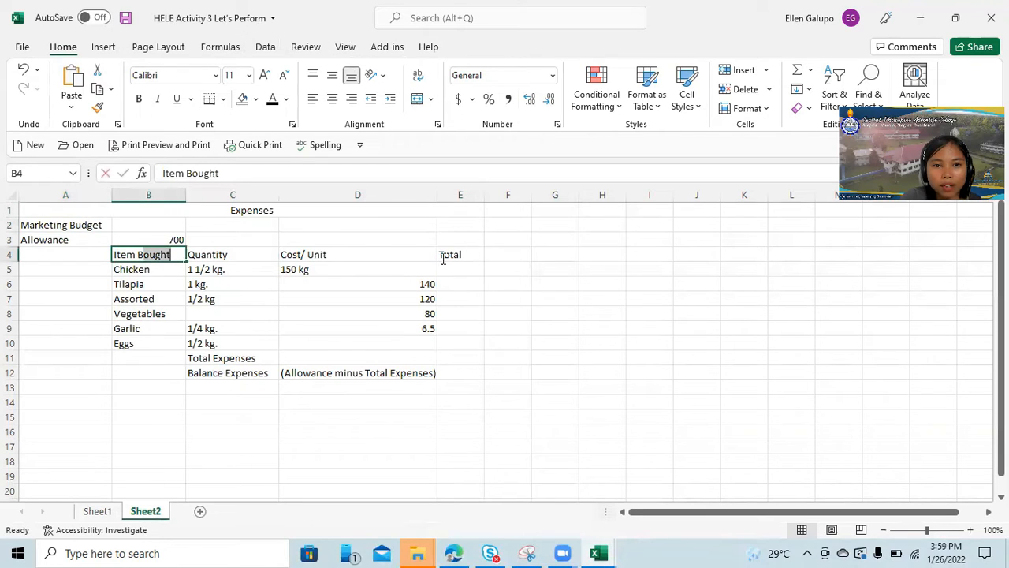
pyautogui.click(82, 257)
pyautogui.click(130, 254)
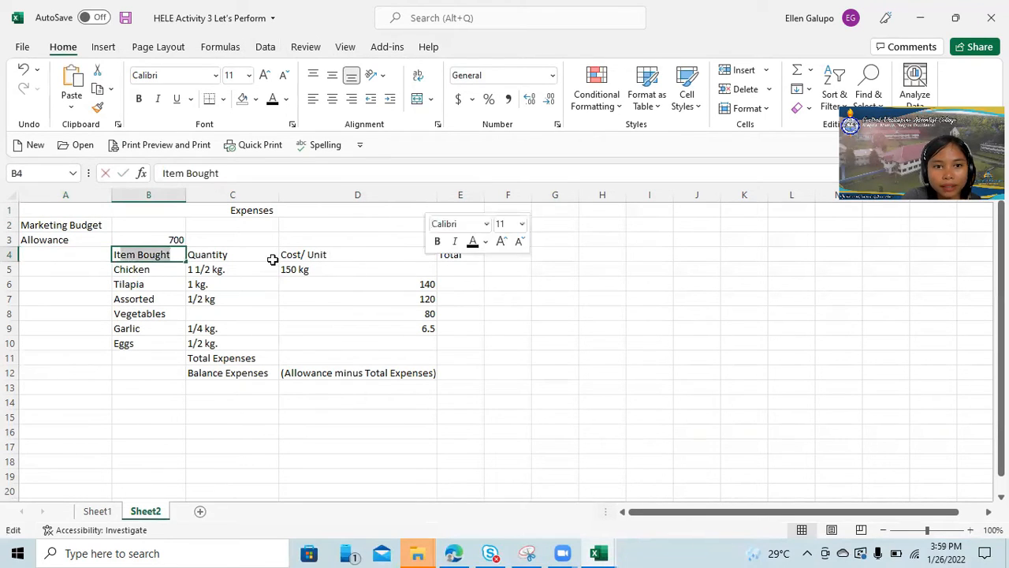
pyautogui.click(197, 258)
# Center the headings Item Bought, Quantity, Cost/ Unit and Total in cells B4 to E4.
pyautogui.click(156, 254)
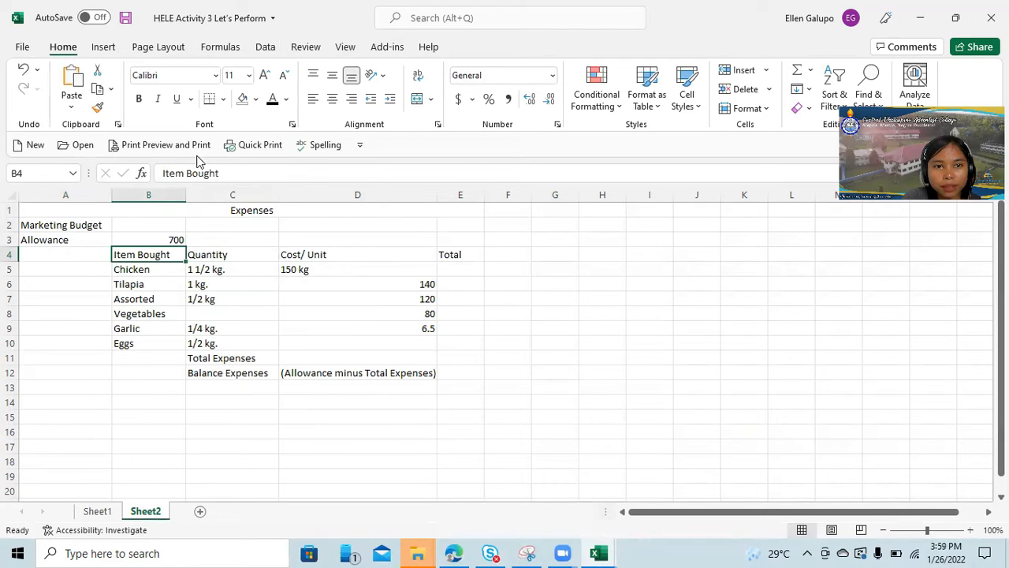
pyautogui.click(332, 99)
pyautogui.click(245, 253)
pyautogui.click(332, 99)
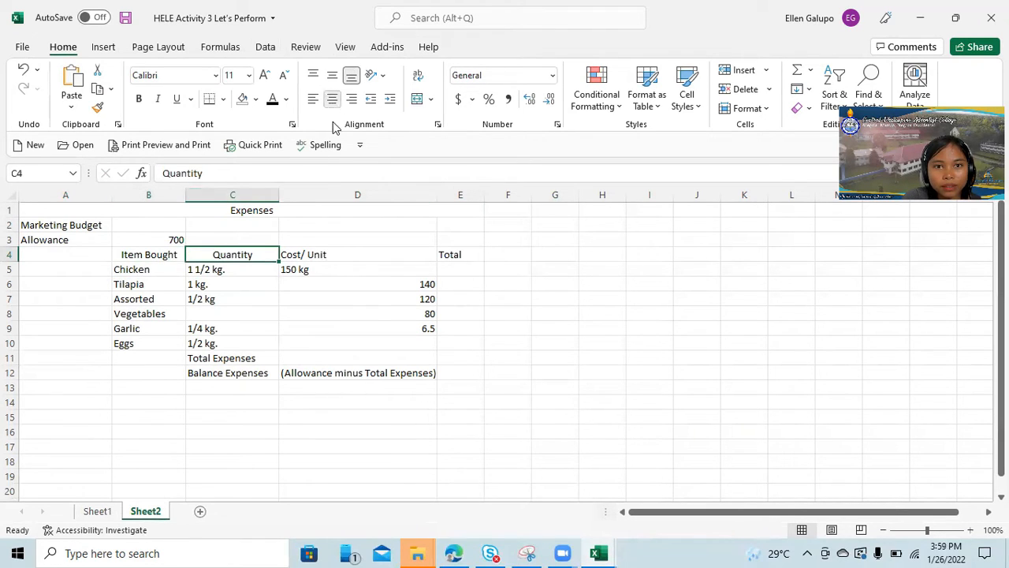
pyautogui.click(320, 253)
pyautogui.click(332, 99)
pyautogui.click(459, 255)
pyautogui.click(332, 99)
pyautogui.click(654, 296)
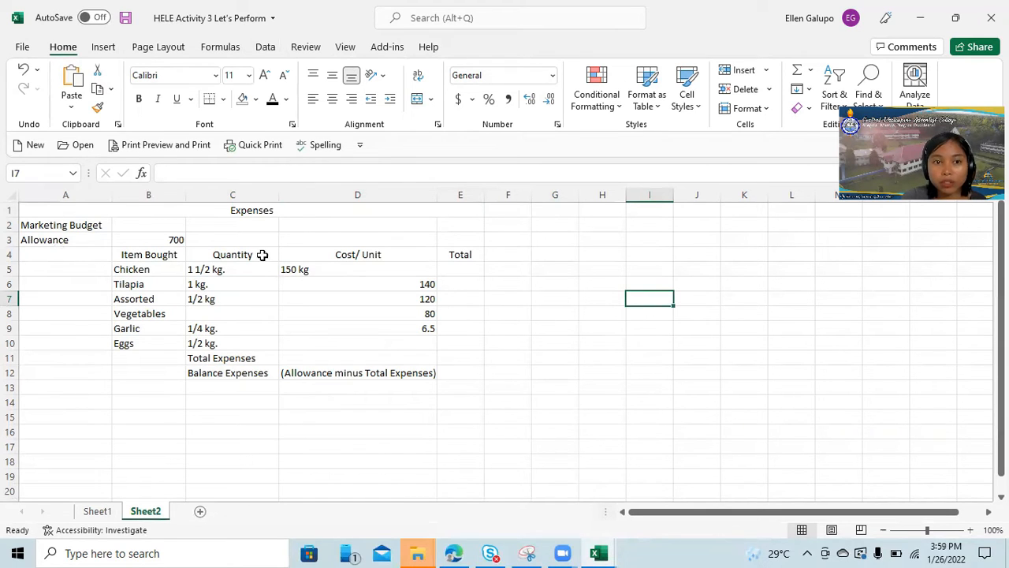
# Apply All Borders to the whole expenses table in cells A1 to E12.
pyautogui.moveTo(34, 211); pyautogui.dragTo(434, 373)
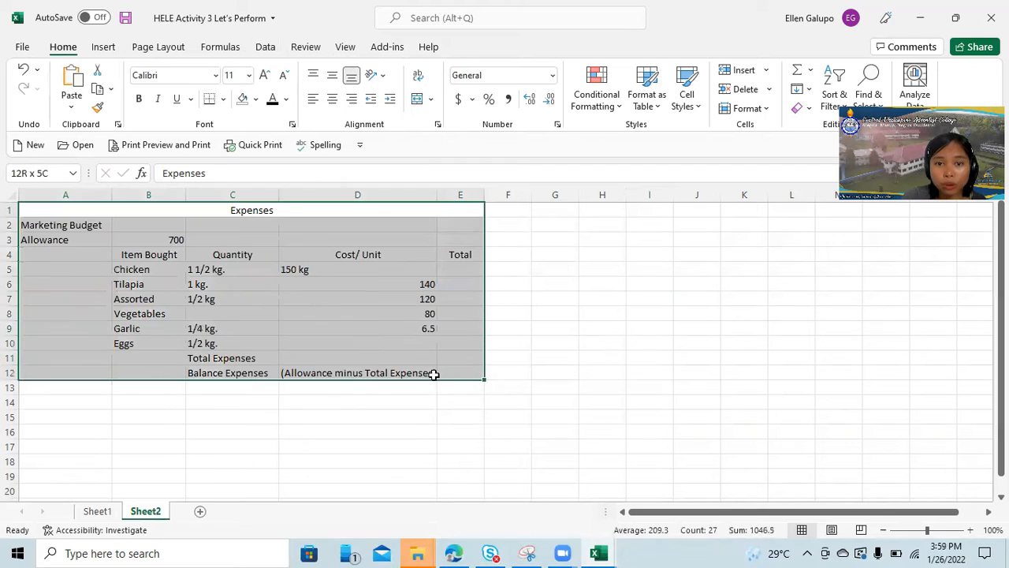
pyautogui.click(223, 99)
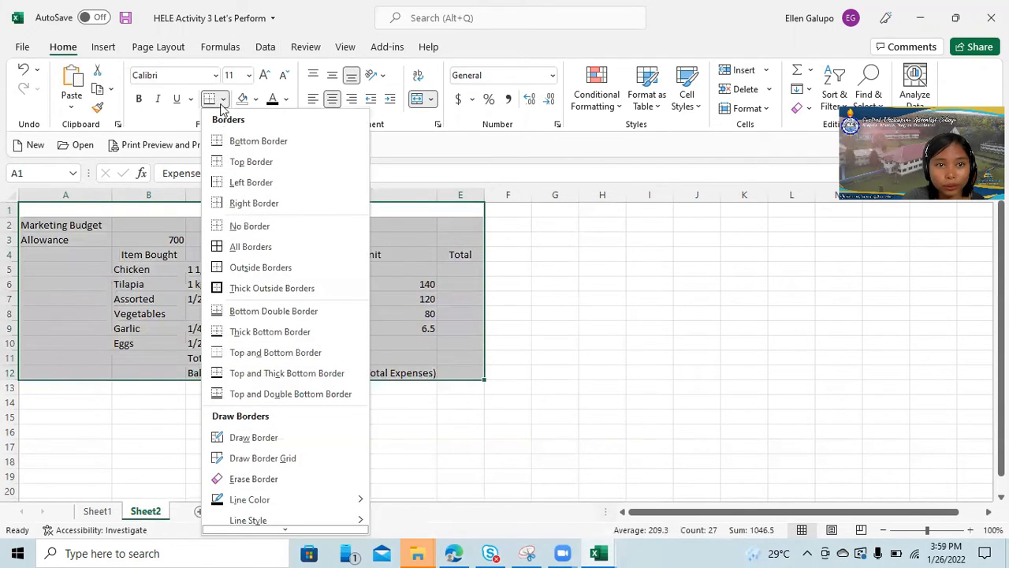
pyautogui.click(245, 253)
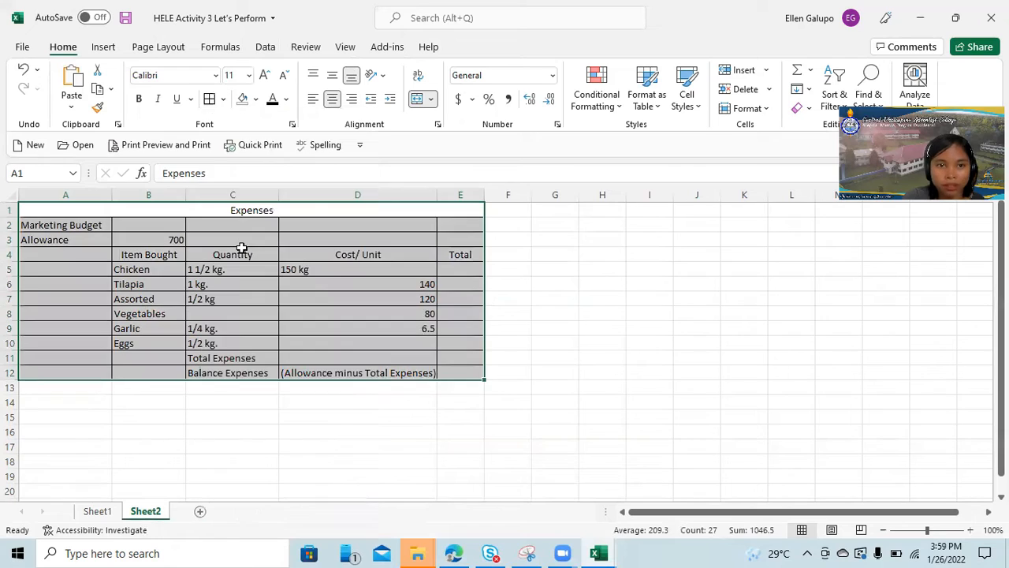
pyautogui.click(676, 353)
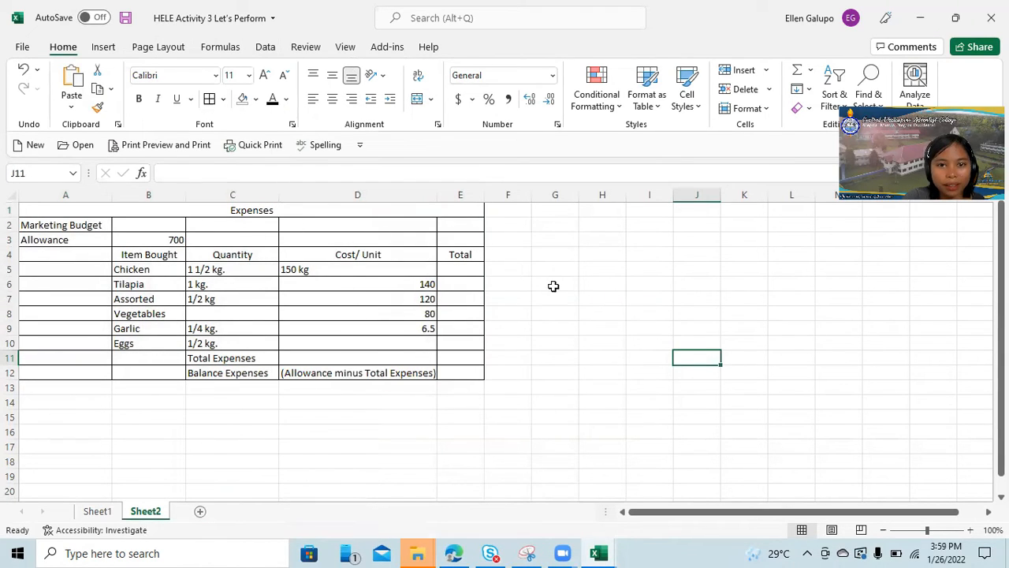
pyautogui.click(752, 304)
pyautogui.click(621, 288)
pyautogui.moveTo(817, 283); pyautogui.dragTo(796, 345)
pyautogui.click(614, 323)
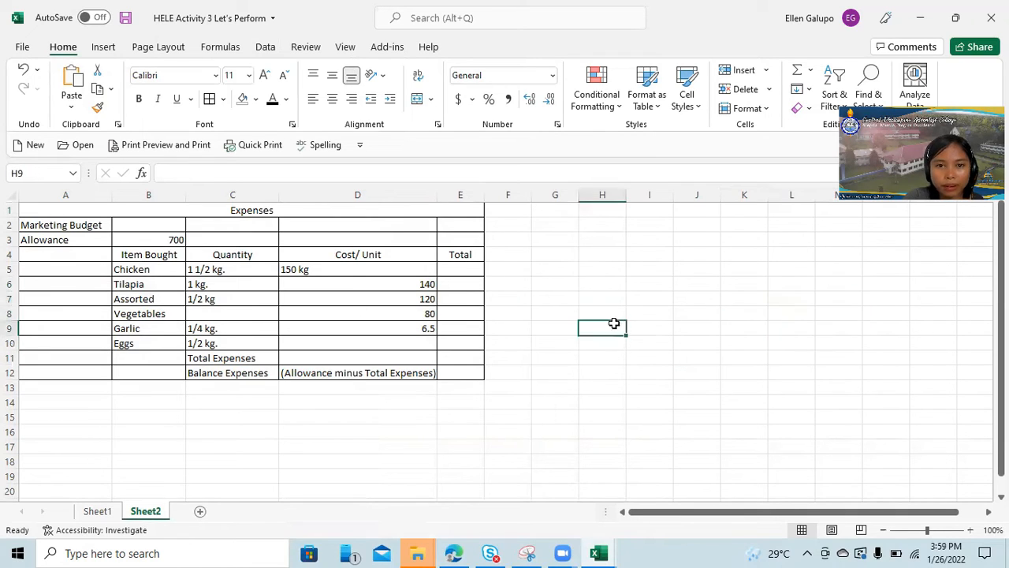
pyautogui.click(350, 275)
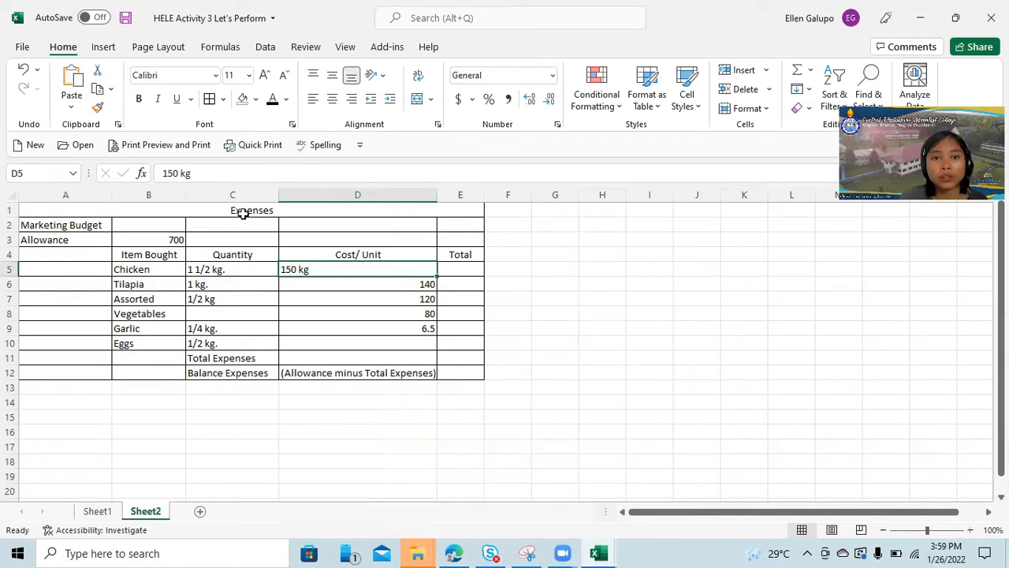
# Fill the merged "Expenses" title cell with the standard yellow color.
pyautogui.click(205, 210)
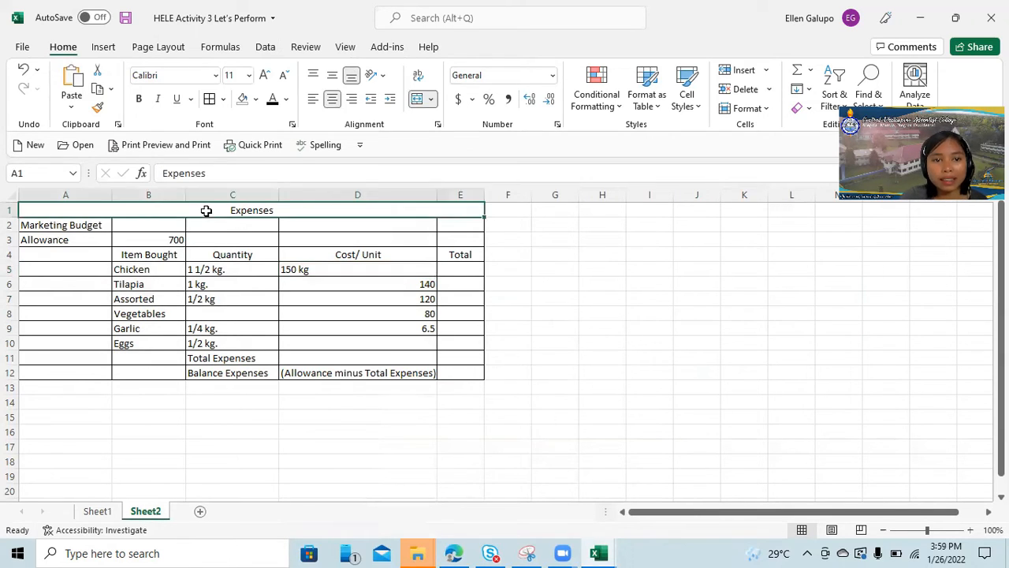
pyautogui.click(255, 101)
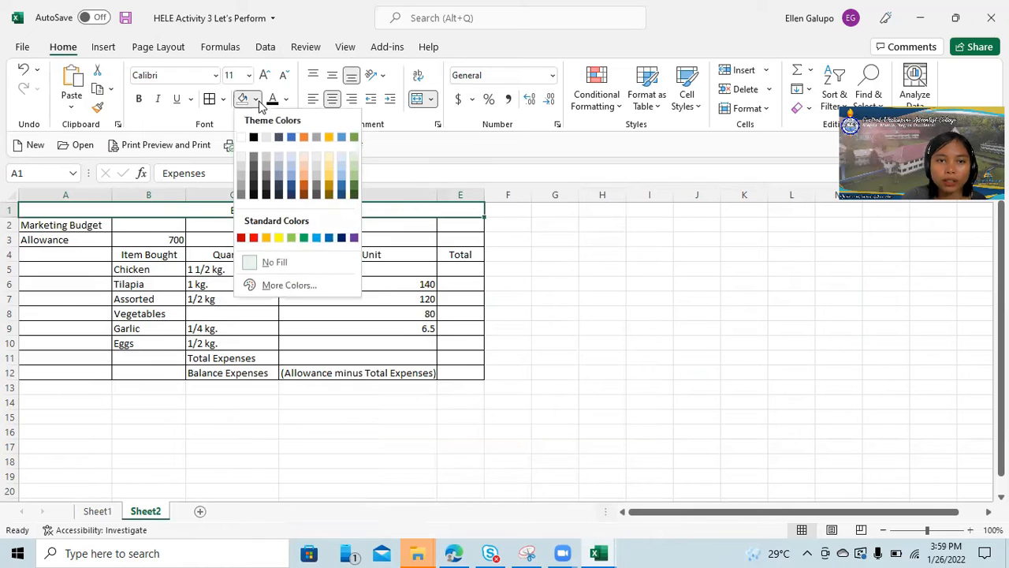
pyautogui.click(278, 238)
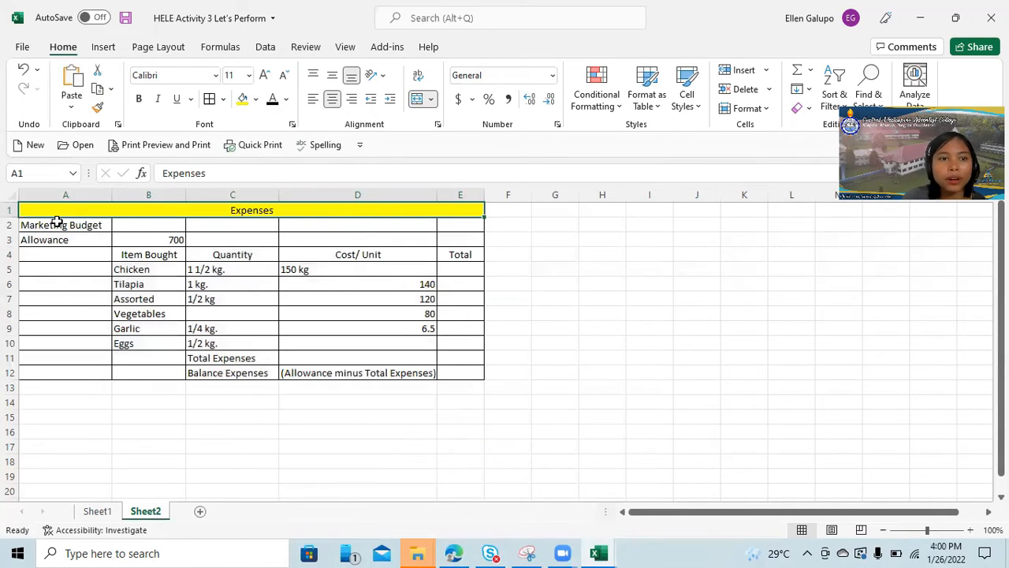
# Try a green fill on the "Expenses" title cell and restore its yellow fill.
pyautogui.click(257, 100)
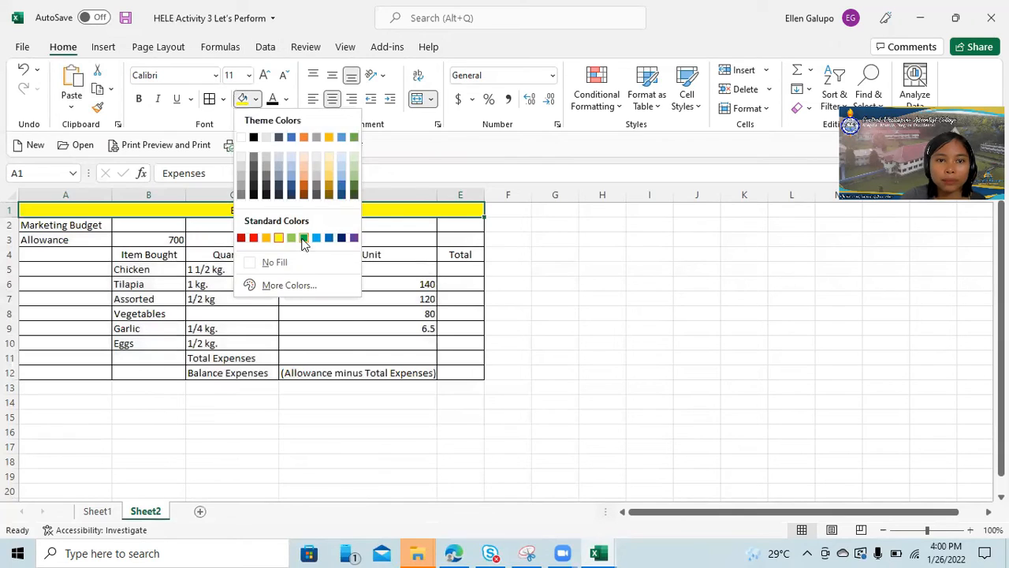
pyautogui.click(304, 237)
pyautogui.click(255, 99)
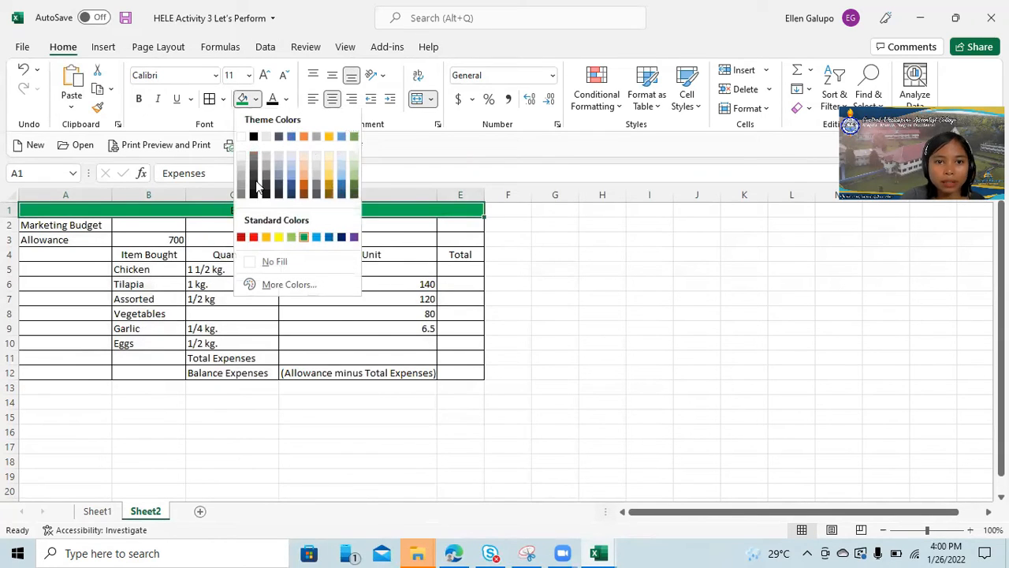
pyautogui.click(277, 239)
# Fill cells A2 to A12 with the standard light green color after trying blue.
pyautogui.moveTo(71, 225); pyautogui.dragTo(78, 371)
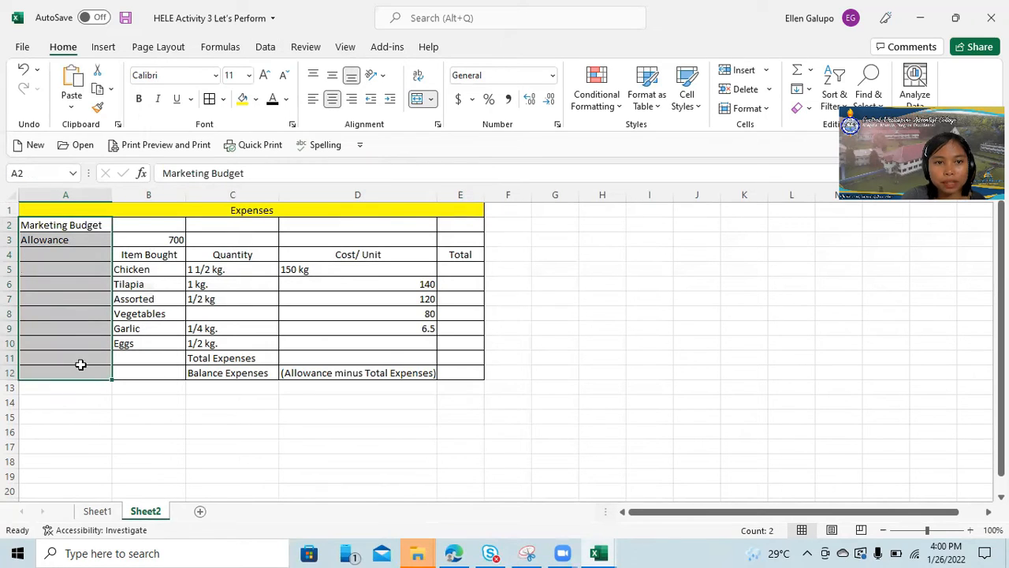
pyautogui.click(255, 101)
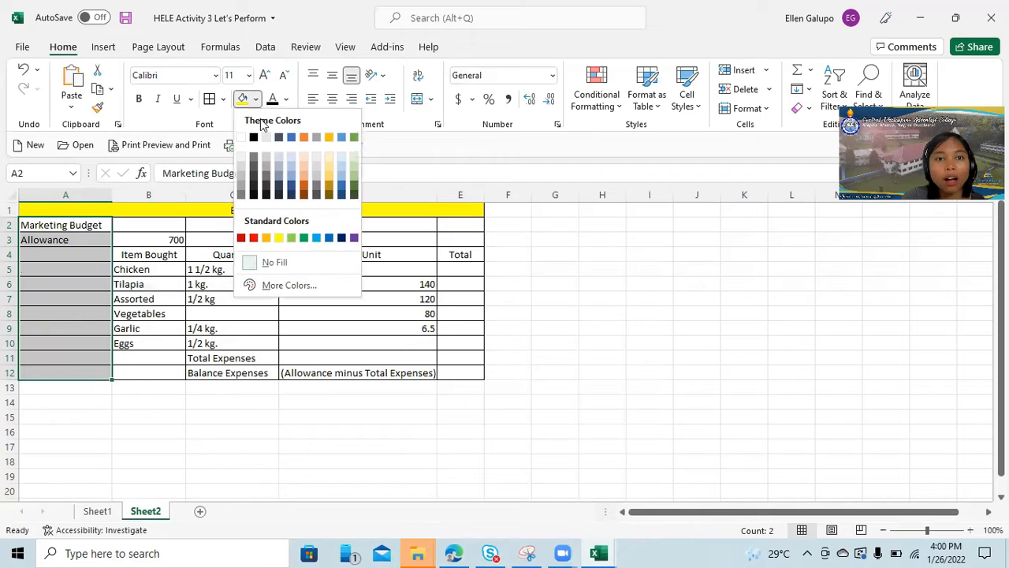
pyautogui.click(330, 239)
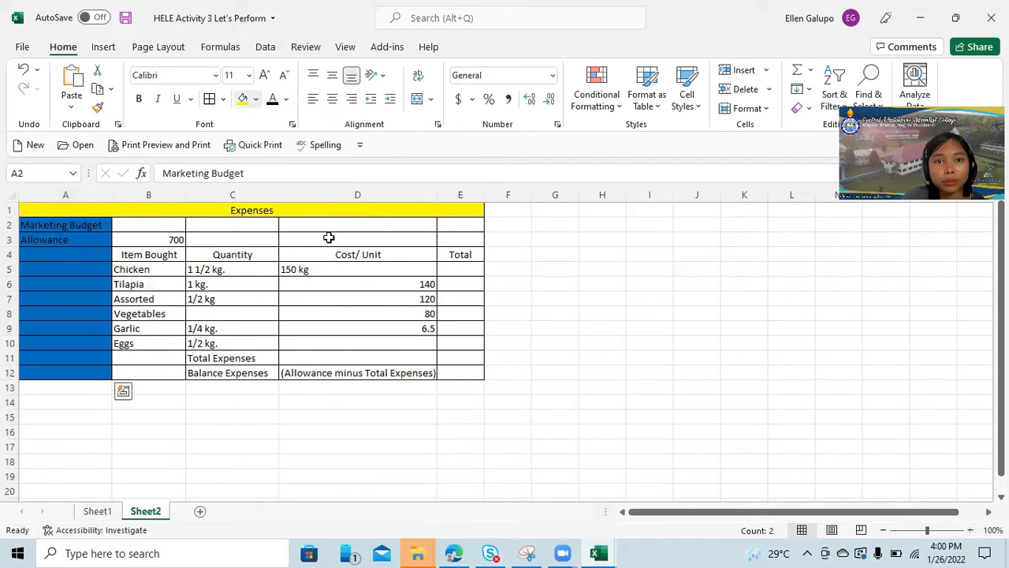
pyautogui.click(255, 102)
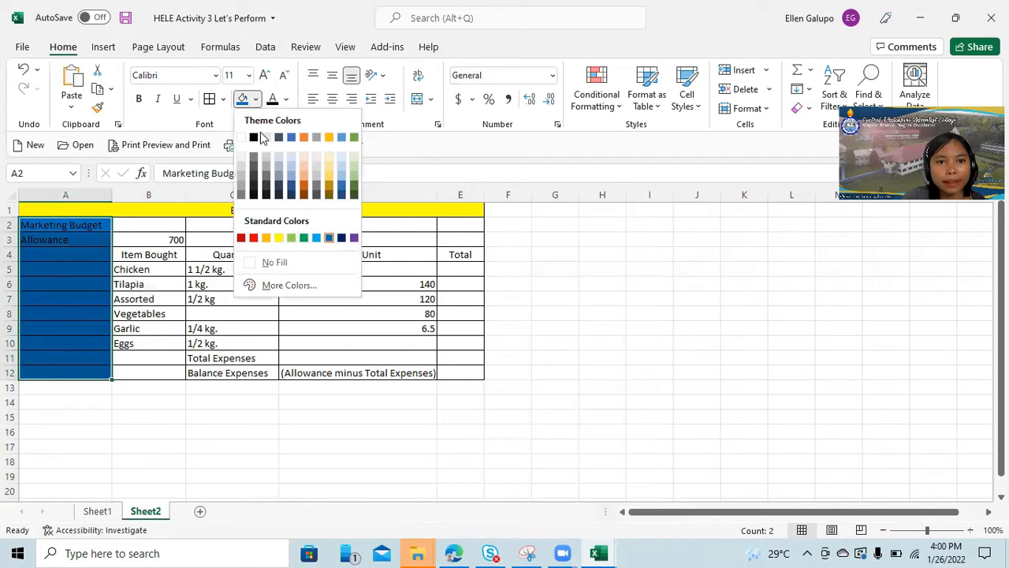
pyautogui.click(291, 238)
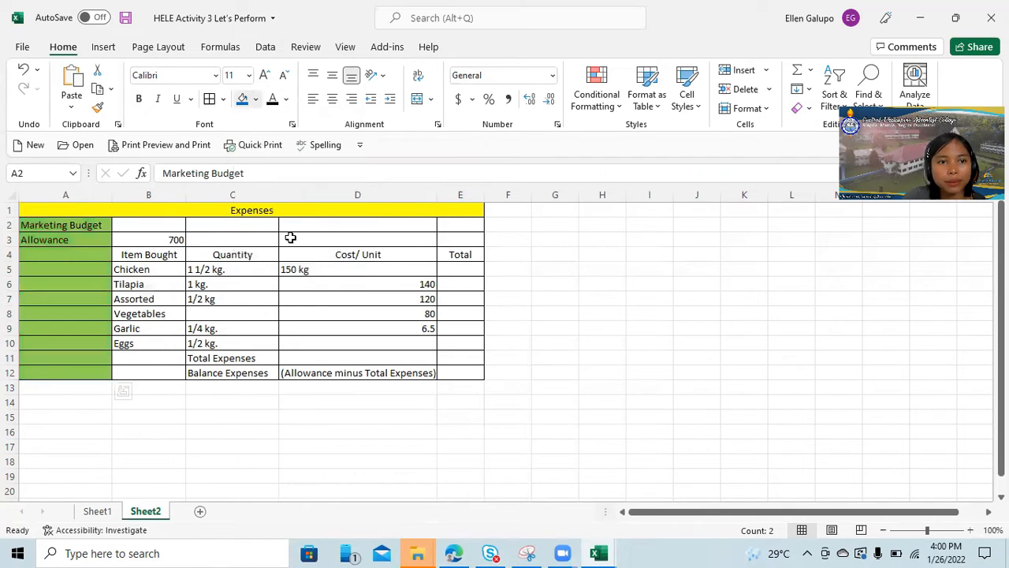
pyautogui.click(655, 328)
# Center the allowance amount in cell B3.
pyautogui.click(151, 238)
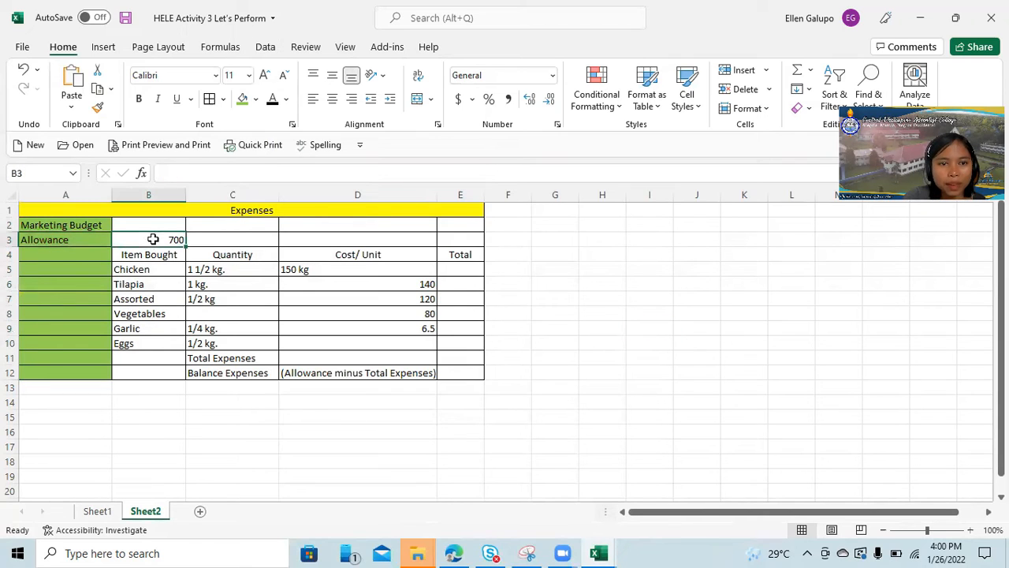
pyautogui.click(332, 98)
# Fill the table header cells B4 to E4 with the standard light blue color.
pyautogui.moveTo(139, 254); pyautogui.dragTo(470, 256)
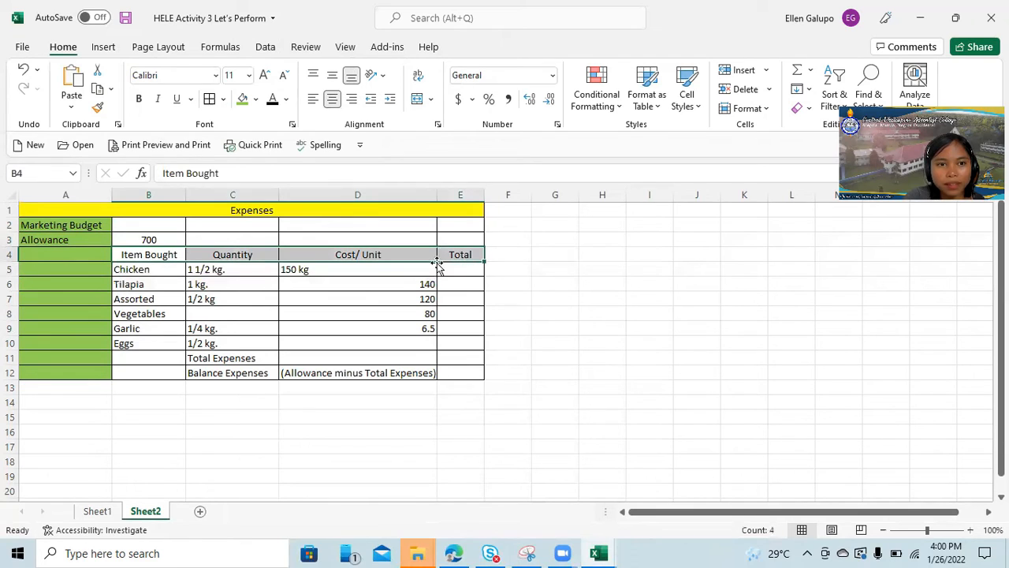
pyautogui.click(256, 103)
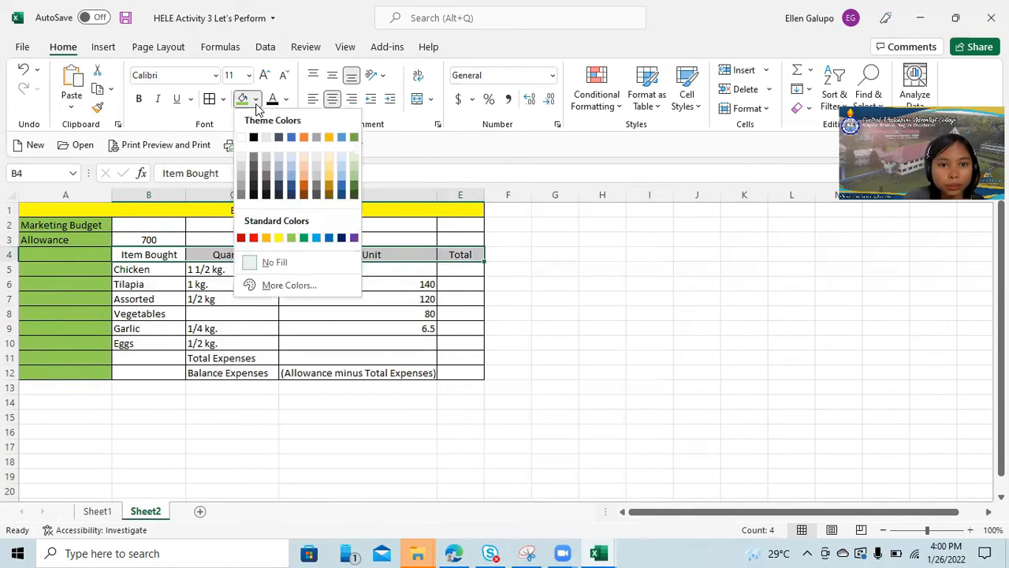
pyautogui.click(316, 238)
pyautogui.click(609, 300)
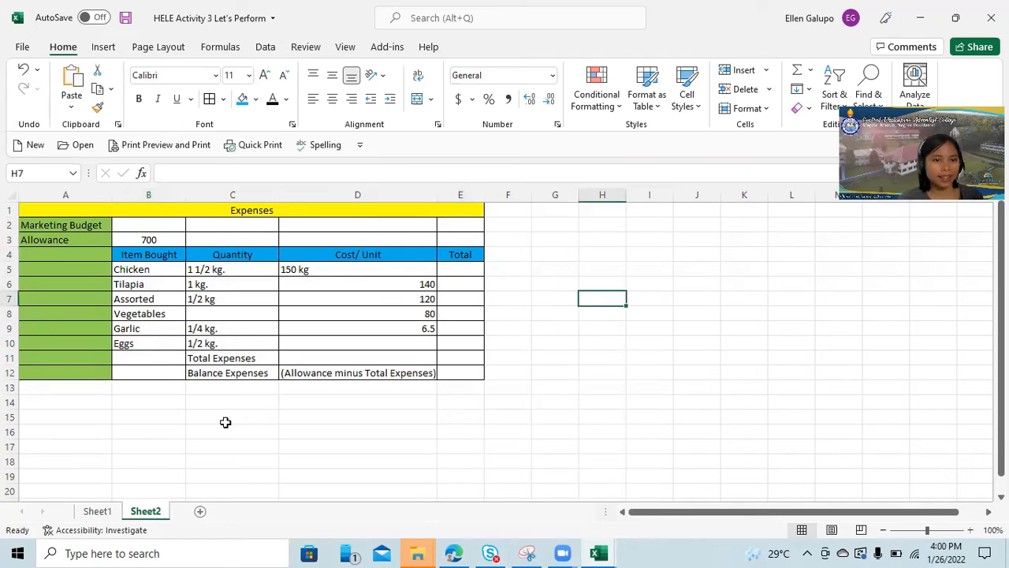
# Fill the "Total Expenses" and "Balance Expenses" label cells C11 to D12 with a dark gold theme color.
pyautogui.moveTo(214, 360); pyautogui.dragTo(345, 370)
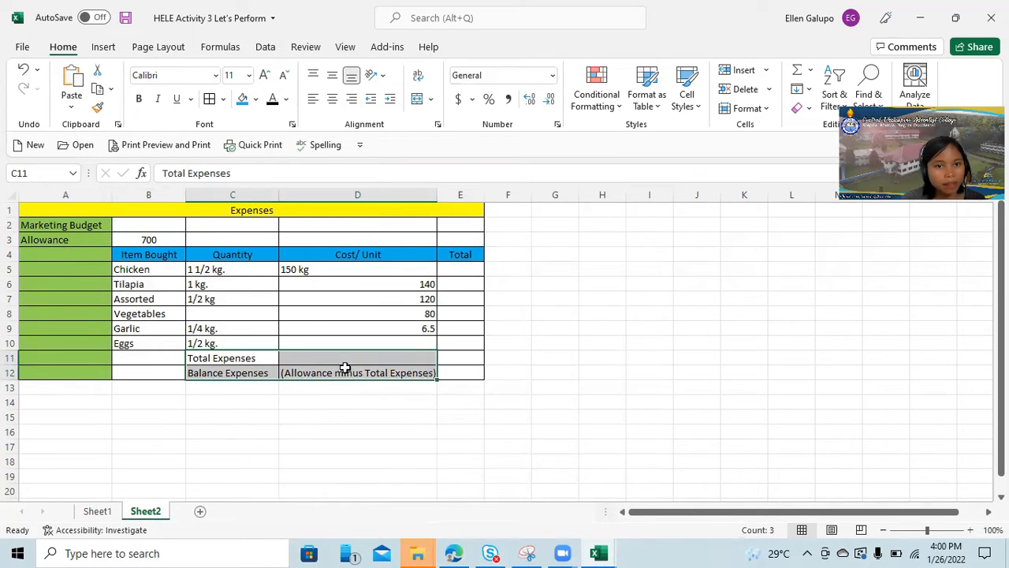
pyautogui.click(255, 99)
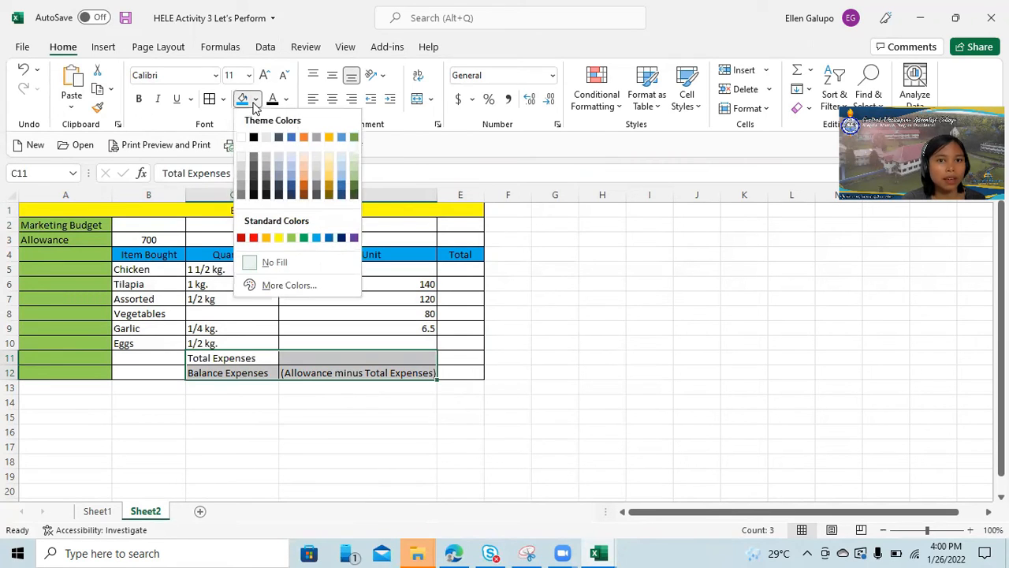
pyautogui.click(329, 186)
pyautogui.click(565, 433)
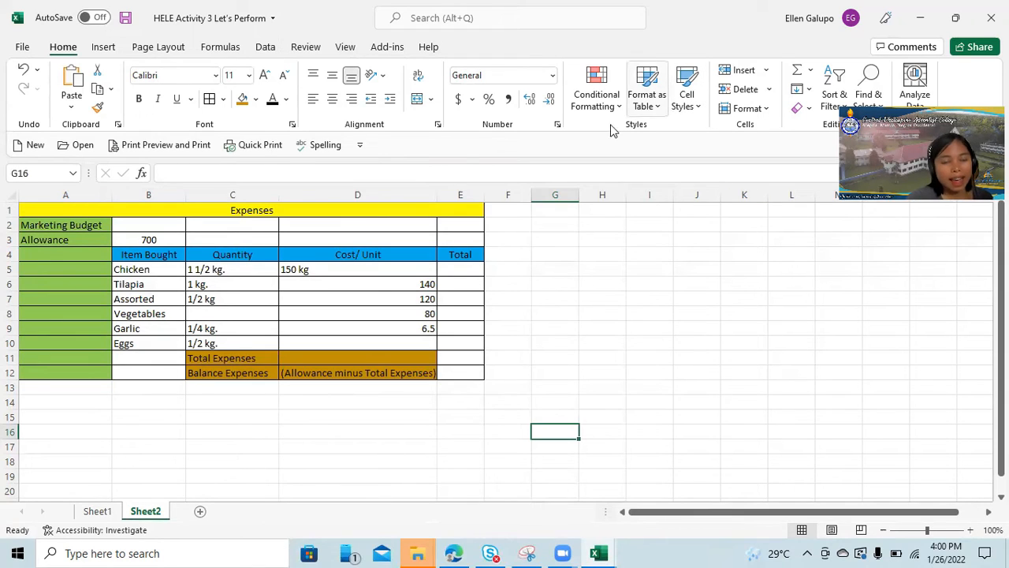
# Widen the Total column and center the quantities and unit costs in cells C5 to D10.
pyautogui.moveTo(482, 194); pyautogui.dragTo(517, 194)
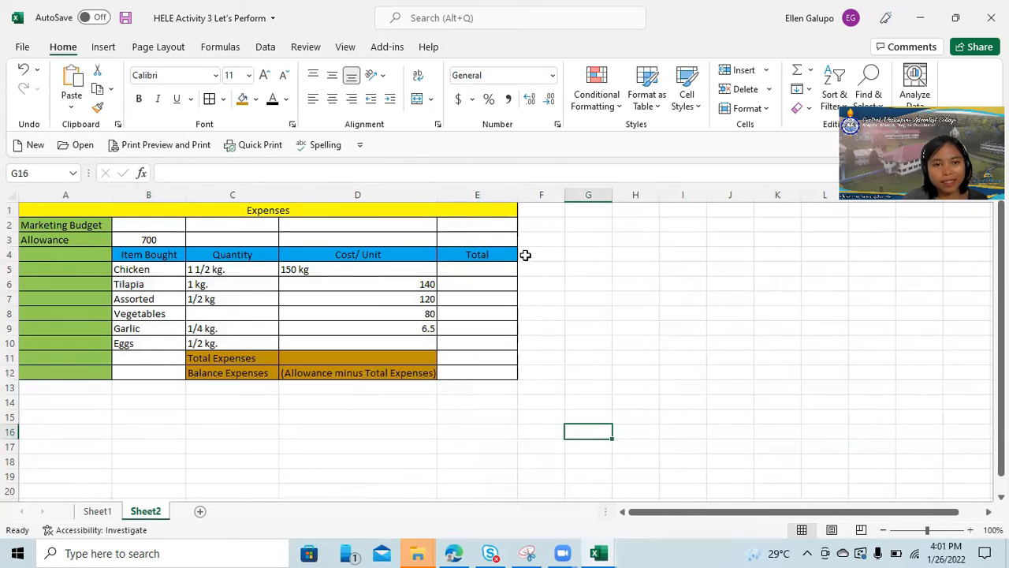
pyautogui.click(287, 269)
pyautogui.click(332, 99)
pyautogui.moveTo(337, 271); pyautogui.dragTo(353, 344)
pyautogui.click(334, 102)
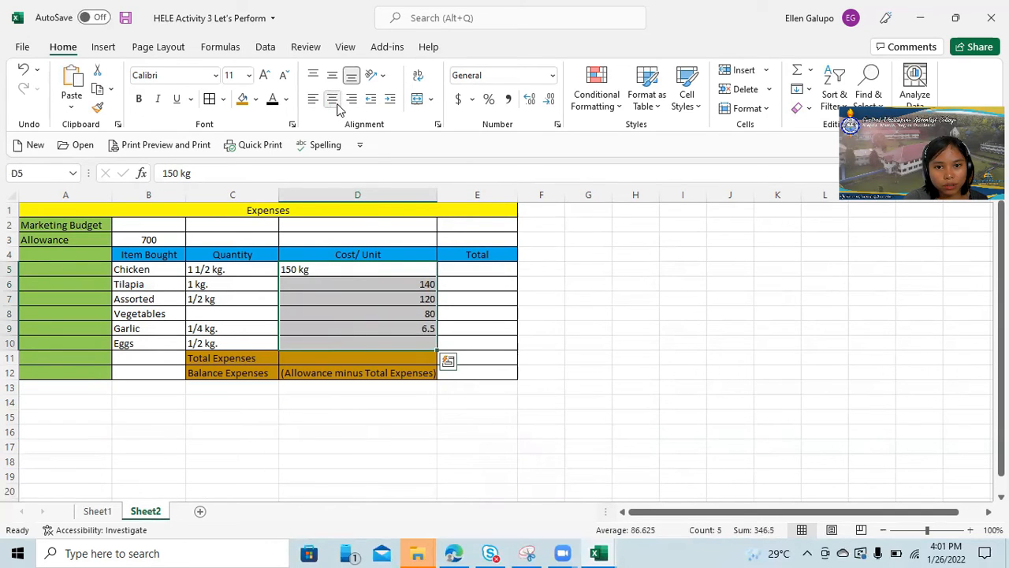
pyautogui.click(333, 101)
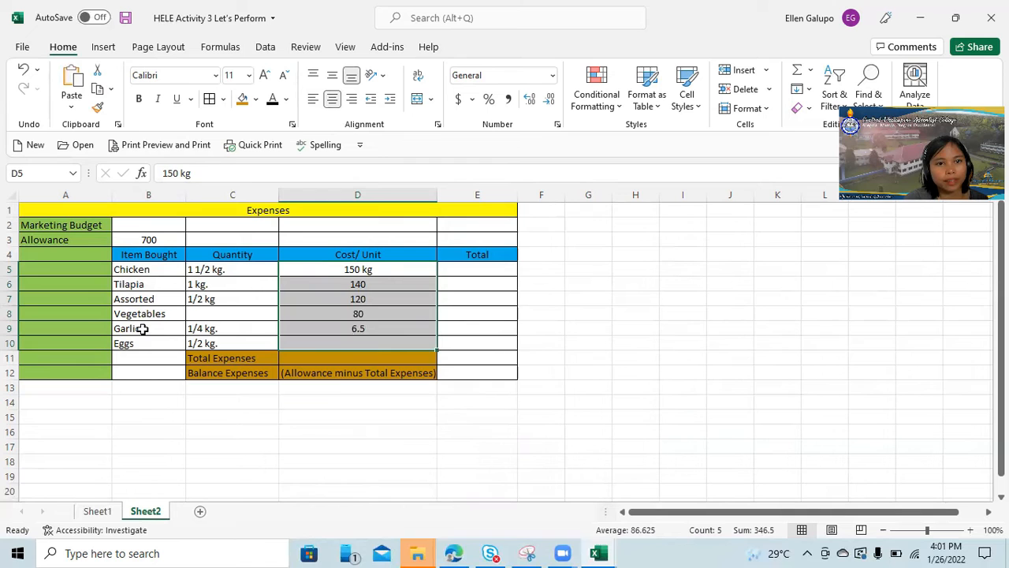
pyautogui.moveTo(199, 270); pyautogui.dragTo(202, 343)
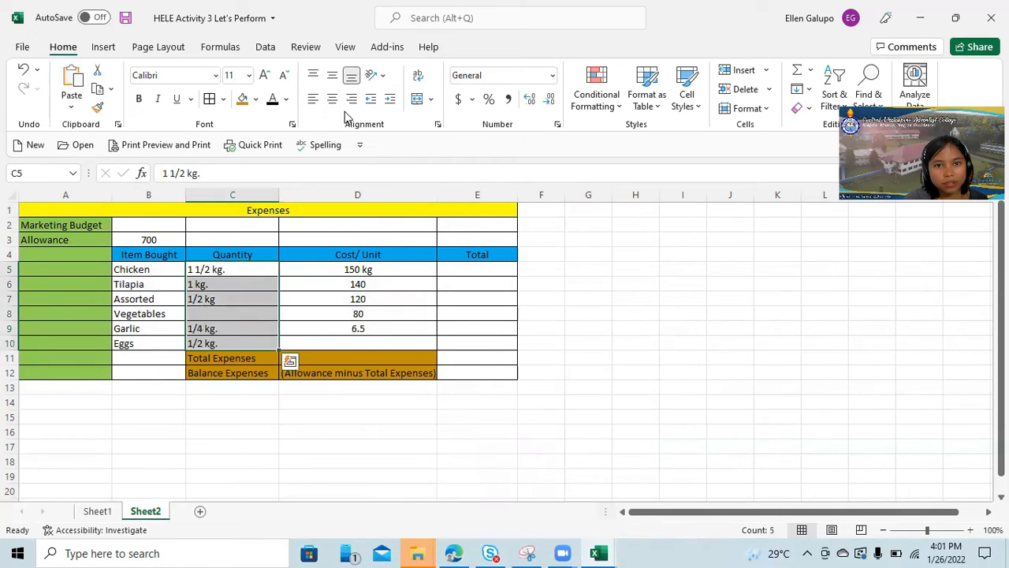
pyautogui.click(331, 99)
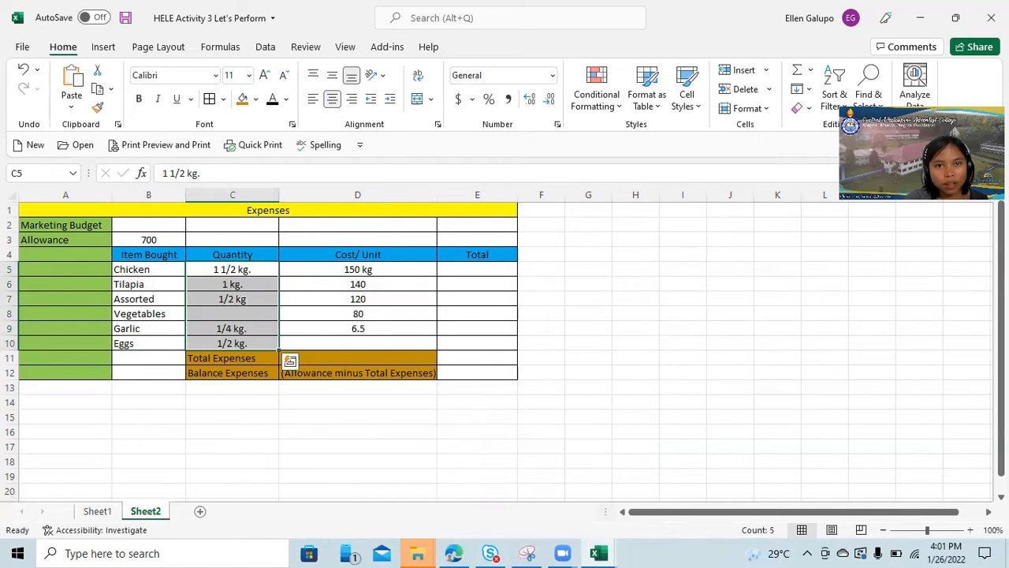
pyautogui.click(958, 17)
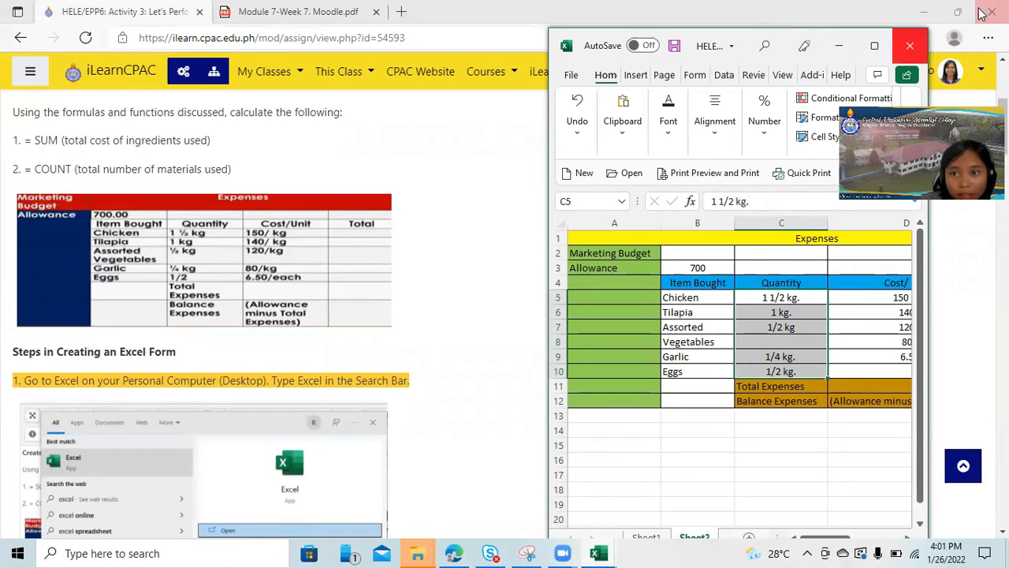
pyautogui.click(876, 49)
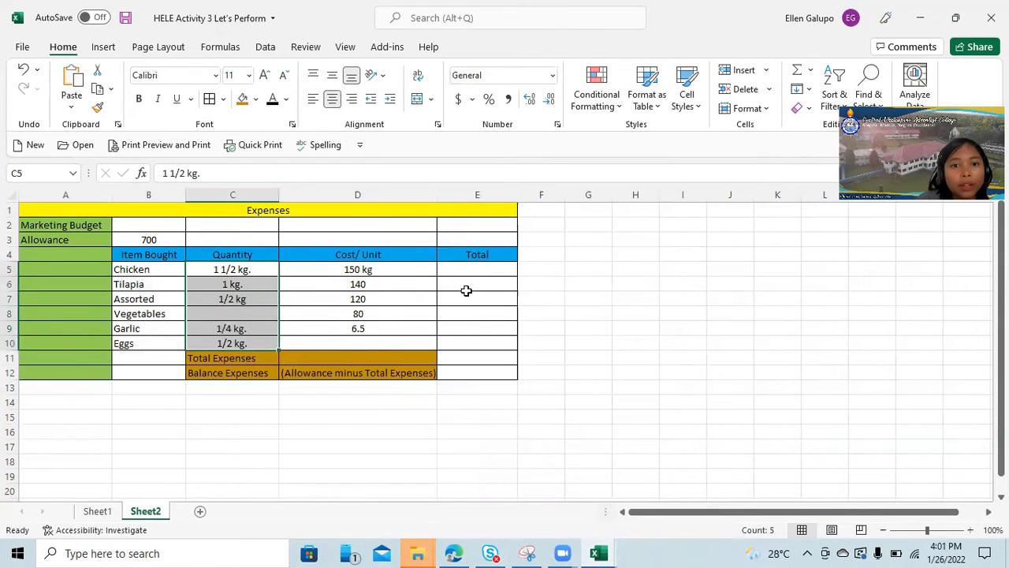
pyautogui.click(466, 267)
pyautogui.click(190, 172)
pyautogui.write('=')
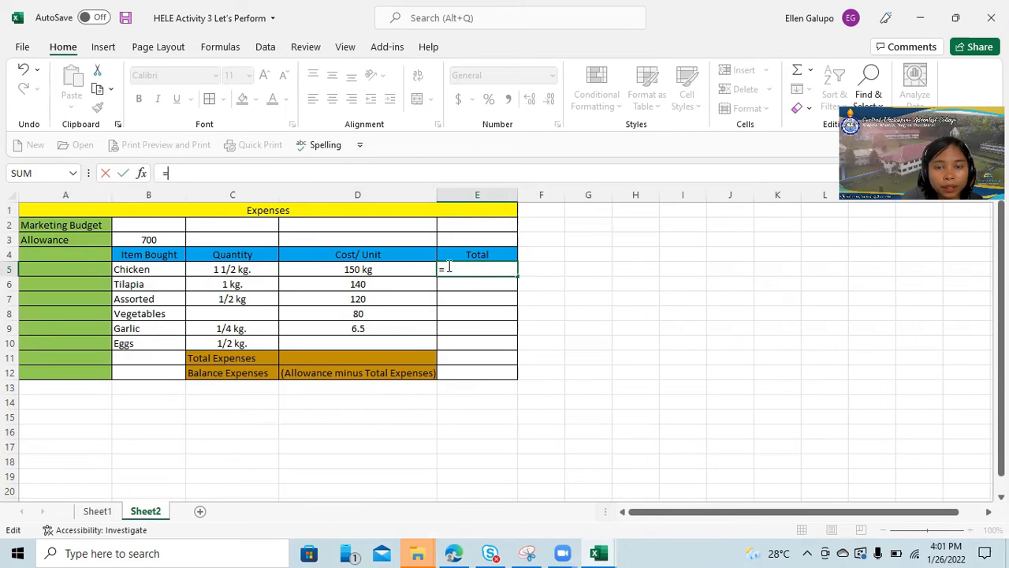
pyautogui.press('Escape')
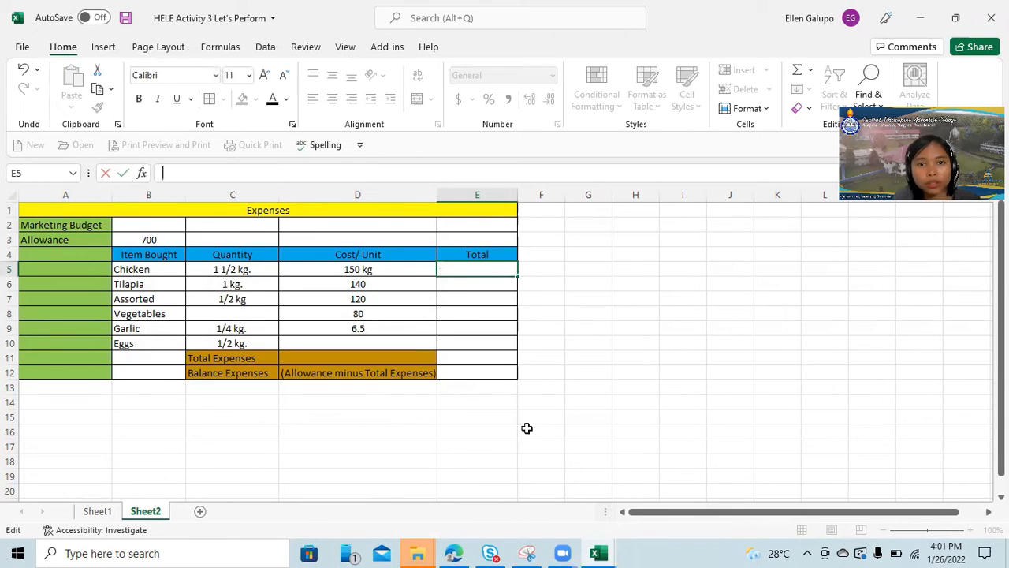
# Try filling the total expenses cell E11 with the reference =Sheet1!E10:E12, and undo it.
pyautogui.click(477, 357)
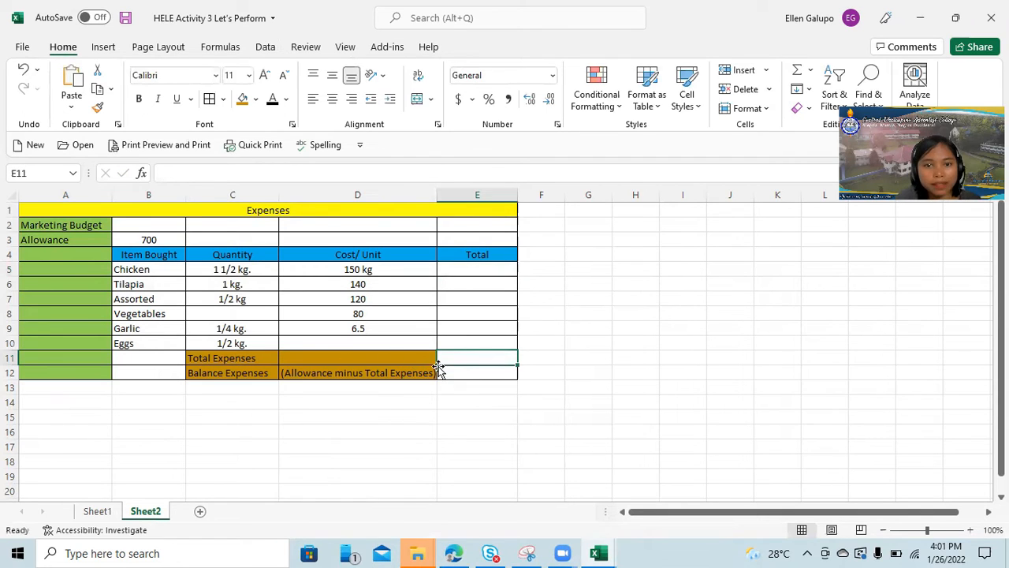
pyautogui.click(286, 172)
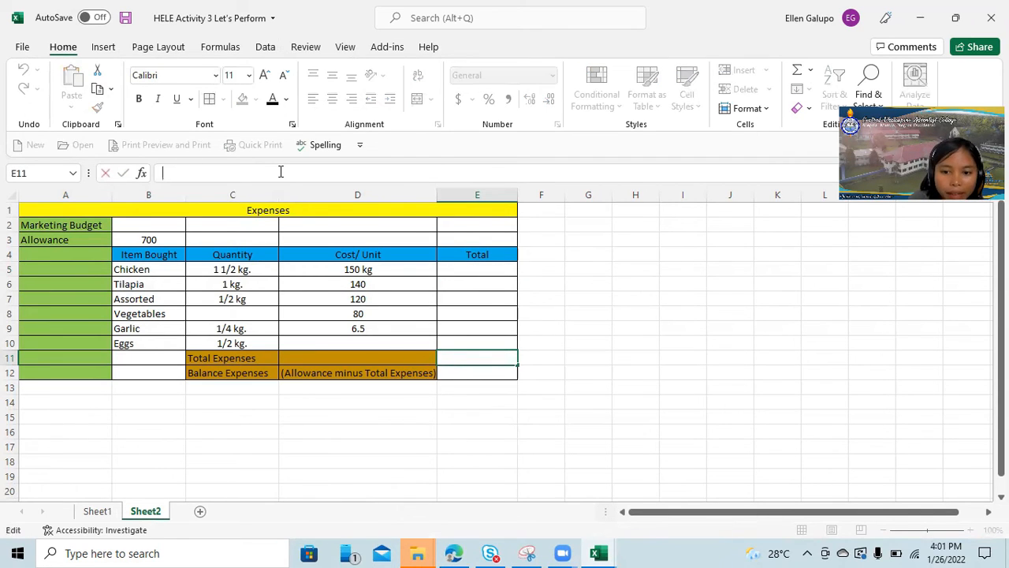
pyautogui.write('=')
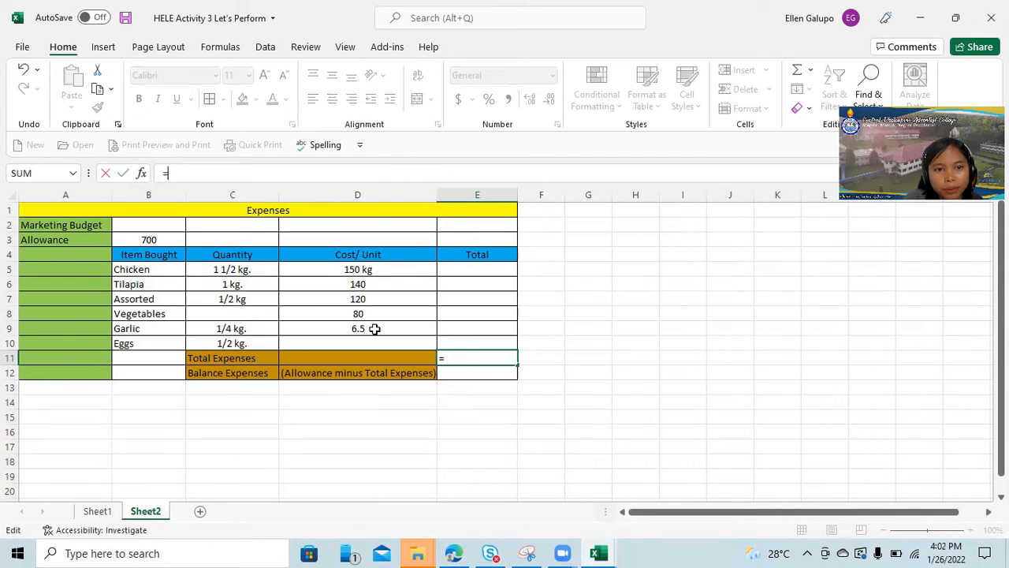
pyautogui.click(955, 17)
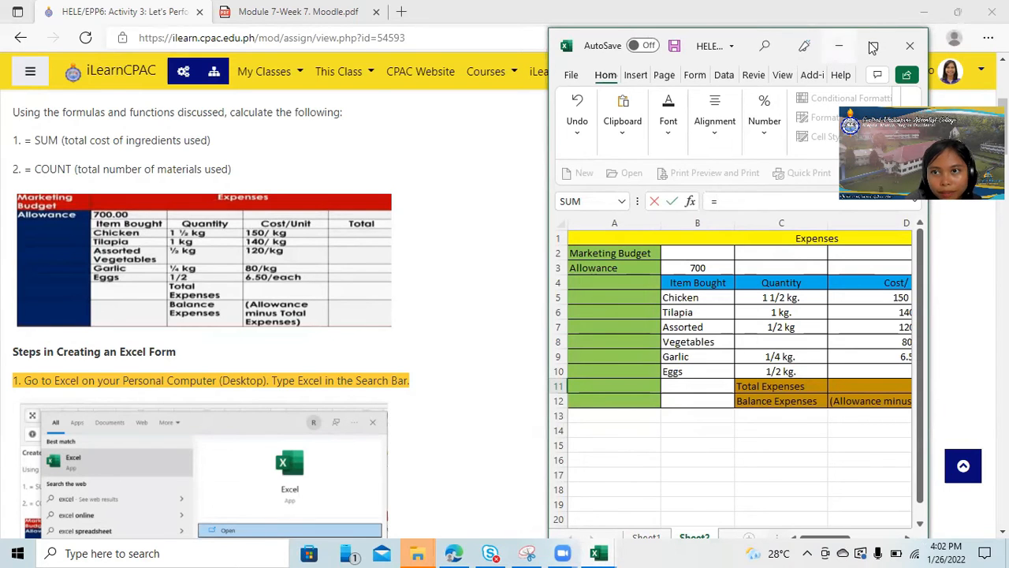
pyautogui.click(874, 45)
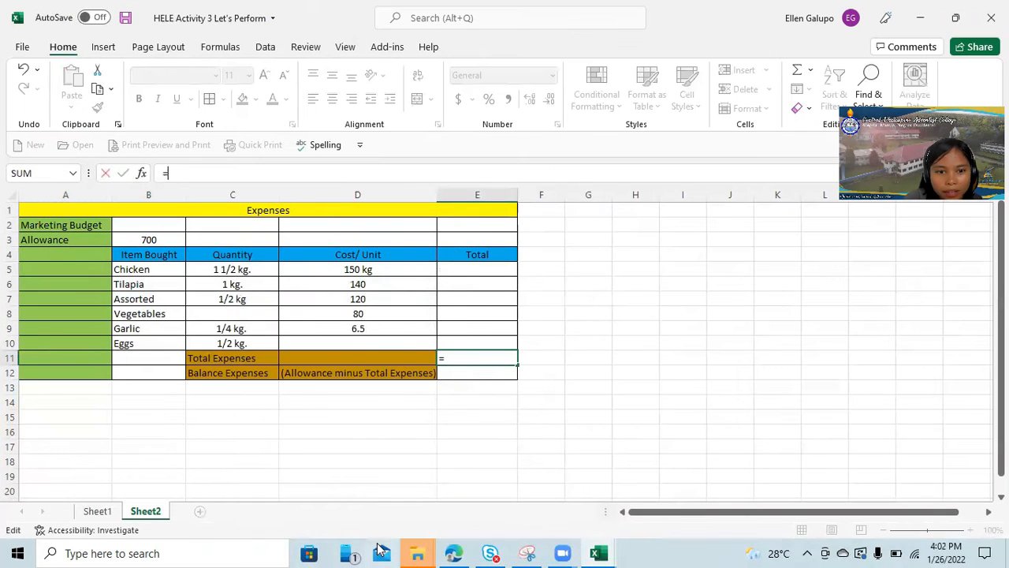
pyautogui.click(93, 510)
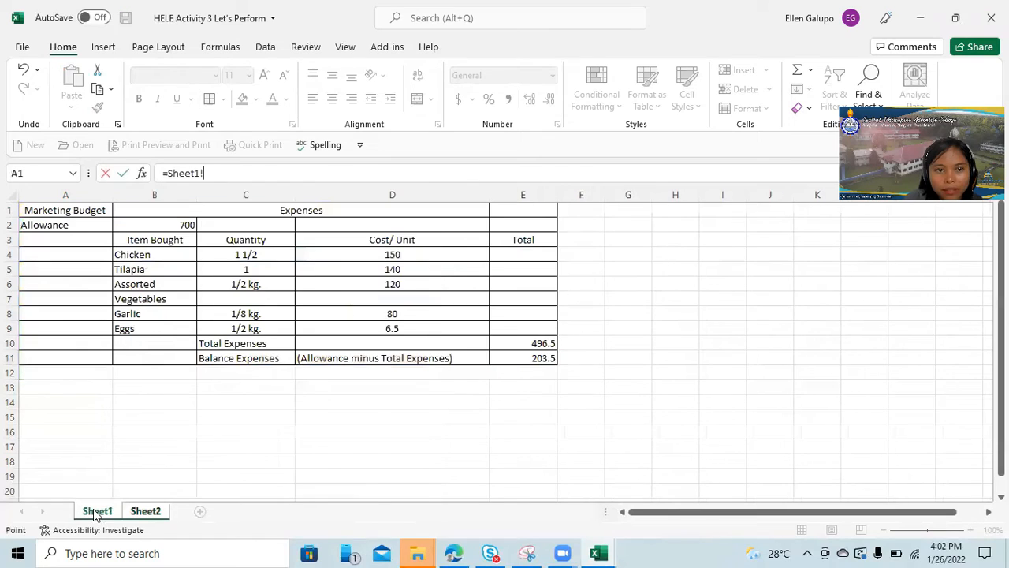
pyautogui.click(405, 332)
pyautogui.moveTo(509, 340); pyautogui.dragTo(518, 368)
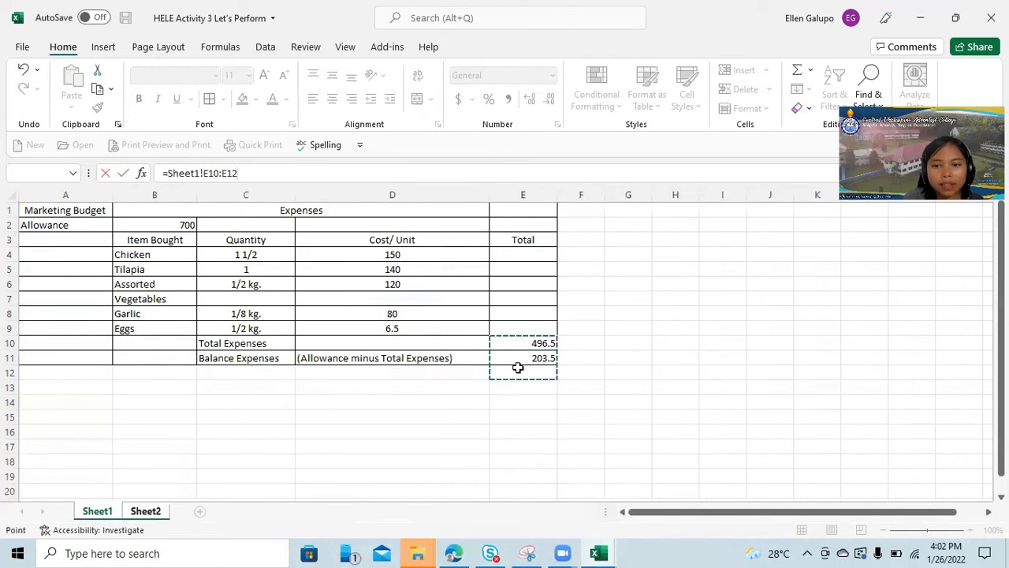
pyautogui.press('Return')
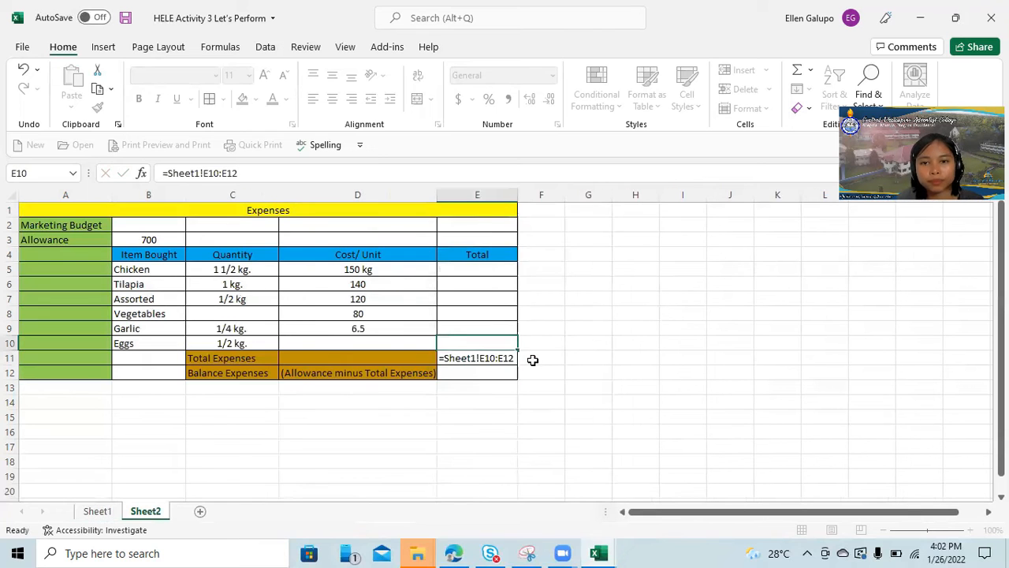
pyautogui.click(618, 360)
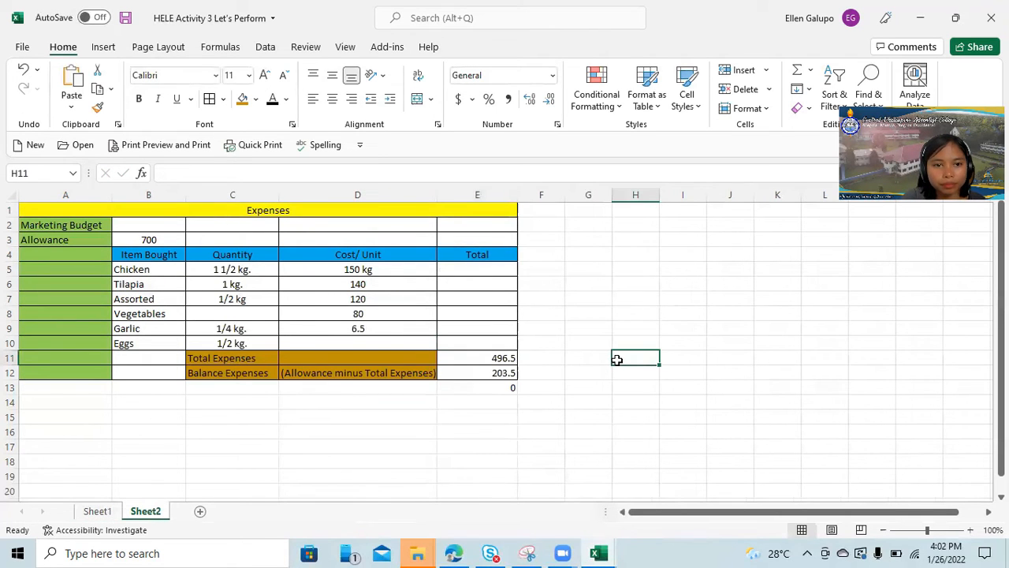
pyautogui.hotkey('ctrl', 'pageup')
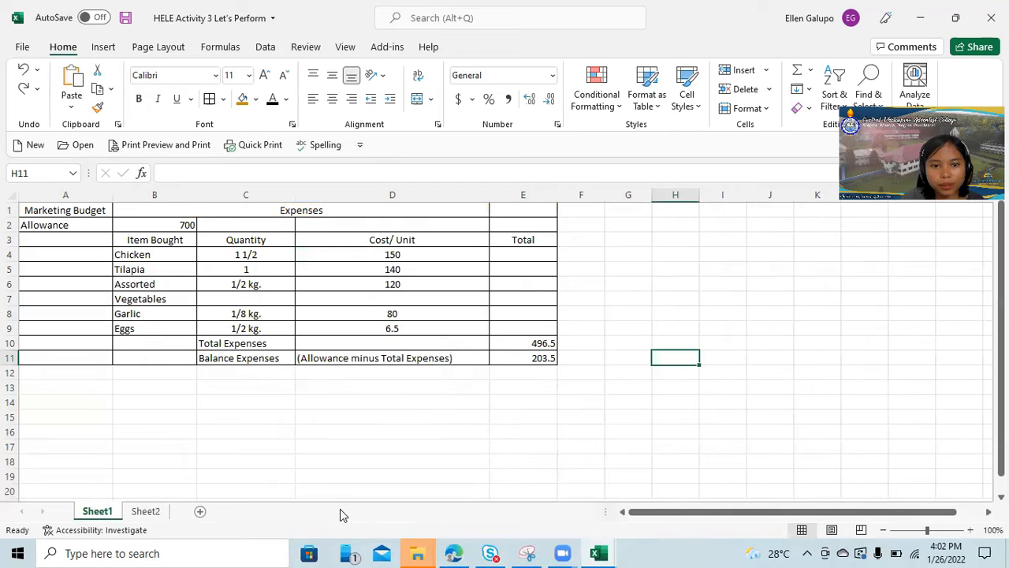
pyautogui.click(145, 511)
pyautogui.click(453, 360)
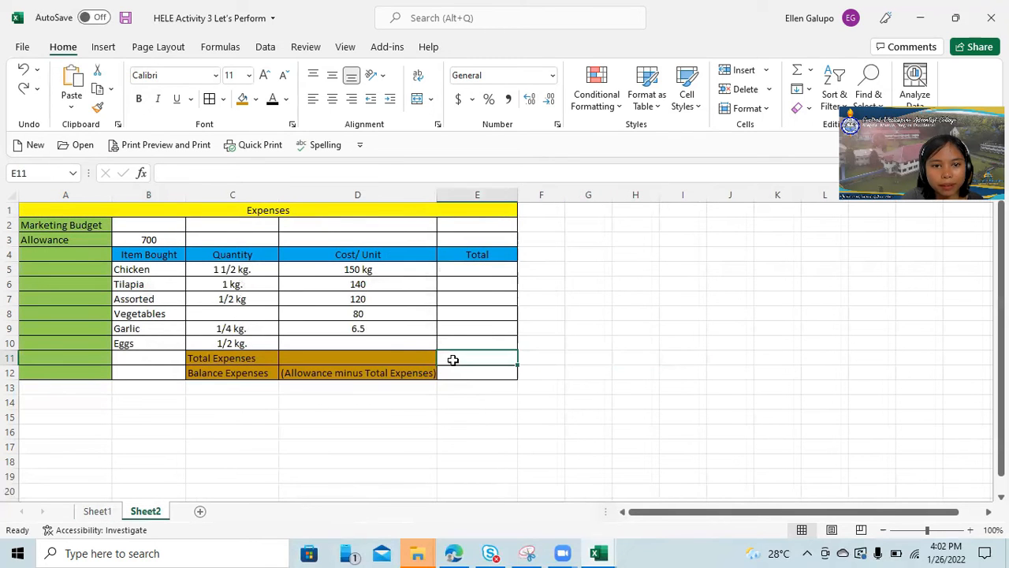
# Correct the unit costs by clearing the Vegetables cost and entering 80 for Garlic and 6.5 for Eggs.
pyautogui.click(372, 343)
pyautogui.click(356, 313)
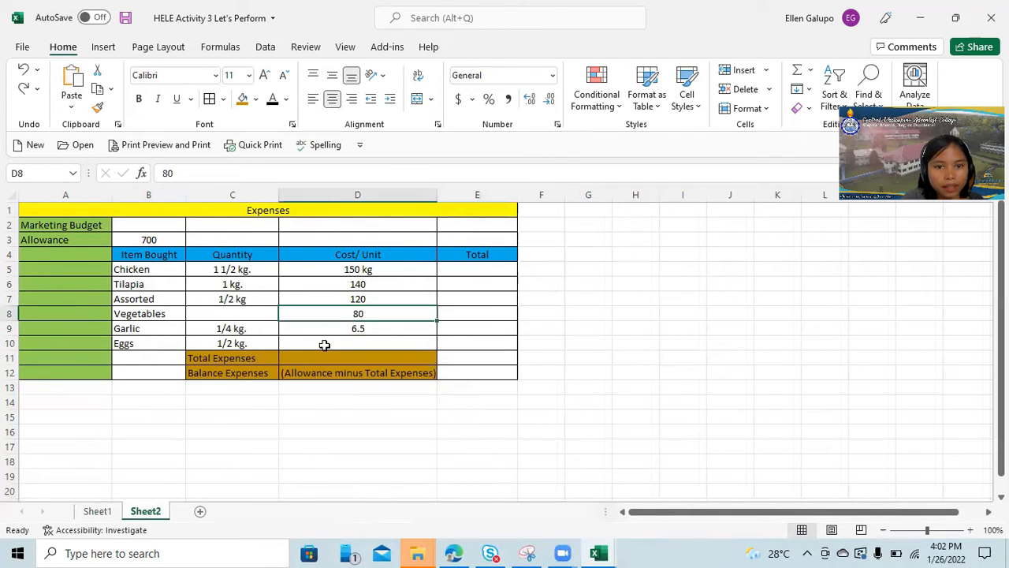
pyautogui.press('Delete')
pyautogui.click(354, 326)
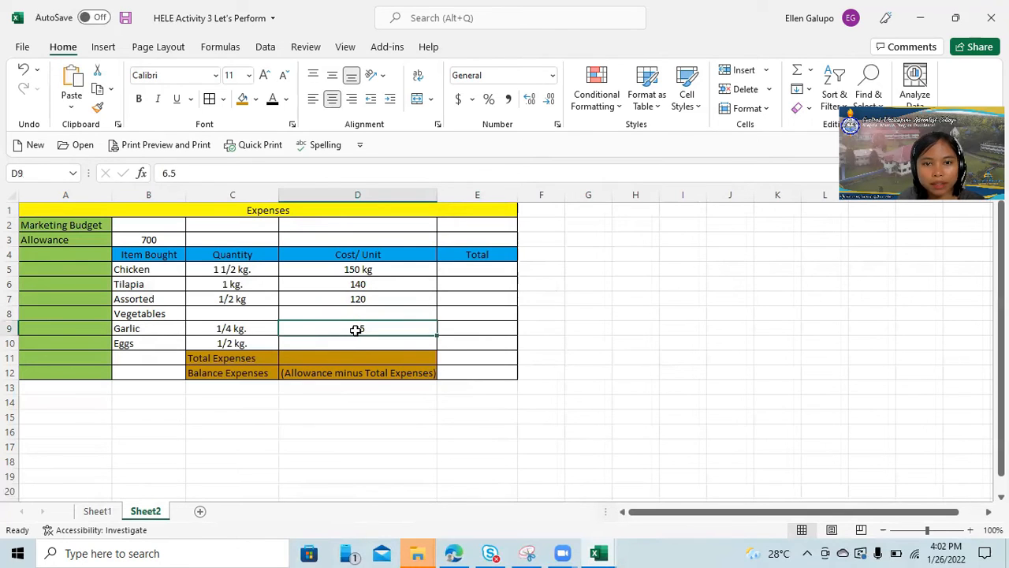
pyautogui.write('80')
pyautogui.click(365, 343)
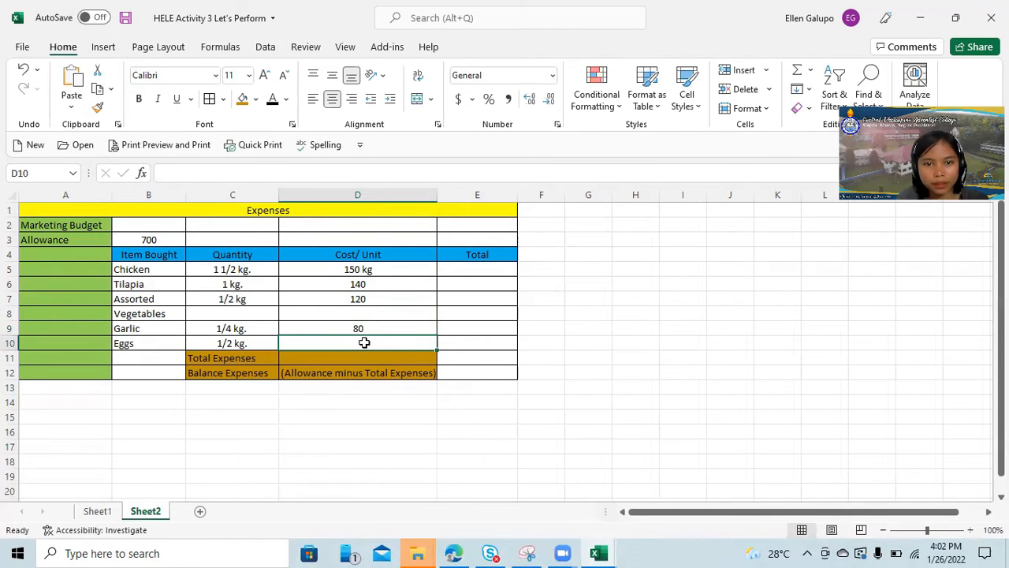
pyautogui.write('6.5')
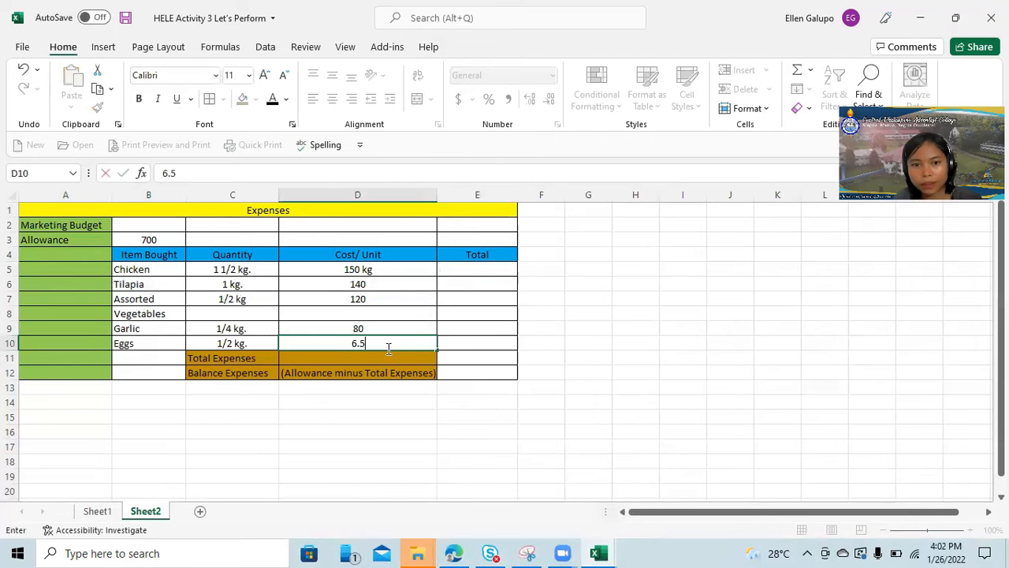
pyautogui.click(719, 338)
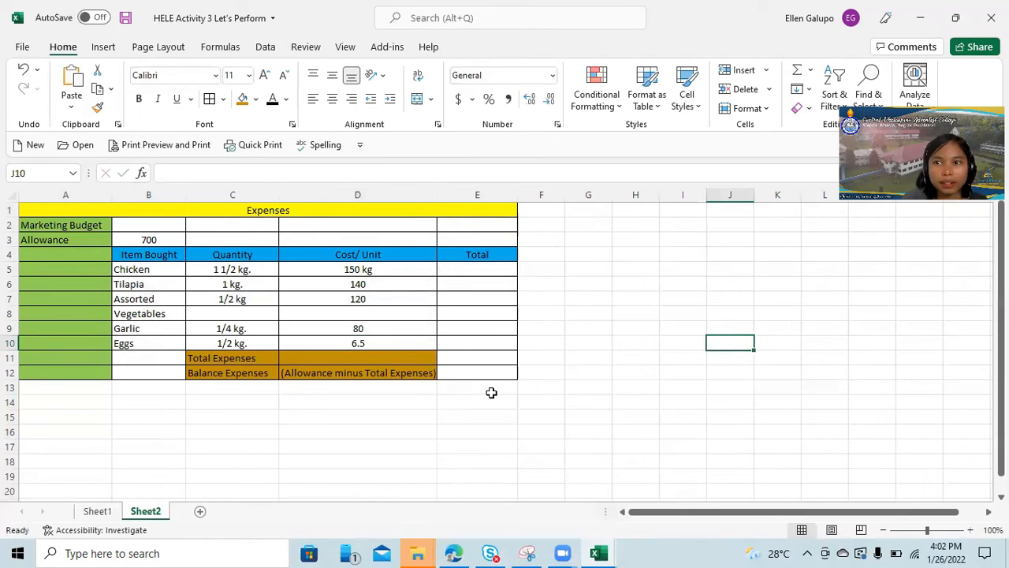
# Check the assignment's table and re-enter the Eggs unit cost in cell D10 as 6.50.
pyautogui.click(957, 19)
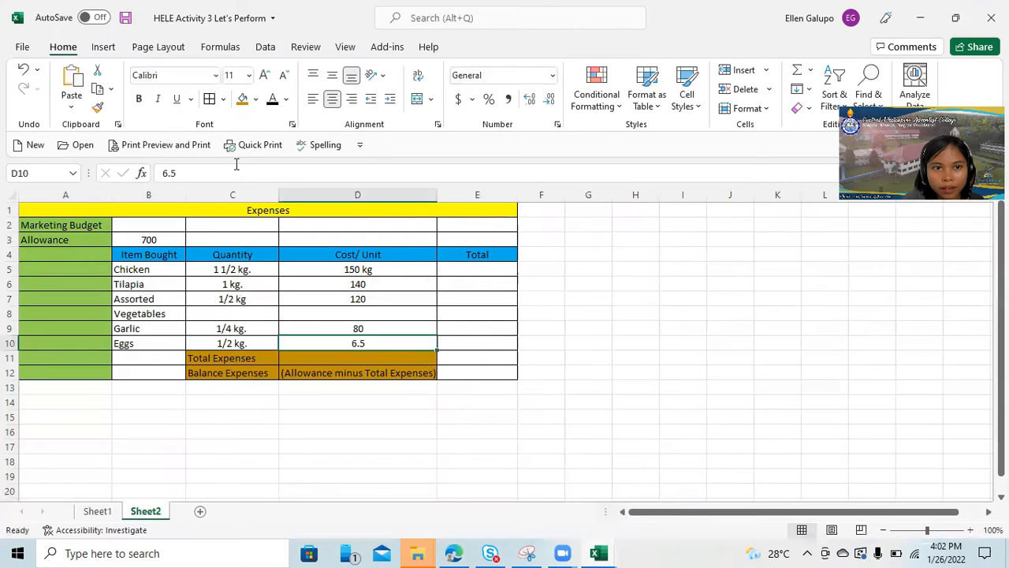
pyautogui.click(231, 169)
pyautogui.write('0')
pyautogui.click(729, 386)
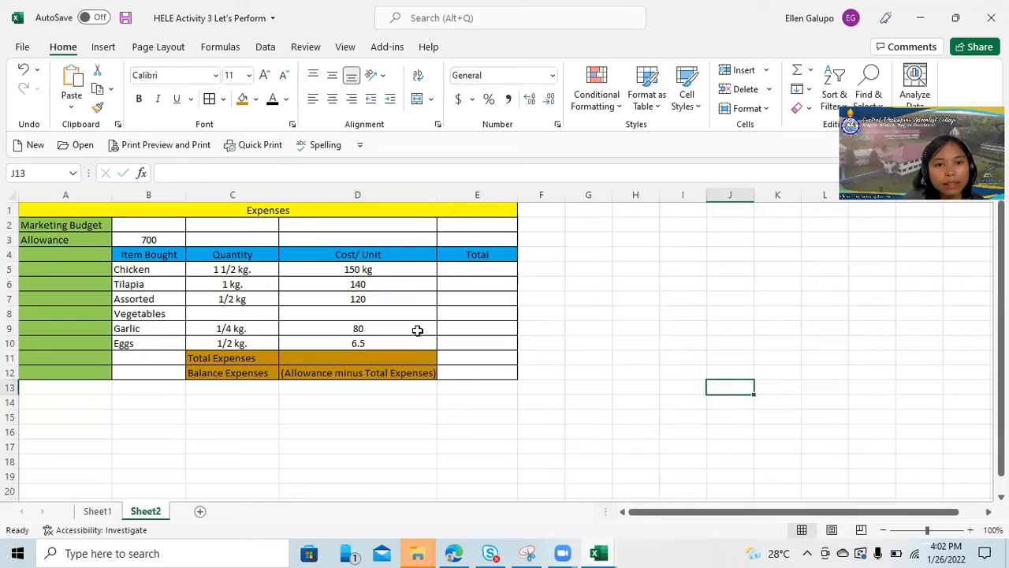
# Calculate the total expenses in cell E11 by adding the unit costs with the formula =D5+D6+D7+D9+D10.
pyautogui.click(462, 363)
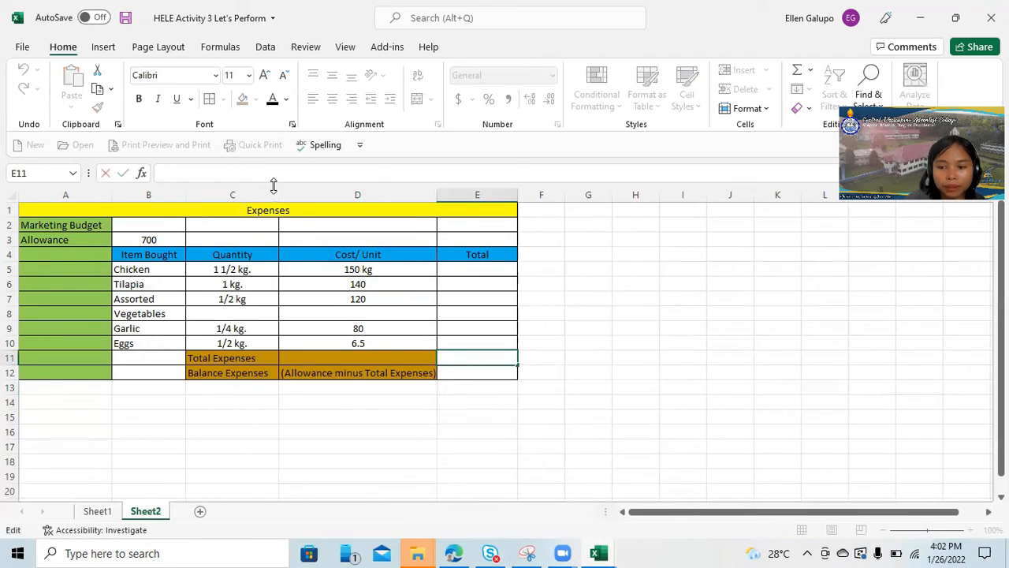
pyautogui.write('=')
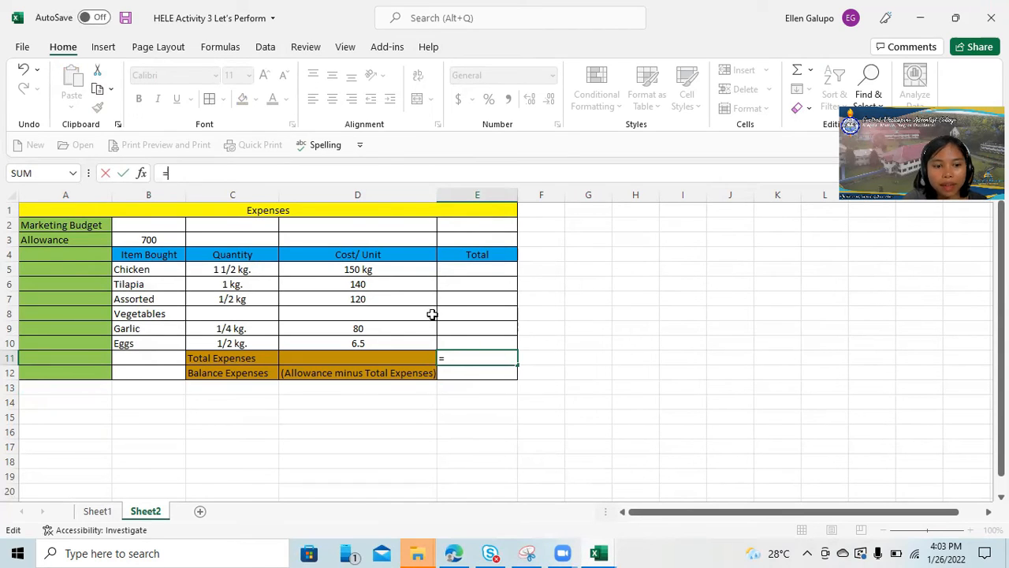
pyautogui.click(336, 270)
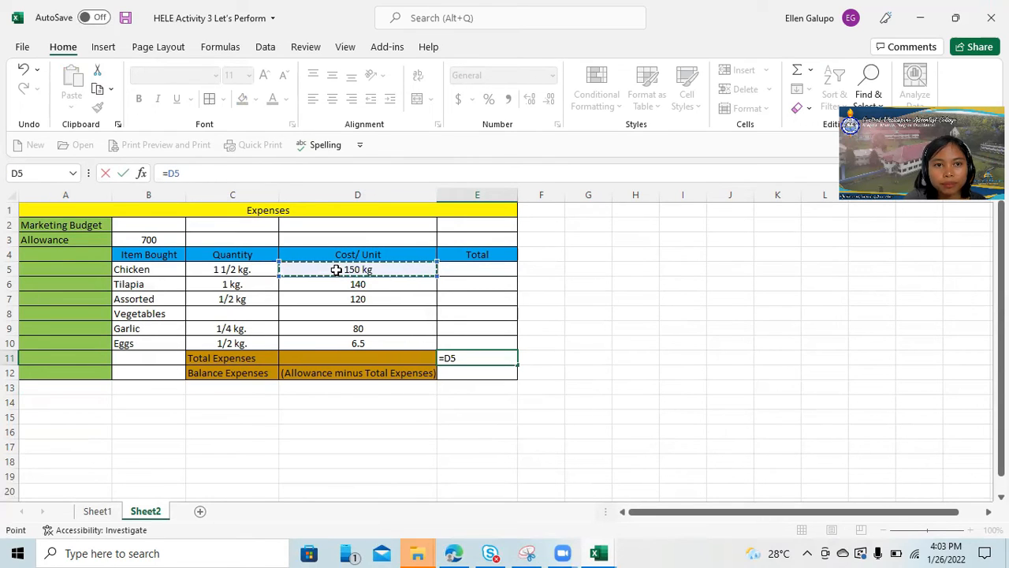
pyautogui.write('+')
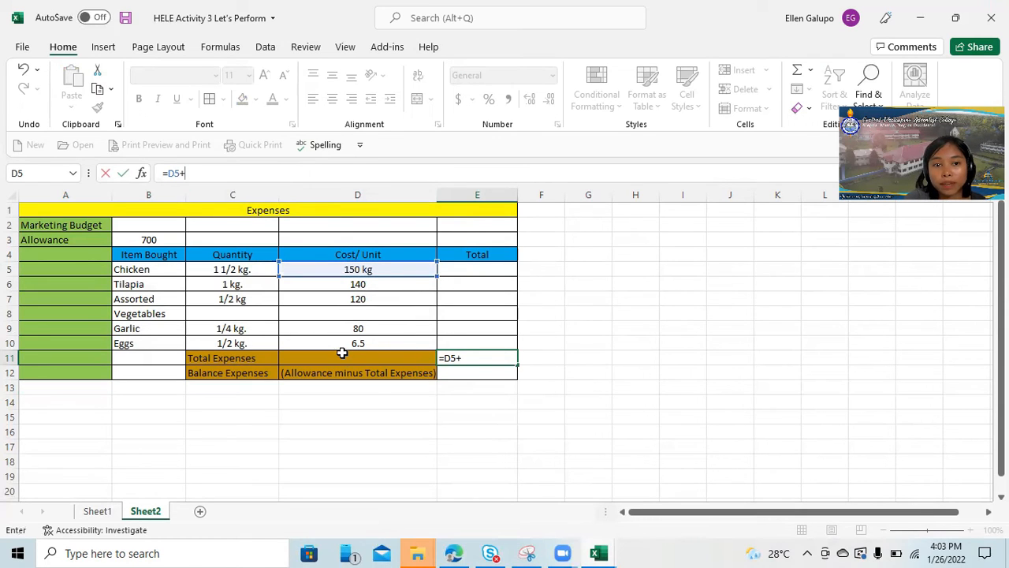
pyautogui.click(360, 287)
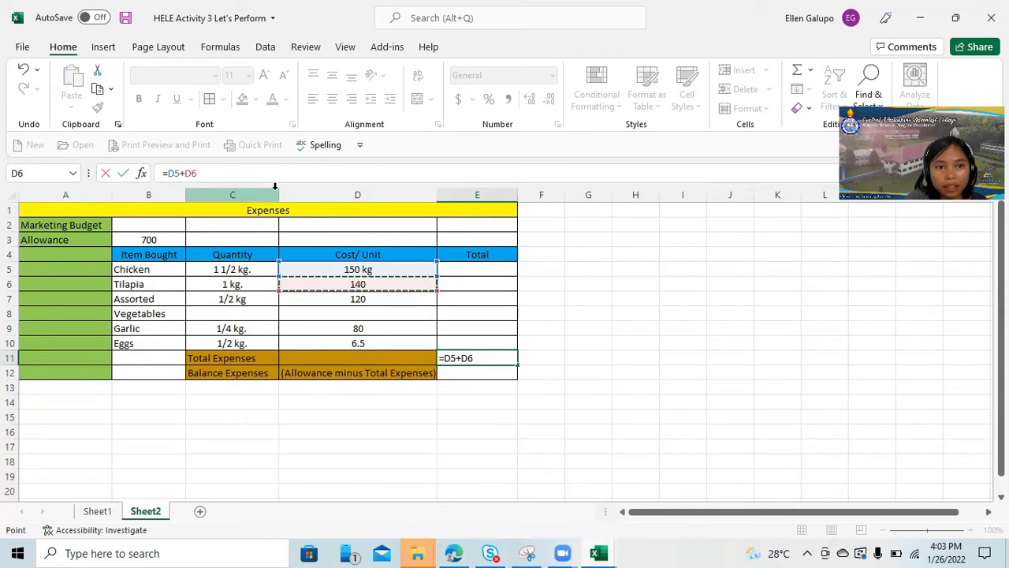
pyautogui.write('+')
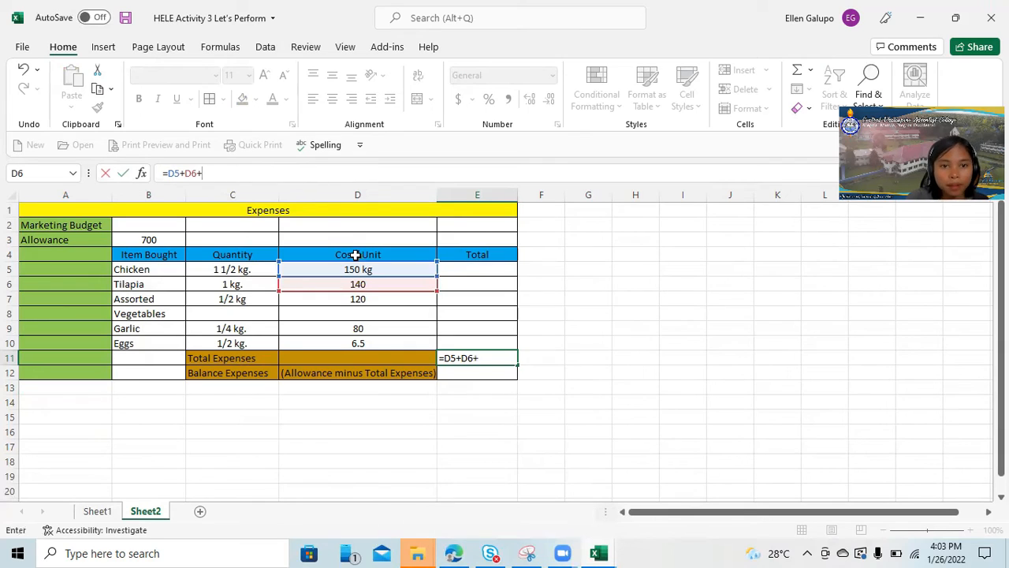
pyautogui.click(350, 297)
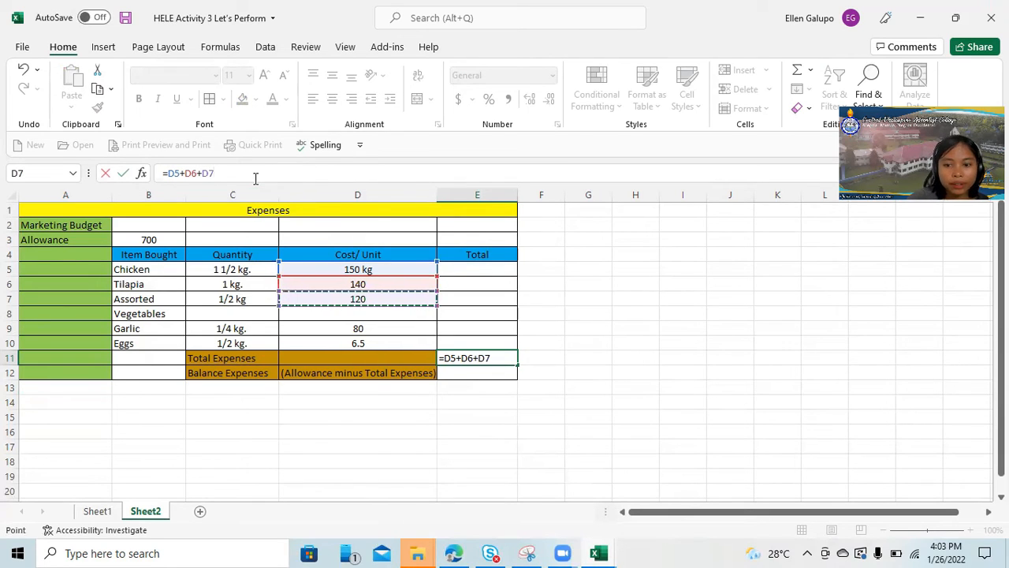
pyautogui.write('+')
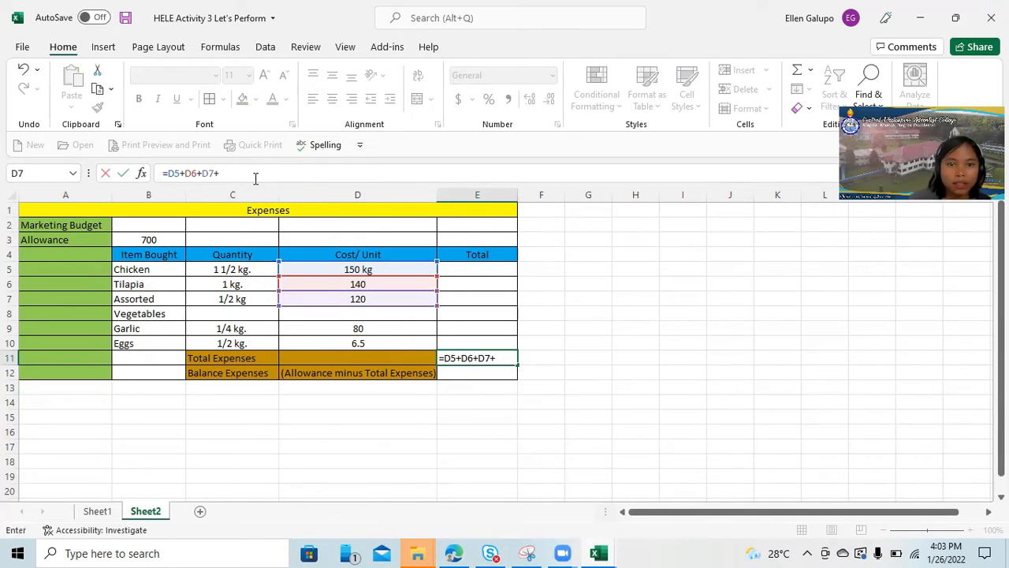
pyautogui.click(335, 330)
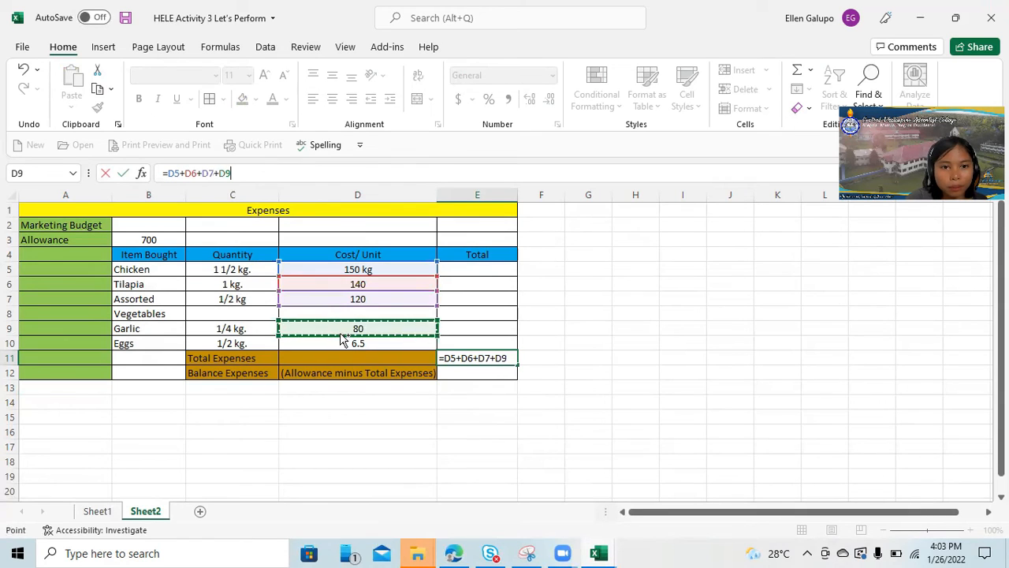
pyautogui.click(259, 174)
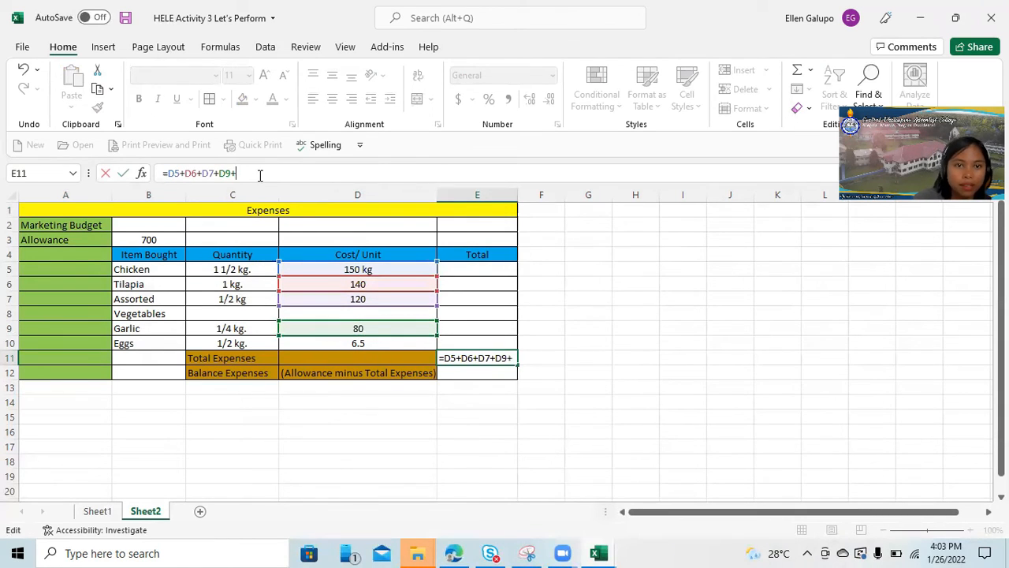
pyautogui.write('+')
pyautogui.click(372, 345)
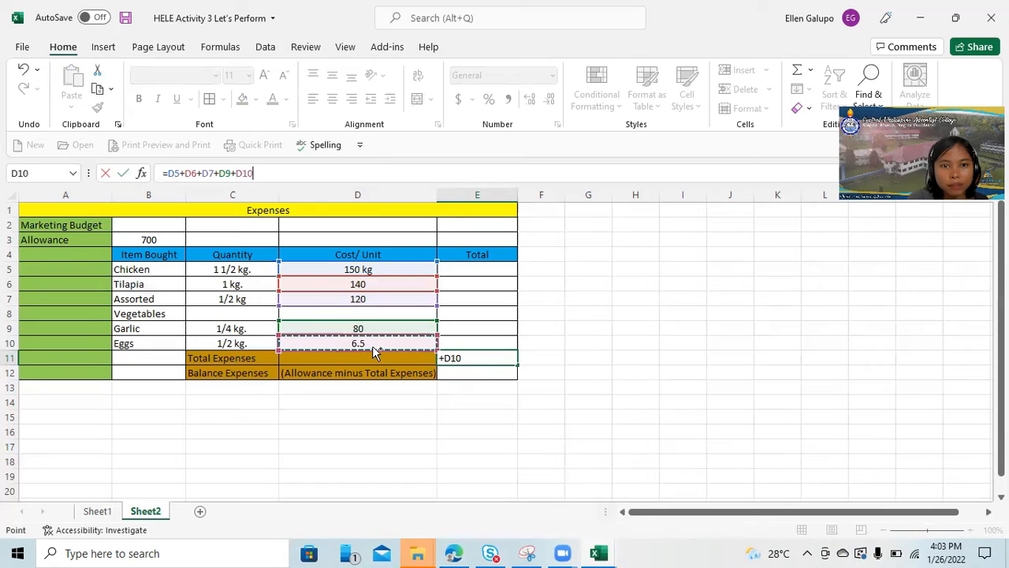
pyautogui.click(288, 177)
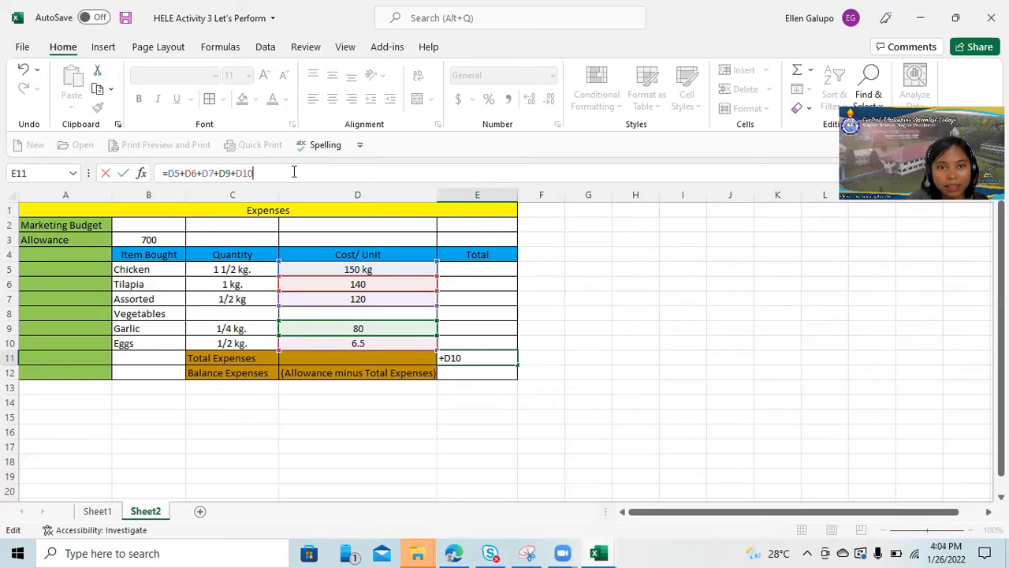
pyautogui.press('Return')
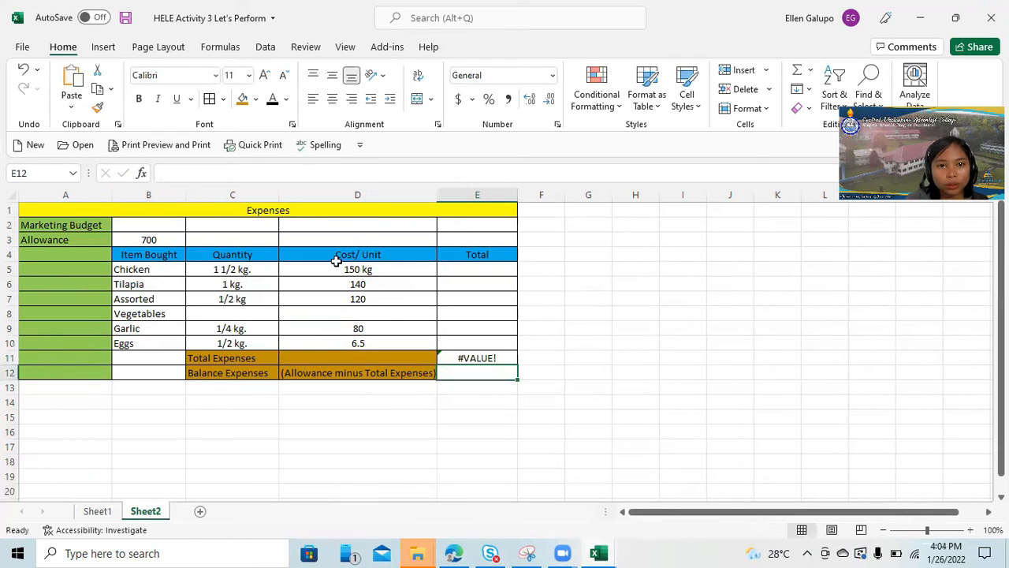
# Remove the kg unit from the Chicken cost in cell D5 so it contains only the number 150.
pyautogui.click(480, 355)
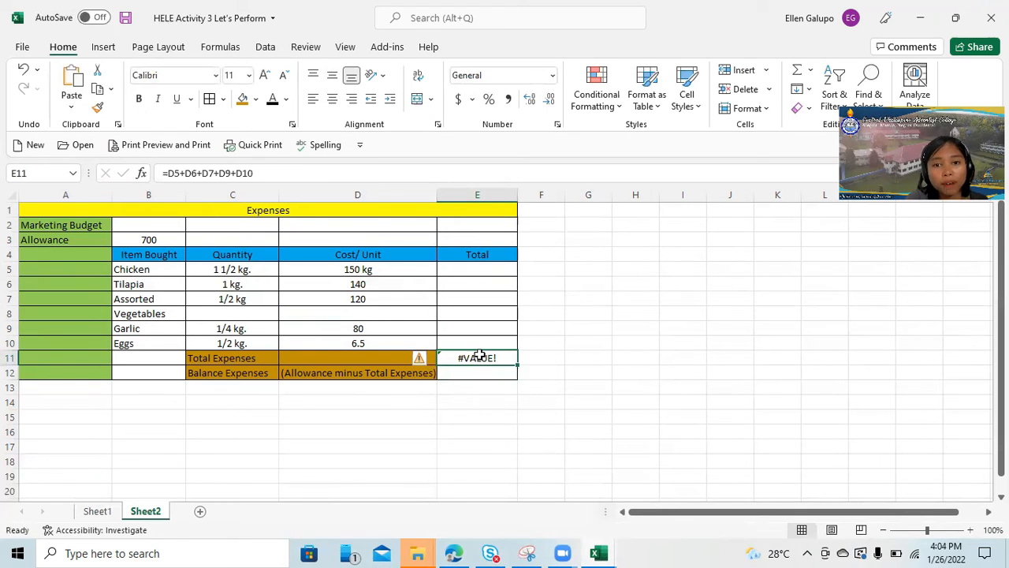
pyautogui.click(388, 268)
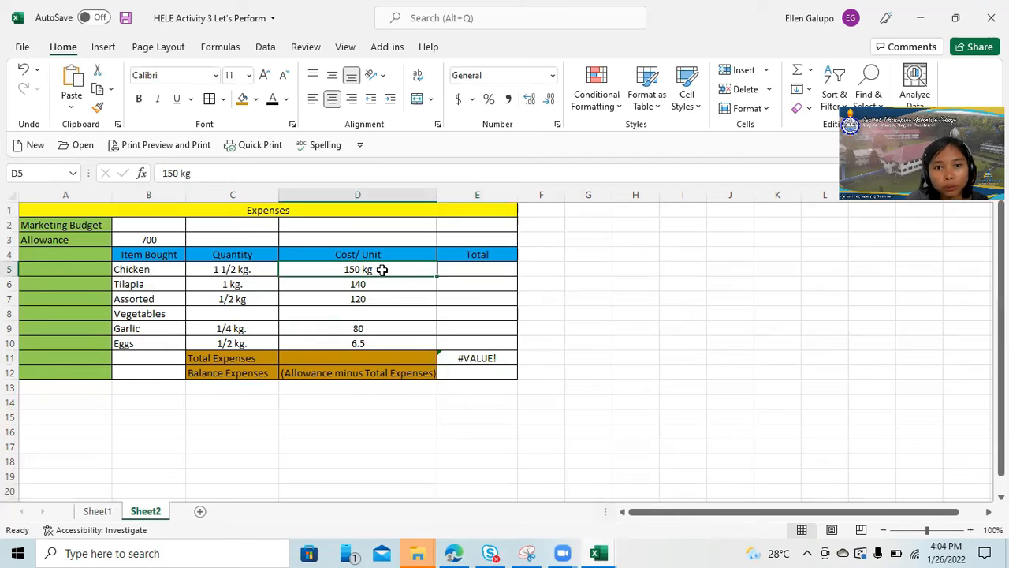
pyautogui.click(205, 172)
pyautogui.press('BackSpace')
pyautogui.press('BackSpace')
pyautogui.press('BackSpace')
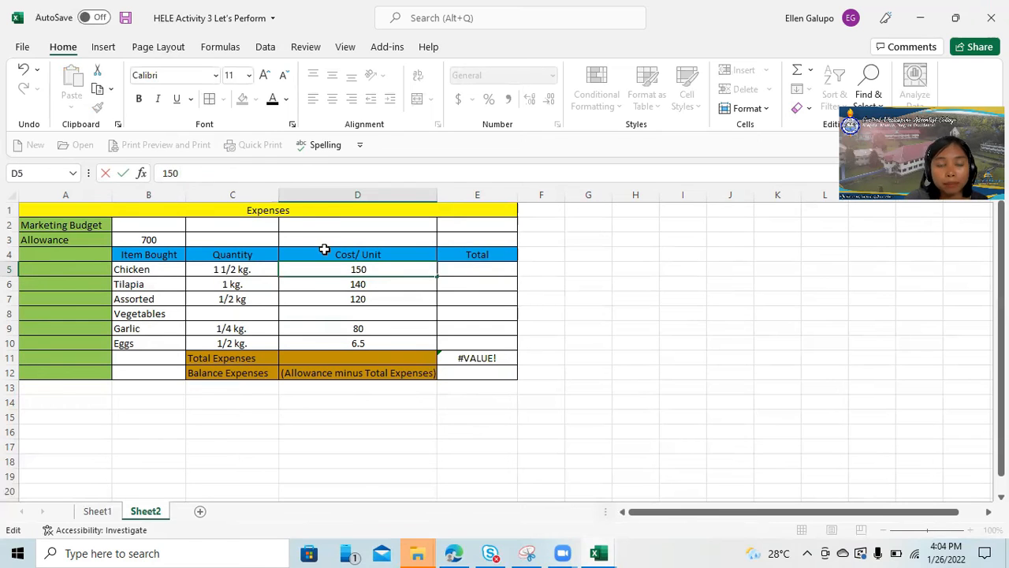
pyautogui.click(644, 355)
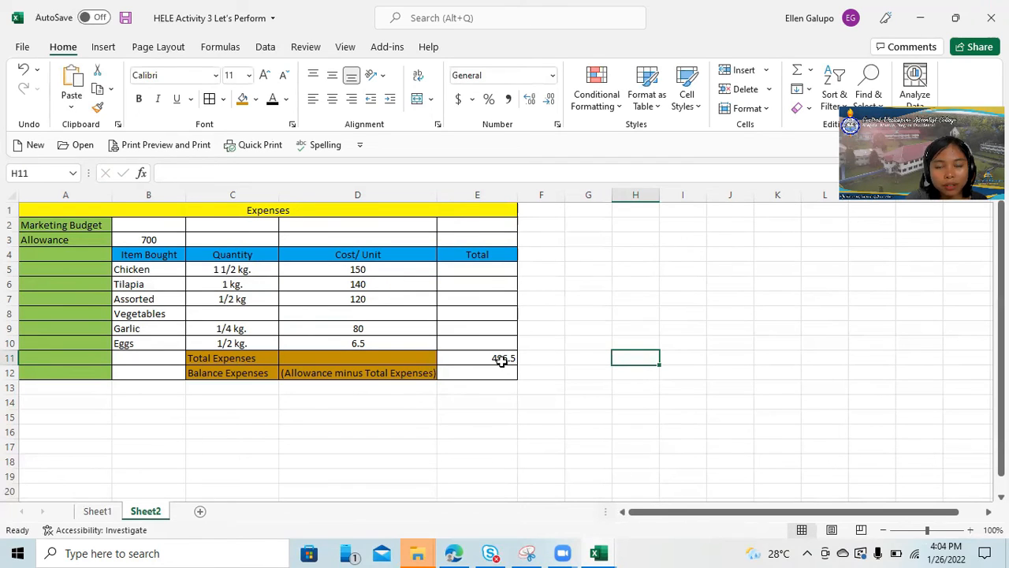
pyautogui.click(501, 359)
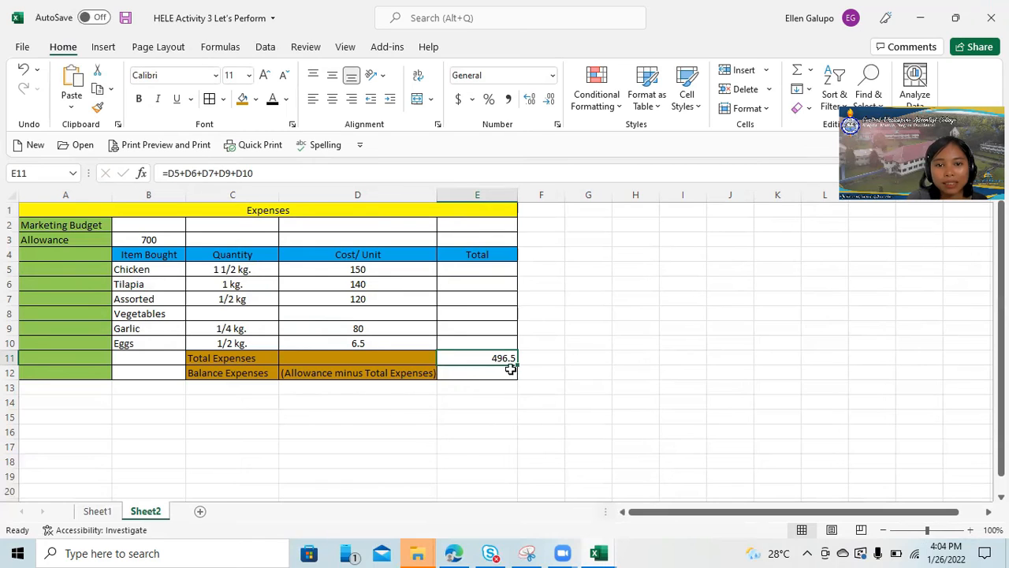
# Check the assignment page in the browser and, back in the Excel workbook, calculate the balance expenses in cell E12 with =B3-E11.
pyautogui.click(454, 551)
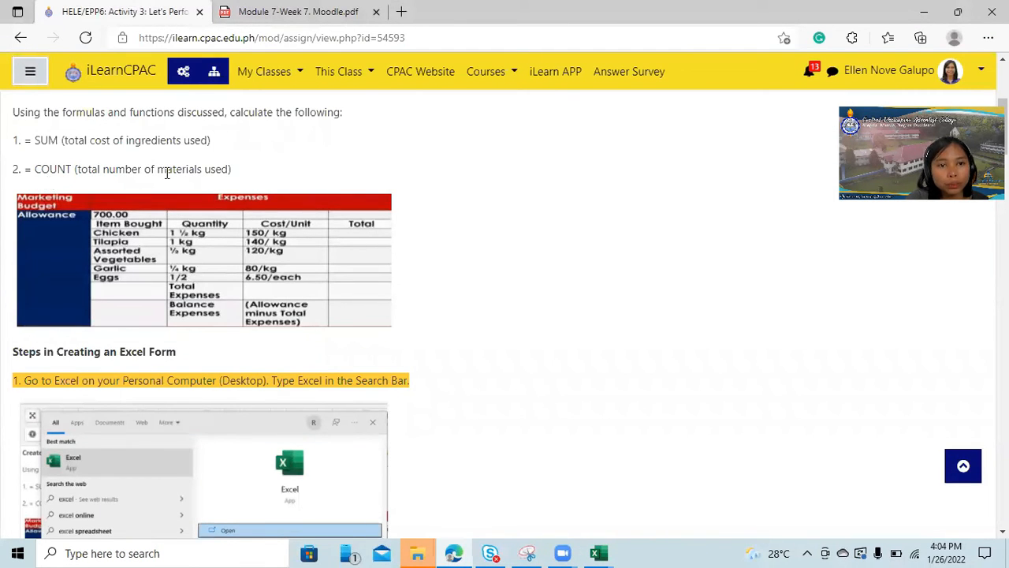
pyautogui.scroll(-1, 167, 309)
pyautogui.scroll(3, 168, 309)
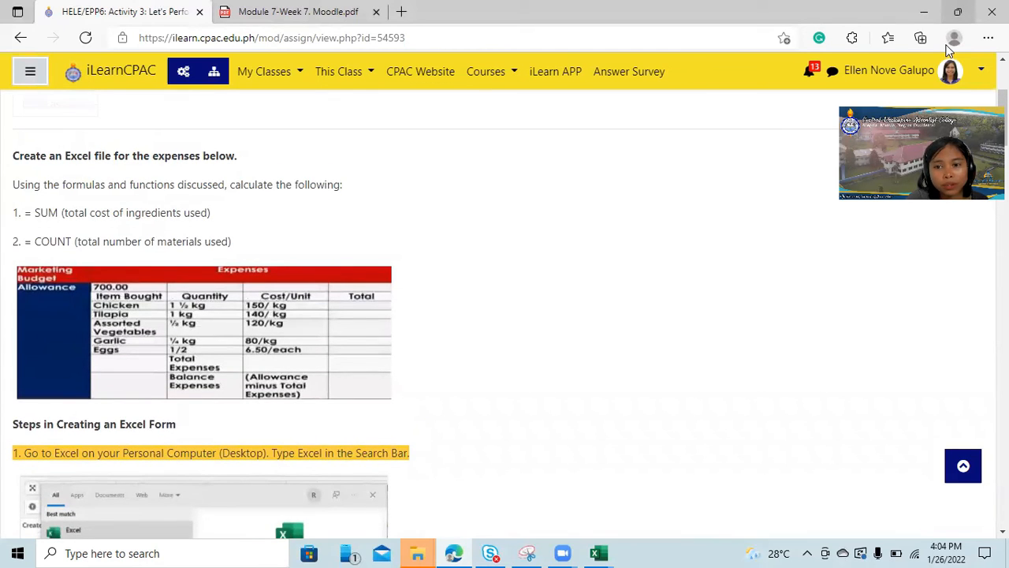
pyautogui.click(591, 552)
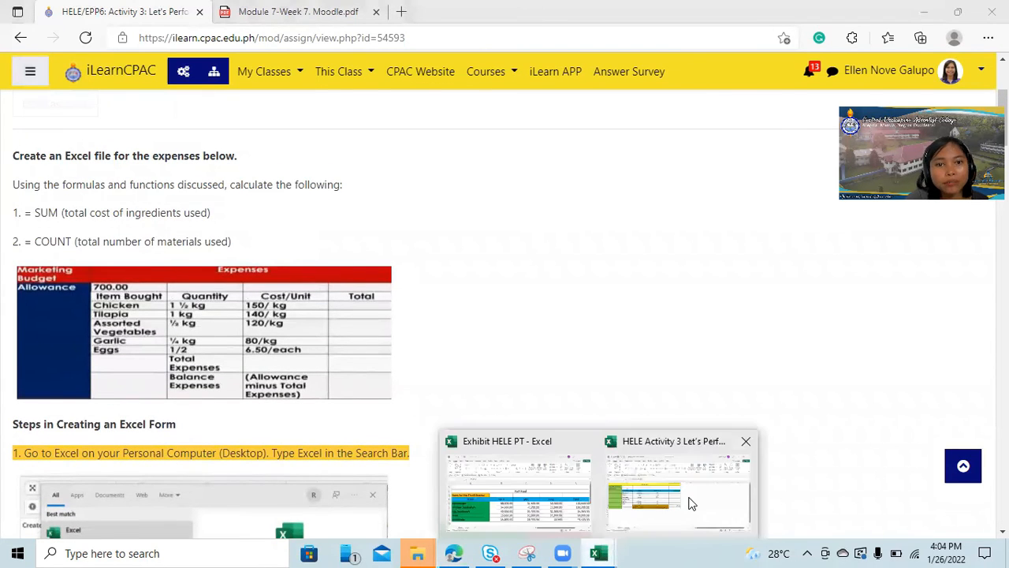
pyautogui.click(690, 502)
pyautogui.click(505, 369)
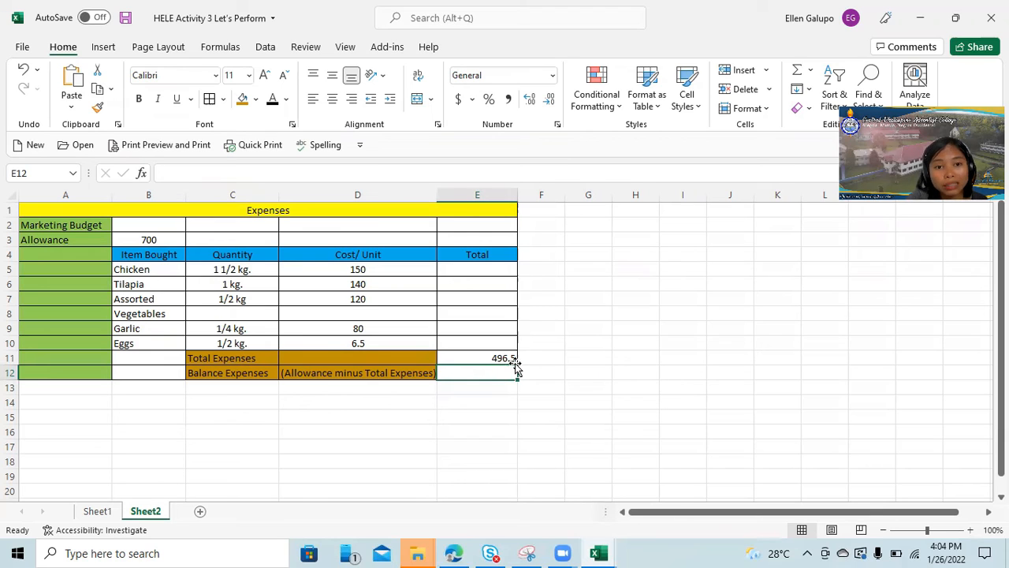
pyautogui.click(245, 172)
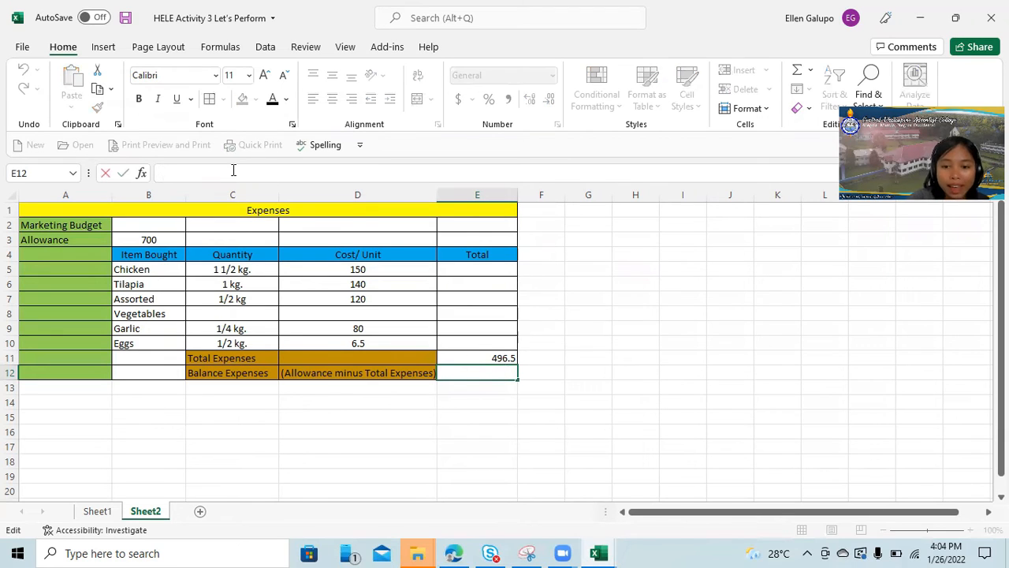
pyautogui.write('=')
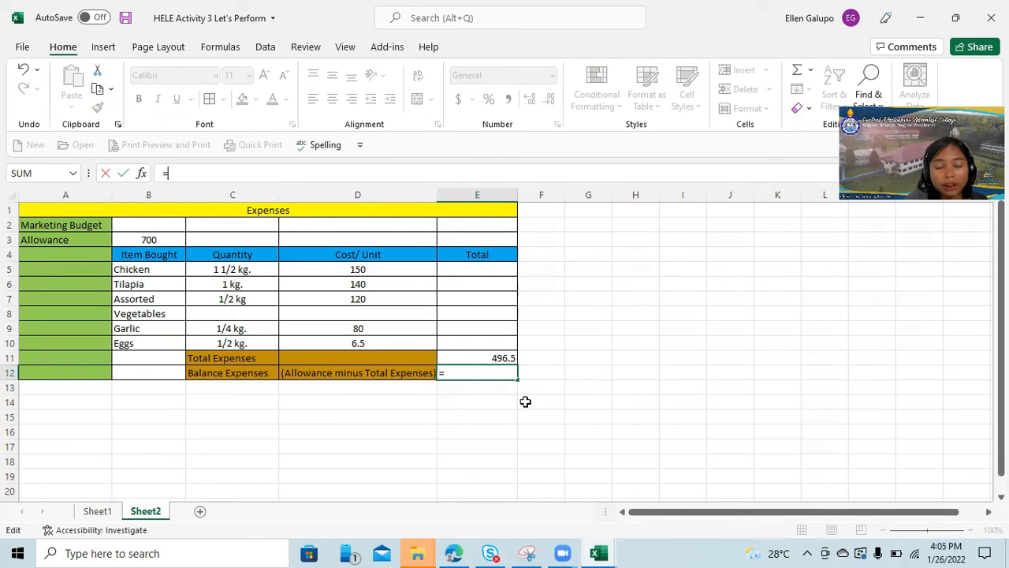
pyautogui.click(148, 239)
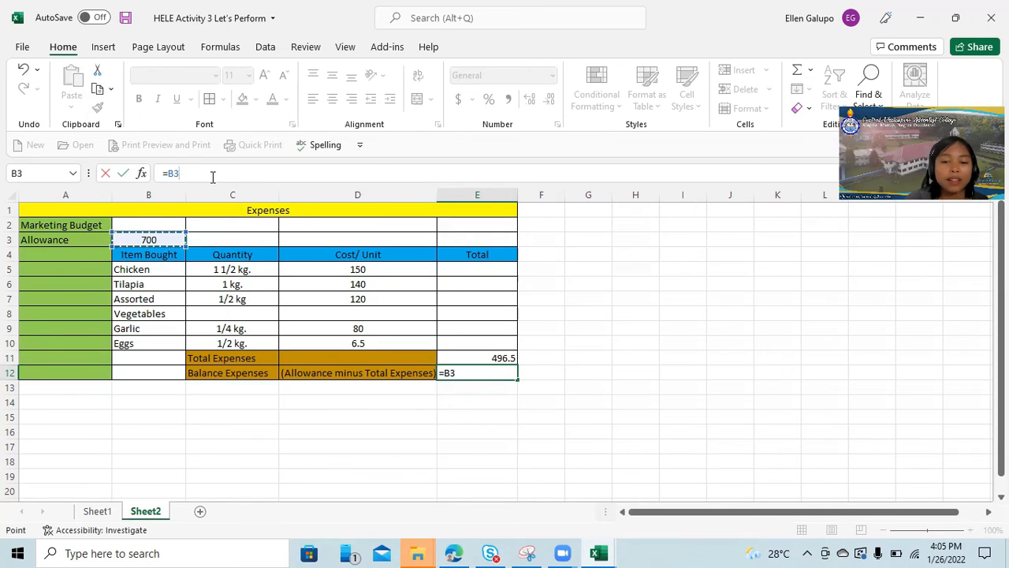
pyautogui.write('-')
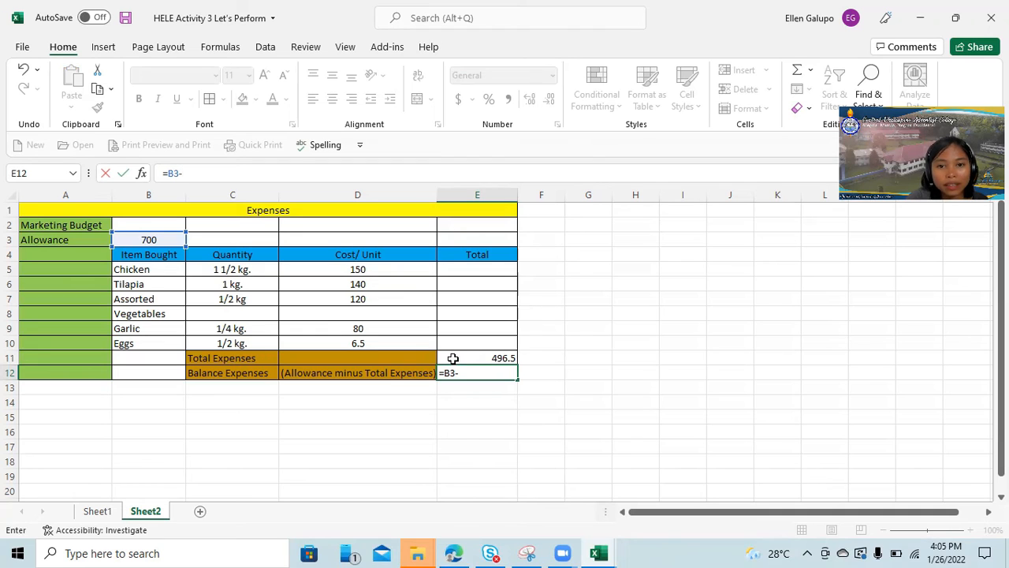
pyautogui.click(495, 358)
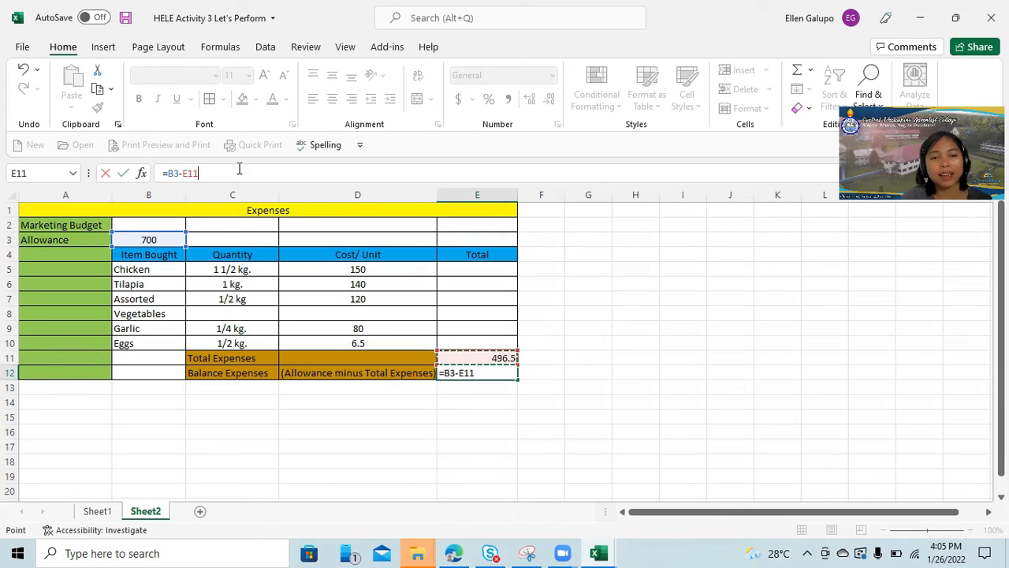
pyautogui.press('Return')
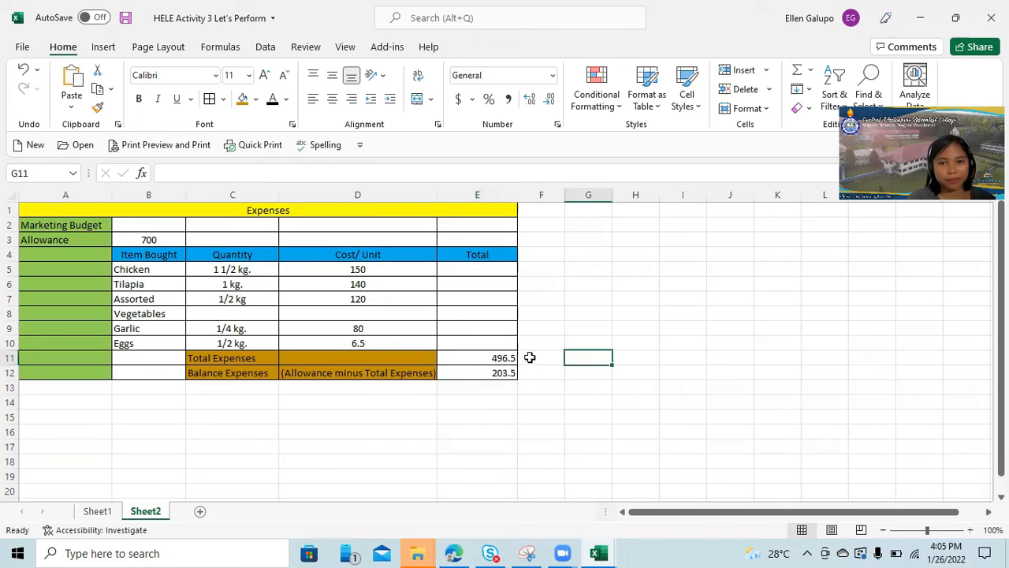
# Review the cells of the Total column and the formulas for the total and balance expenses.
pyautogui.click(488, 341)
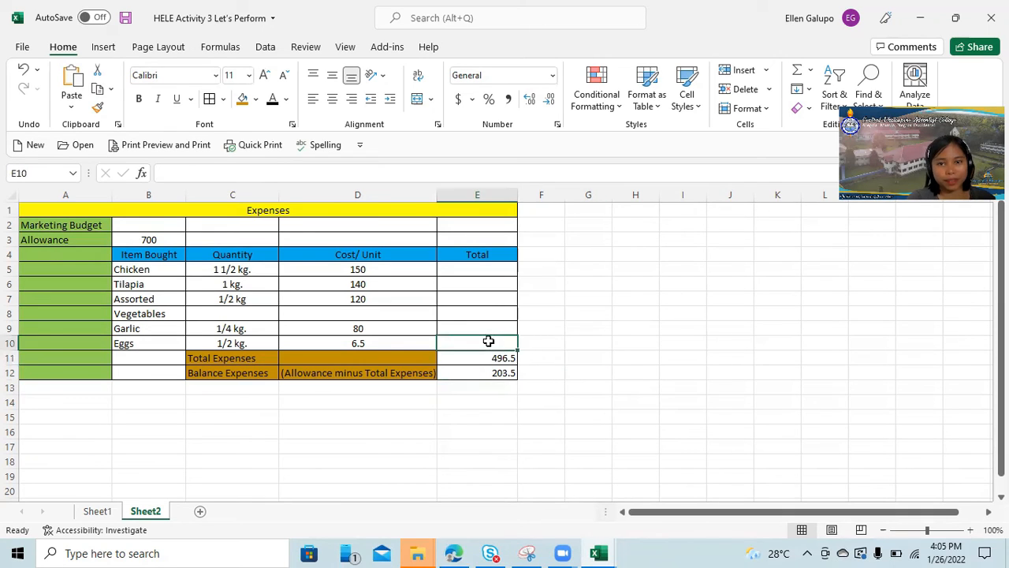
pyautogui.click(492, 273)
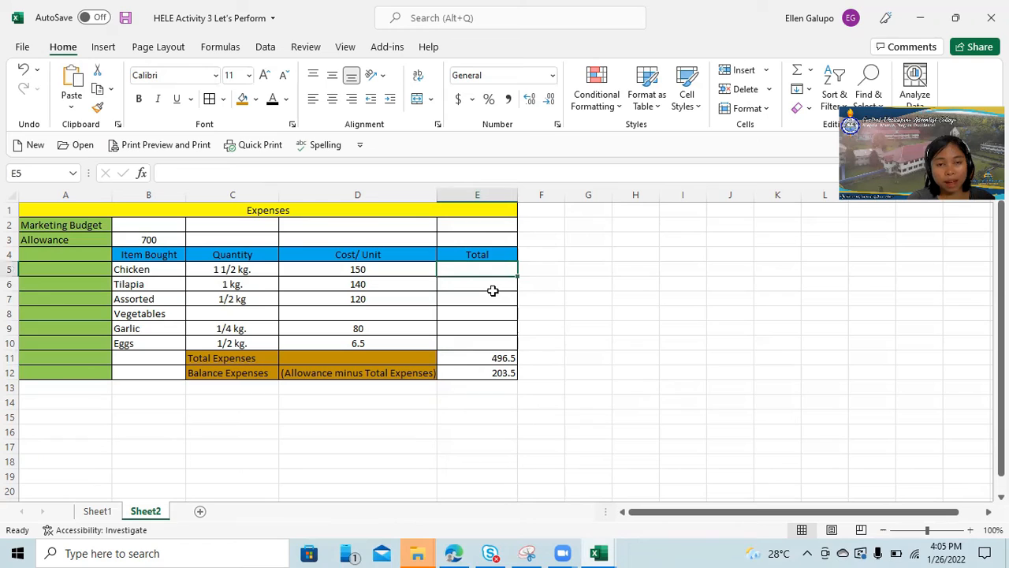
pyautogui.click(492, 297)
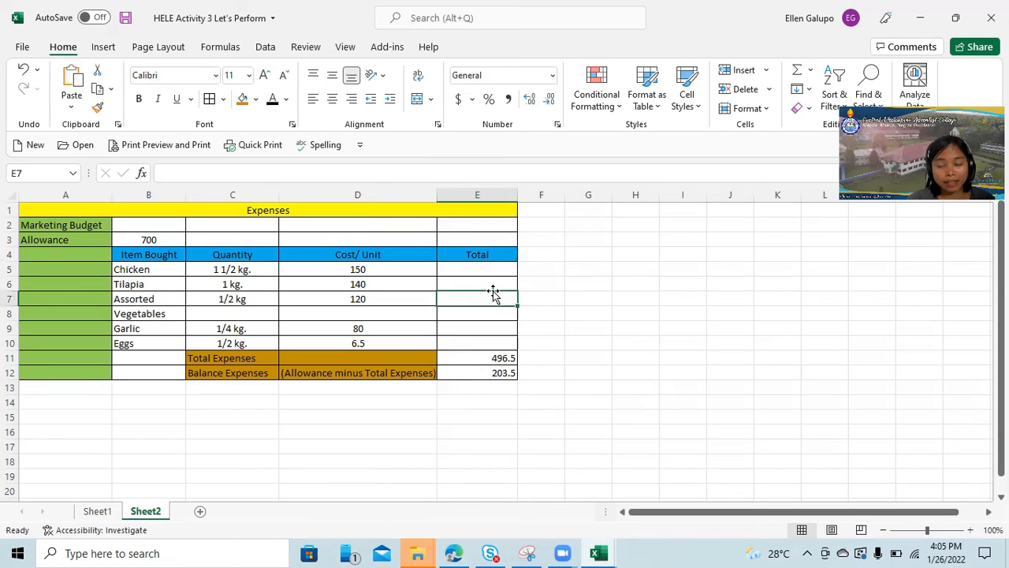
pyautogui.click(506, 360)
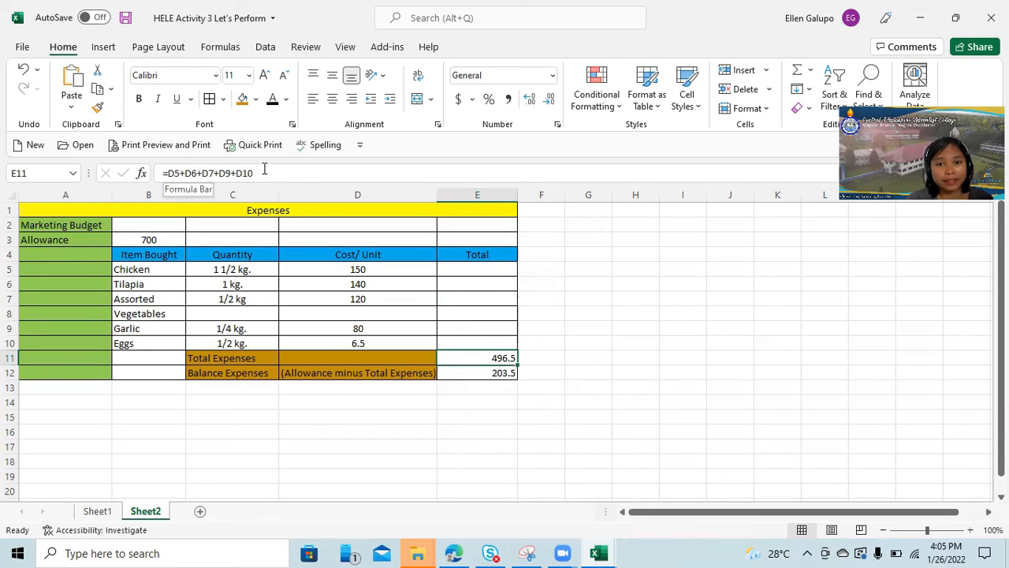
pyautogui.click(501, 375)
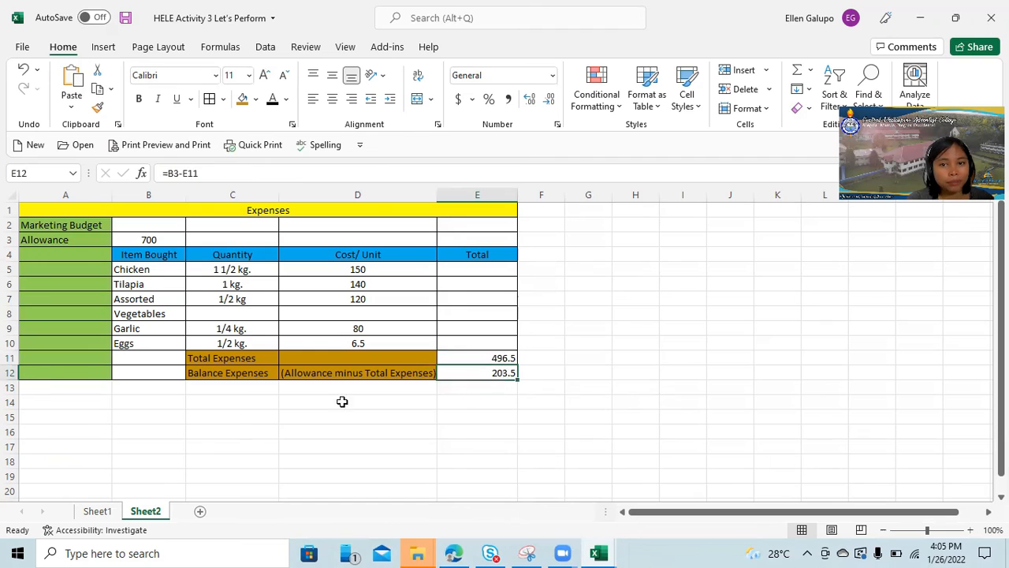
pyautogui.click(658, 338)
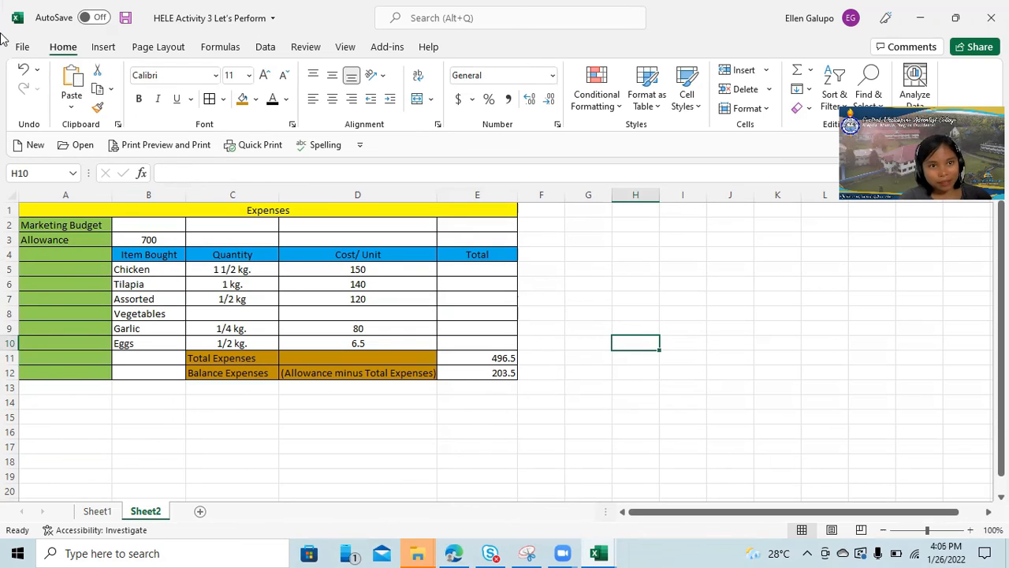
# Save and close the HELE Activity 3 Let's Perform workbook, and switch to the assignment page in the browser.
pyautogui.click(22, 47)
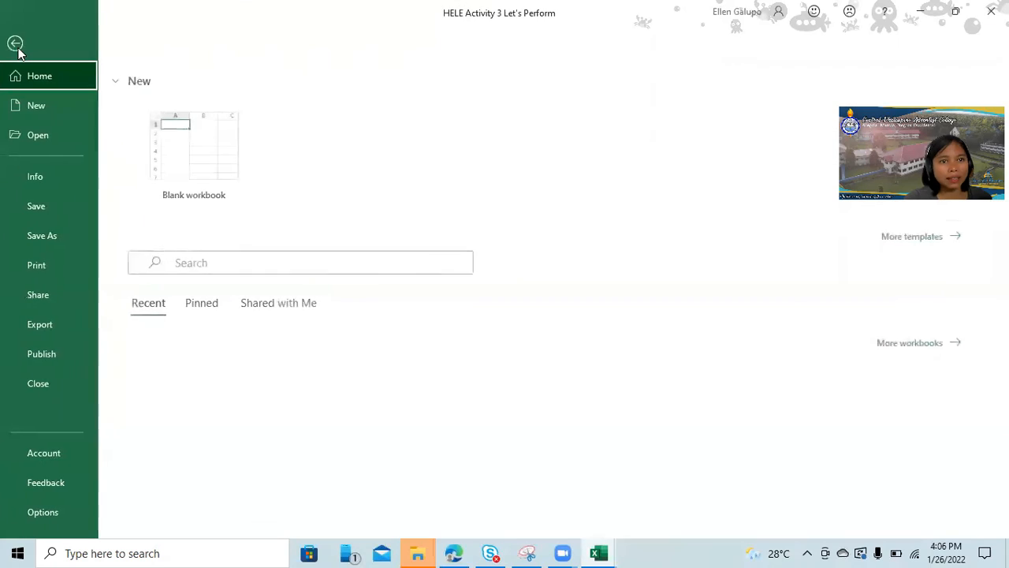
pyautogui.click(44, 207)
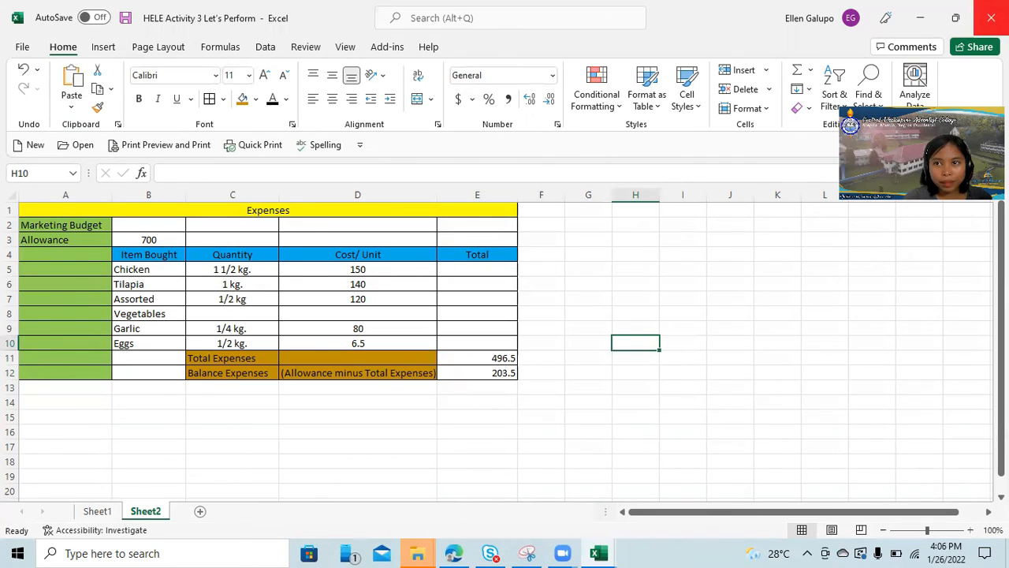
pyautogui.click(991, 18)
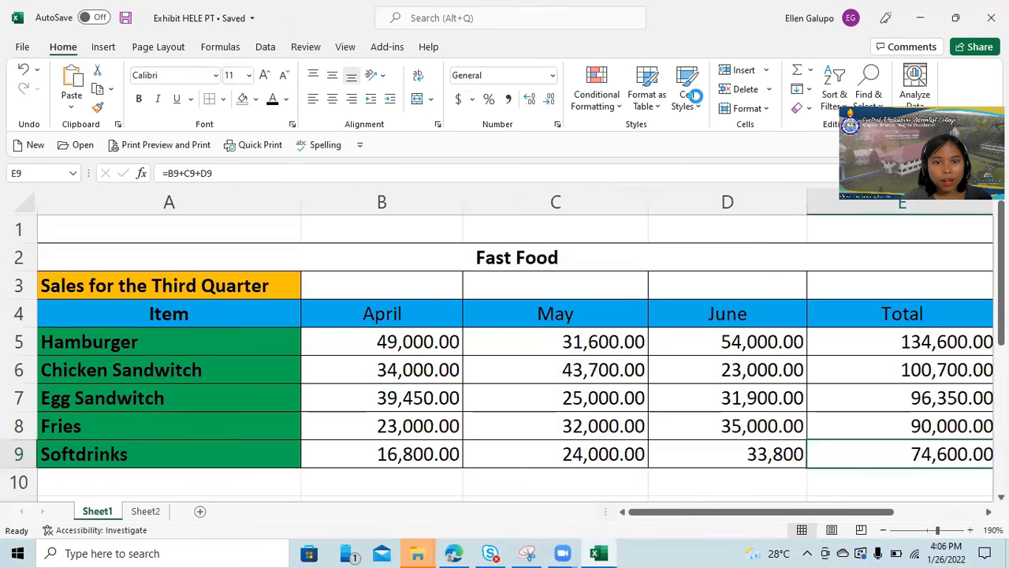
pyautogui.click(920, 18)
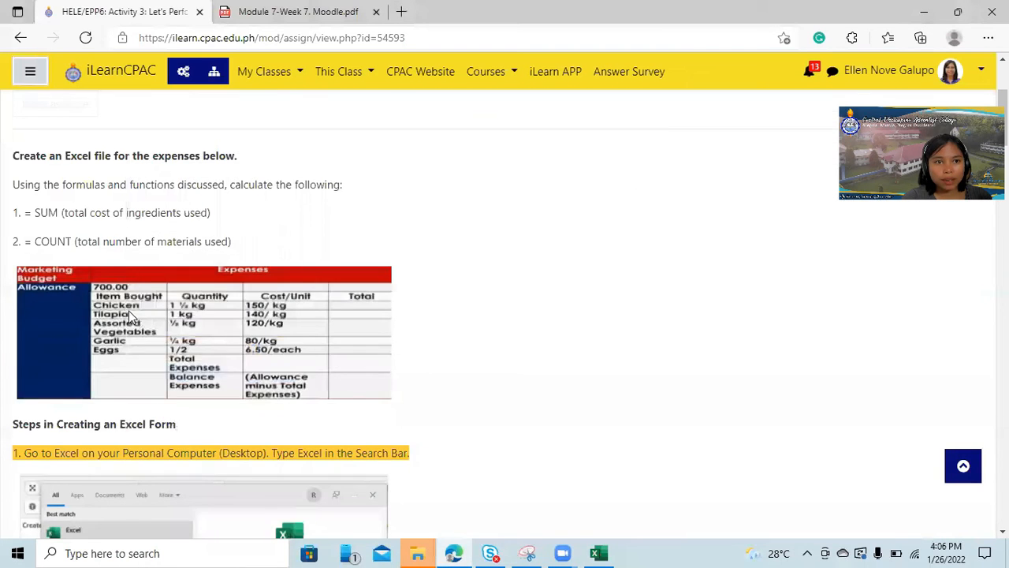
# Switch the course role to Student to view the assignment as a learner.
pyautogui.scroll(-5, 660, 124)
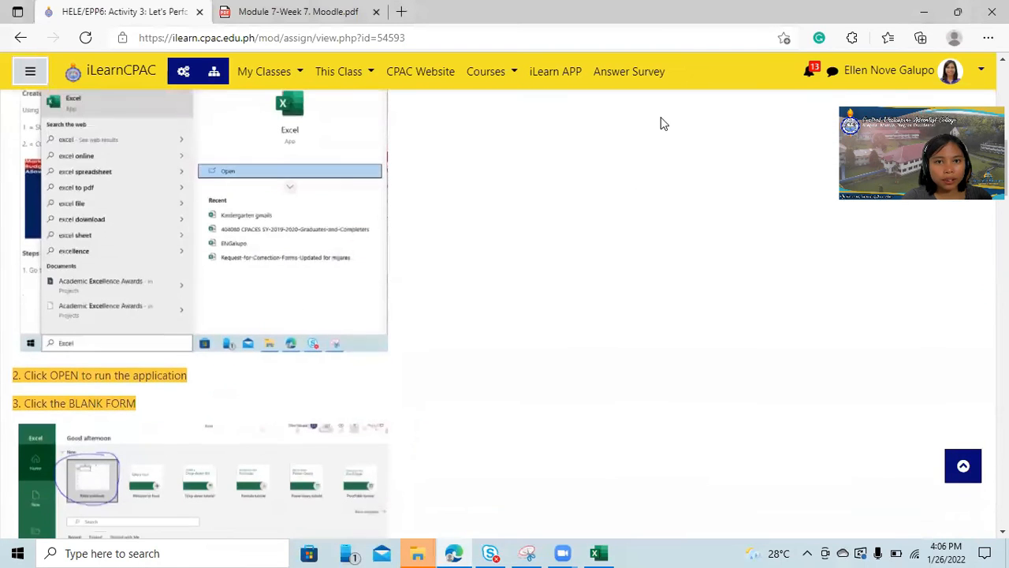
pyautogui.click(980, 73)
pyautogui.click(904, 266)
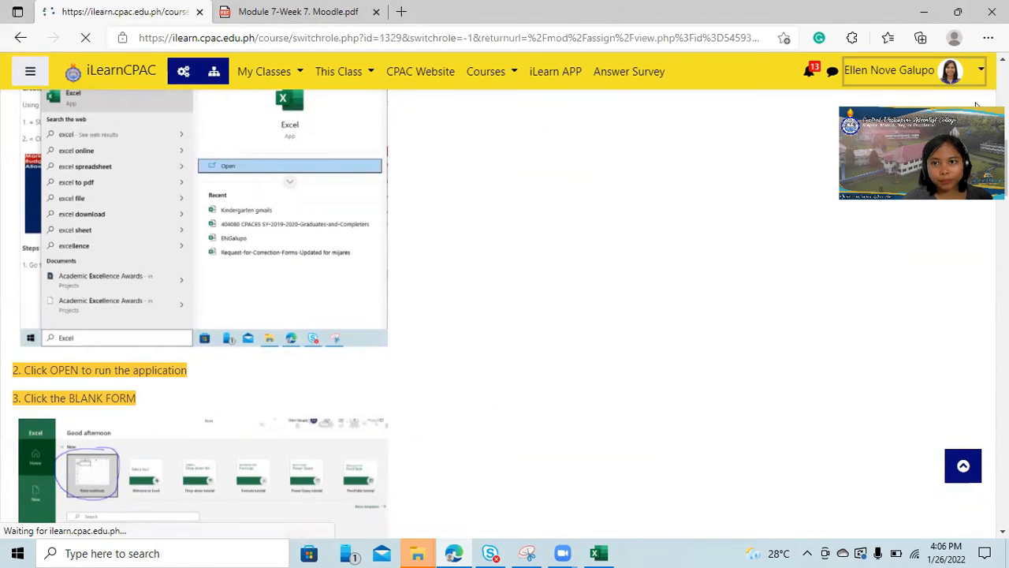
pyautogui.click(45, 419)
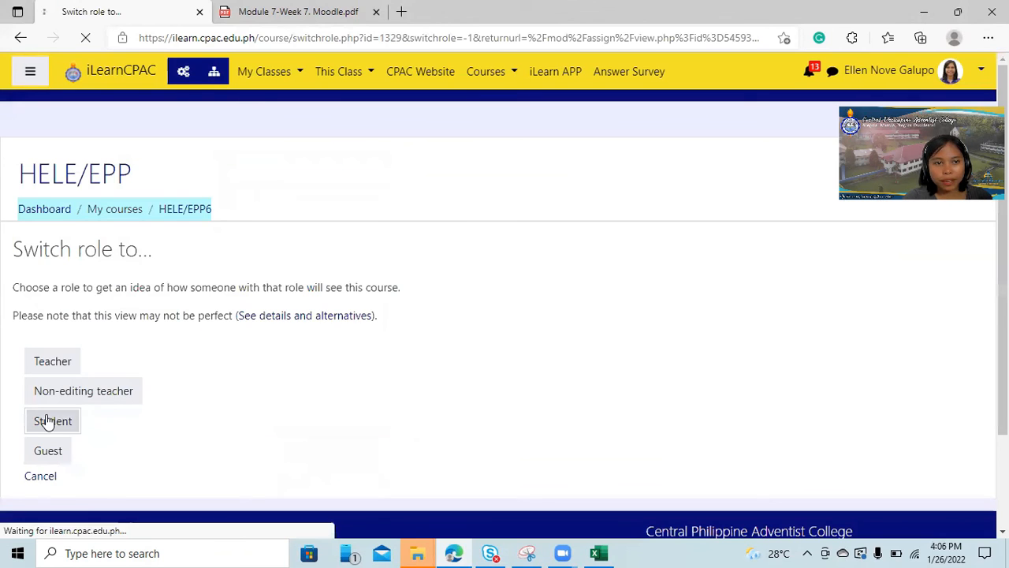
# Start a new submission for the Activity 3 assignment.
pyautogui.scroll(-15, 318, 297)
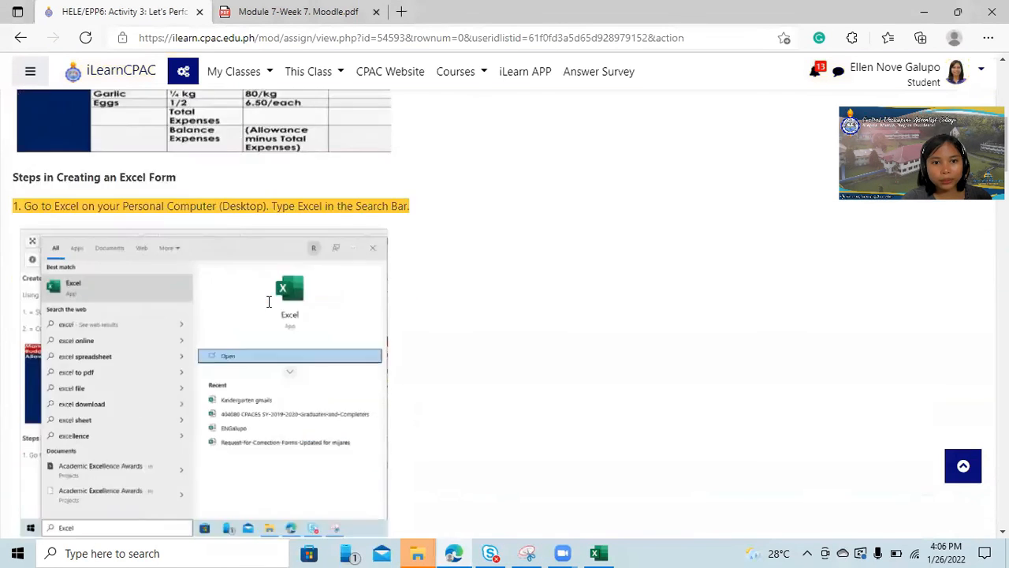
pyautogui.scroll(-15, 272, 296)
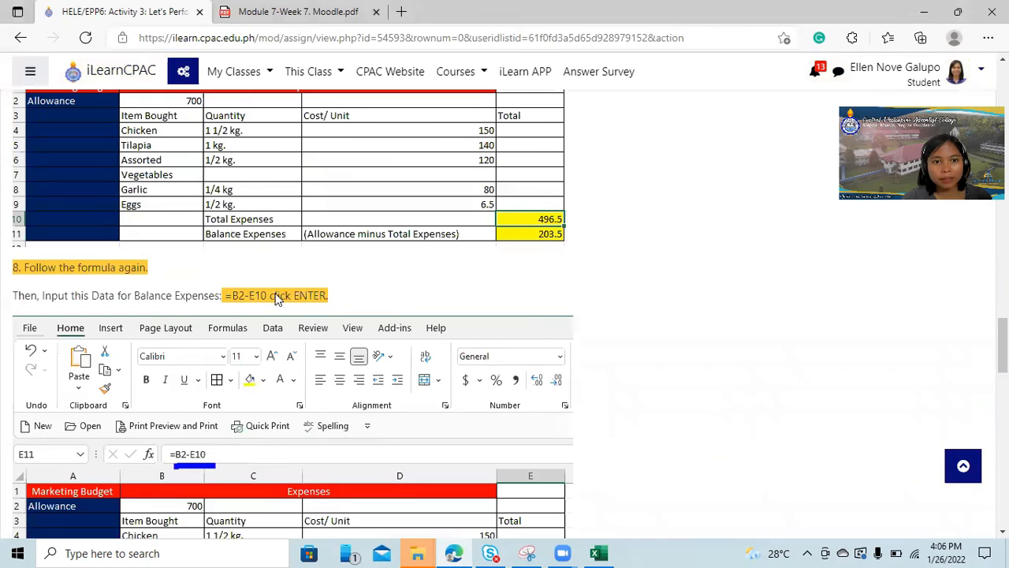
pyautogui.scroll(-10, 282, 288)
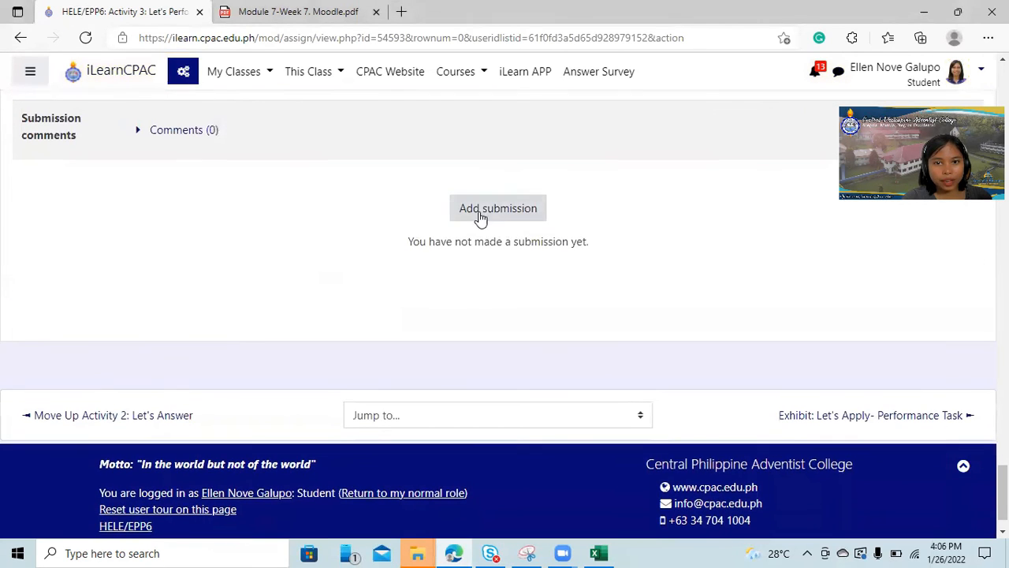
pyautogui.click(488, 209)
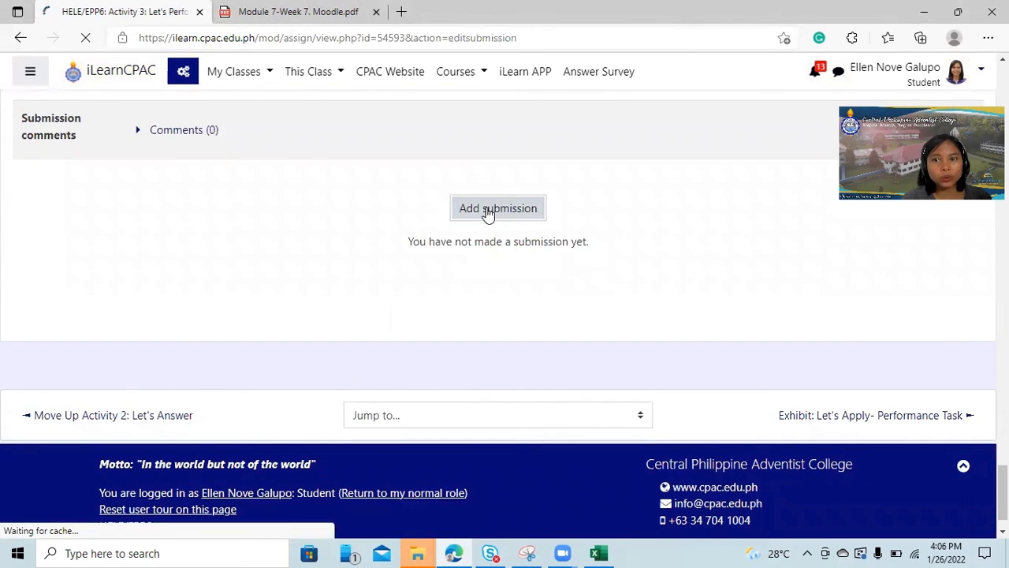
# Locate the Online text box in the submission form and place the cursor in it.
pyautogui.scroll(-20, 276, 298)
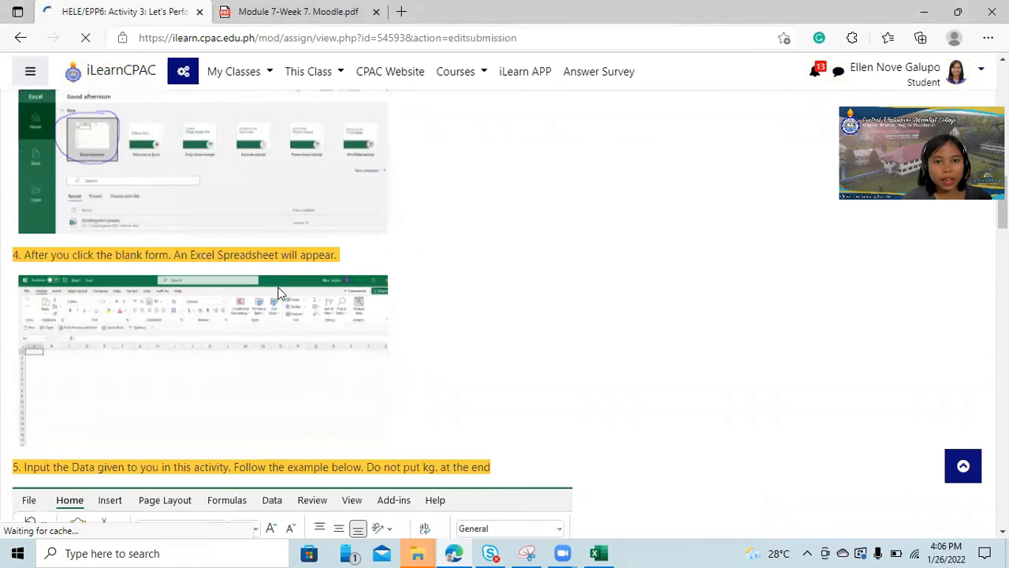
pyautogui.scroll(-20, 285, 274)
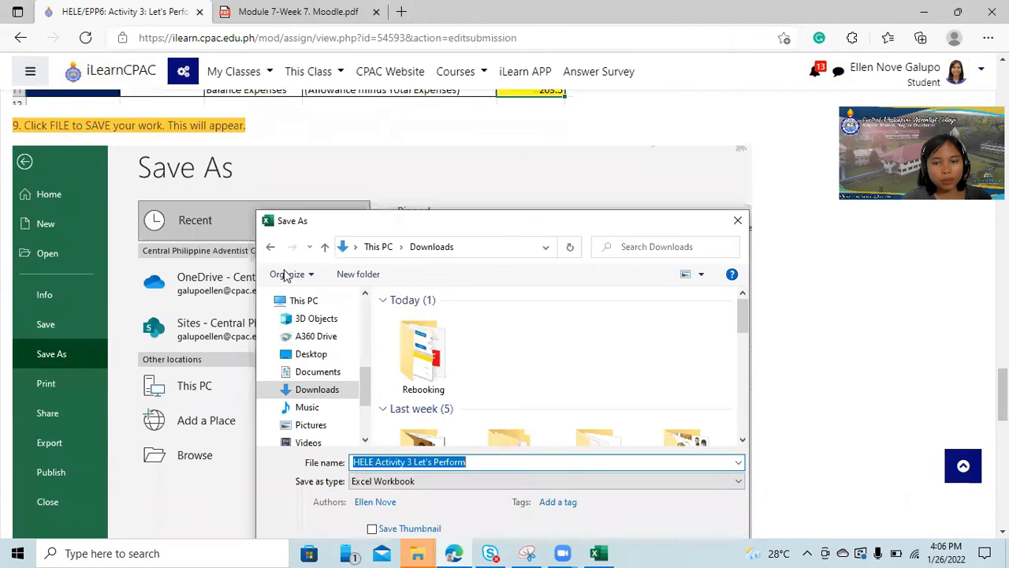
pyautogui.scroll(3, 288, 275)
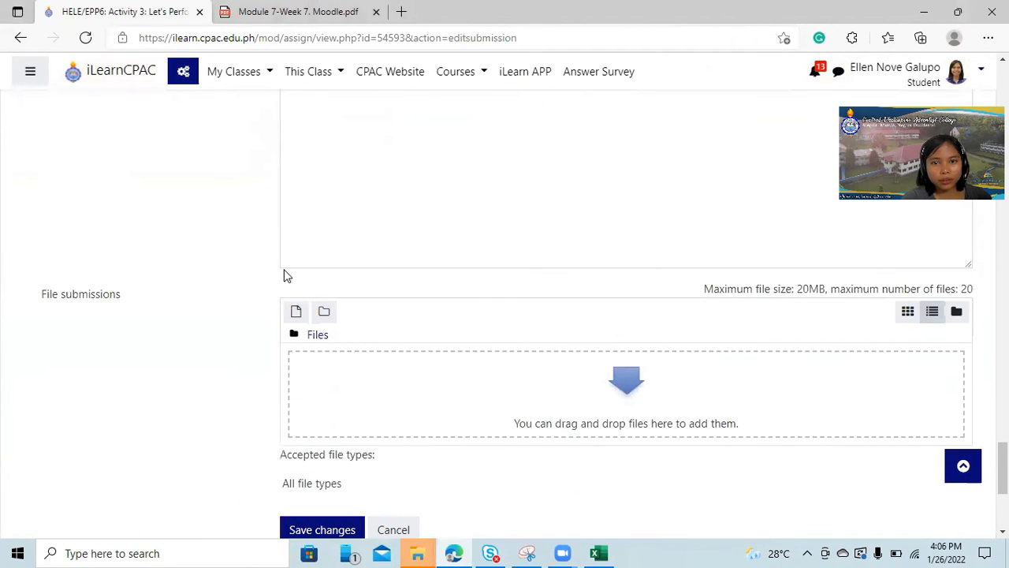
pyautogui.scroll(2, 287, 268)
pyautogui.scroll(-1, 288, 265)
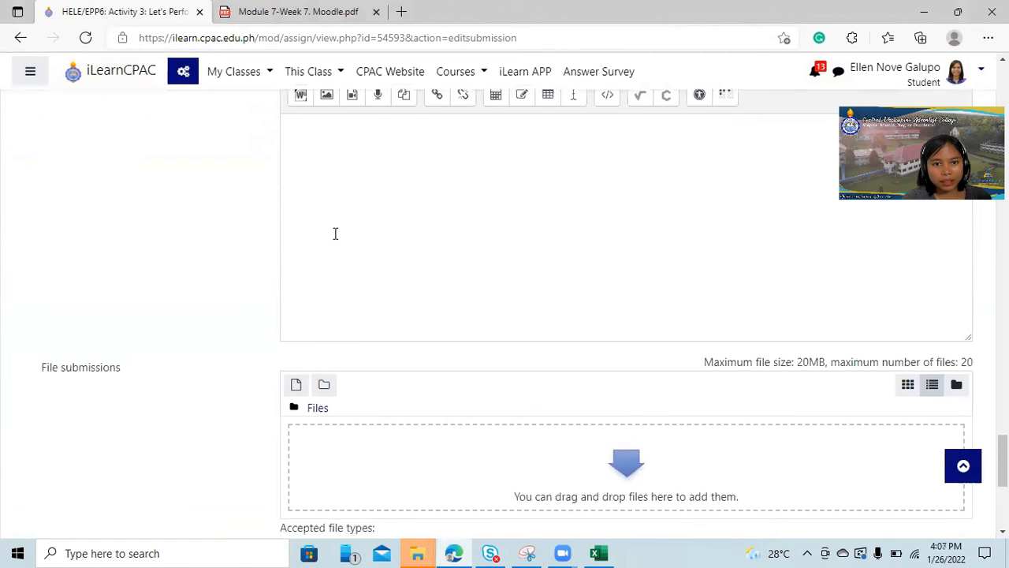
pyautogui.scroll(1, 342, 281)
pyautogui.click(320, 200)
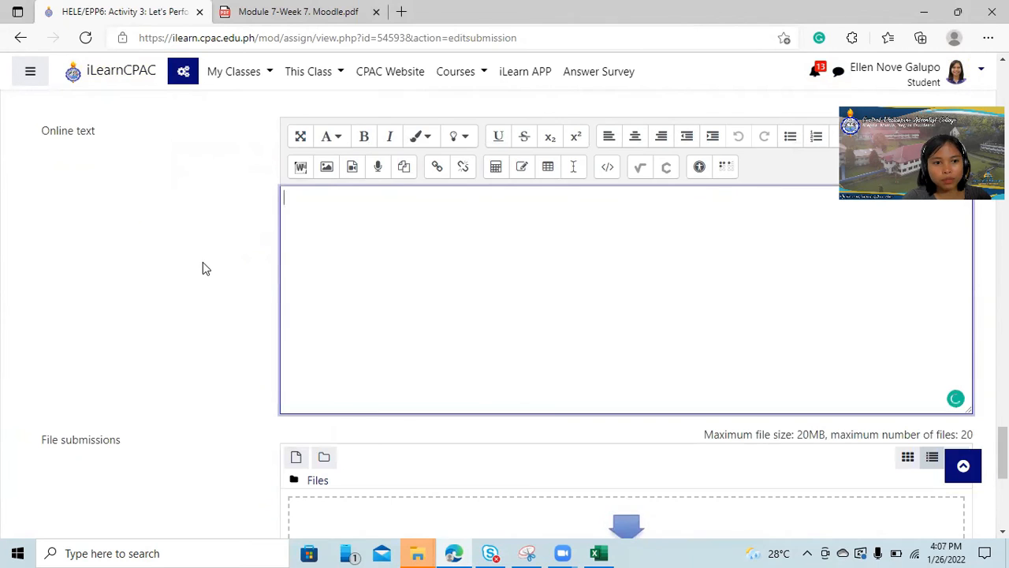
# Open the file picker for the File submissions area and browse the computer for a file to upload.
pyautogui.scroll(-1, 202, 264)
pyautogui.scroll(-2, 499, 262)
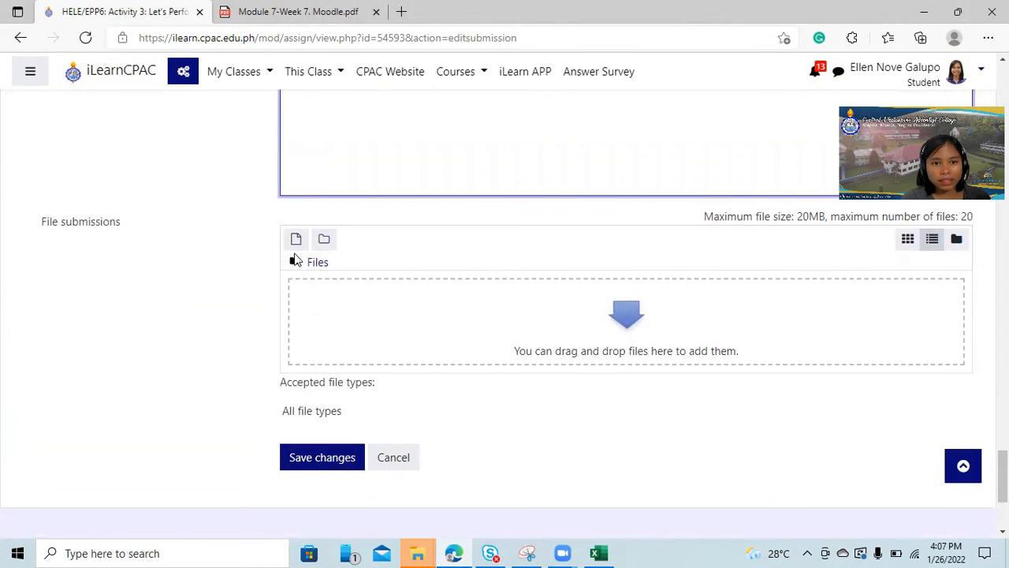
pyautogui.click(318, 265)
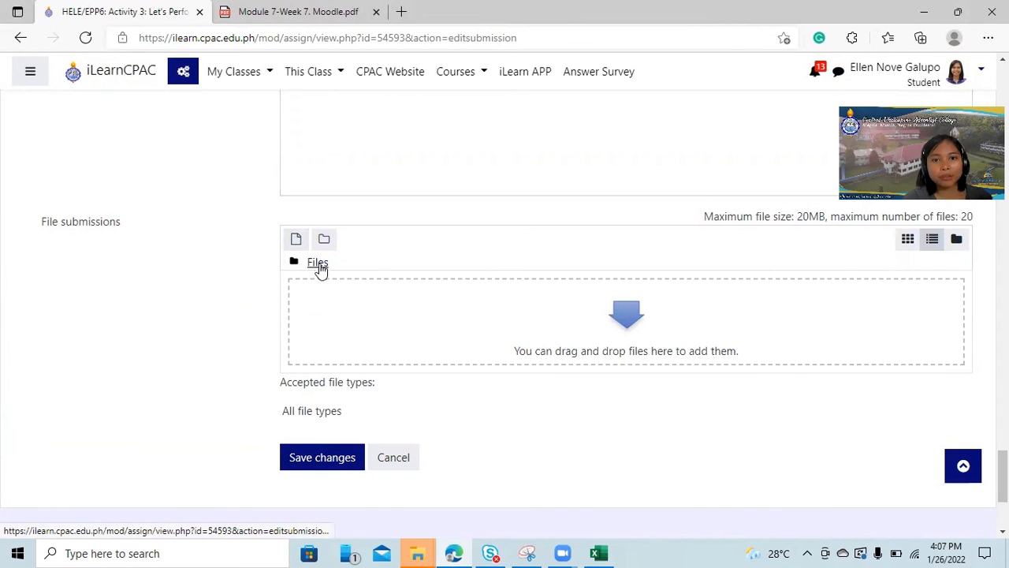
pyautogui.click(320, 268)
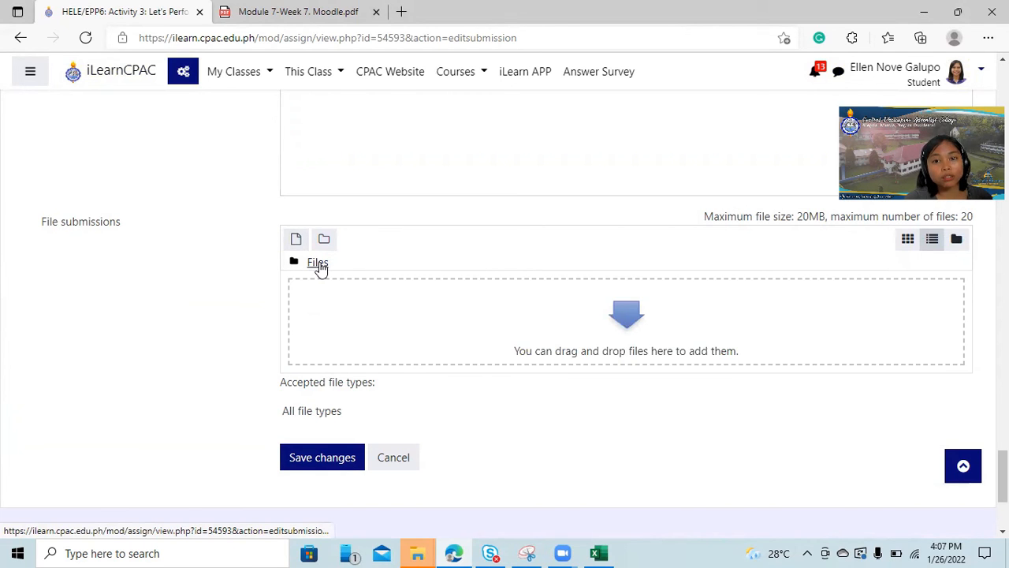
pyautogui.click(631, 351)
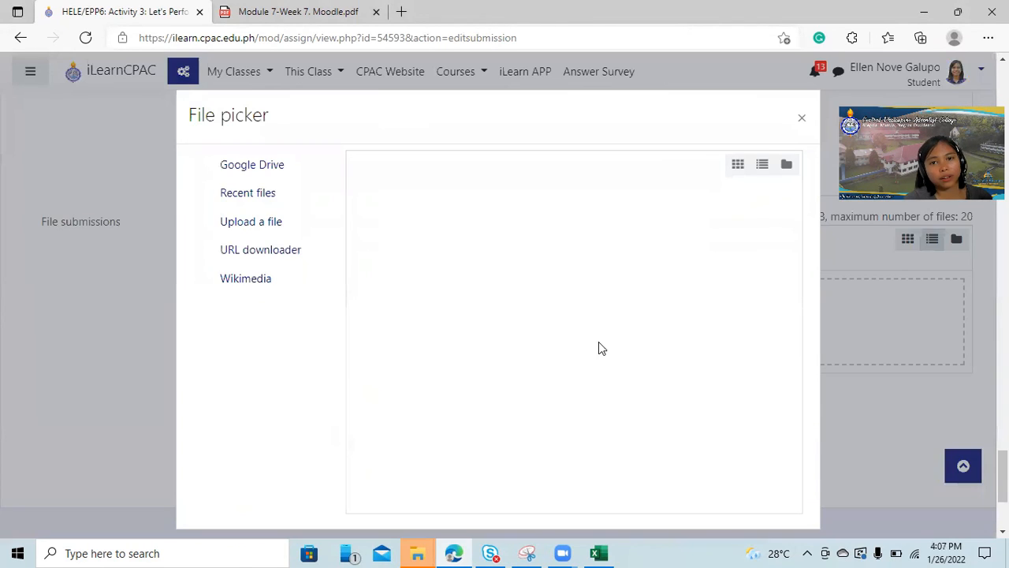
pyautogui.click(393, 244)
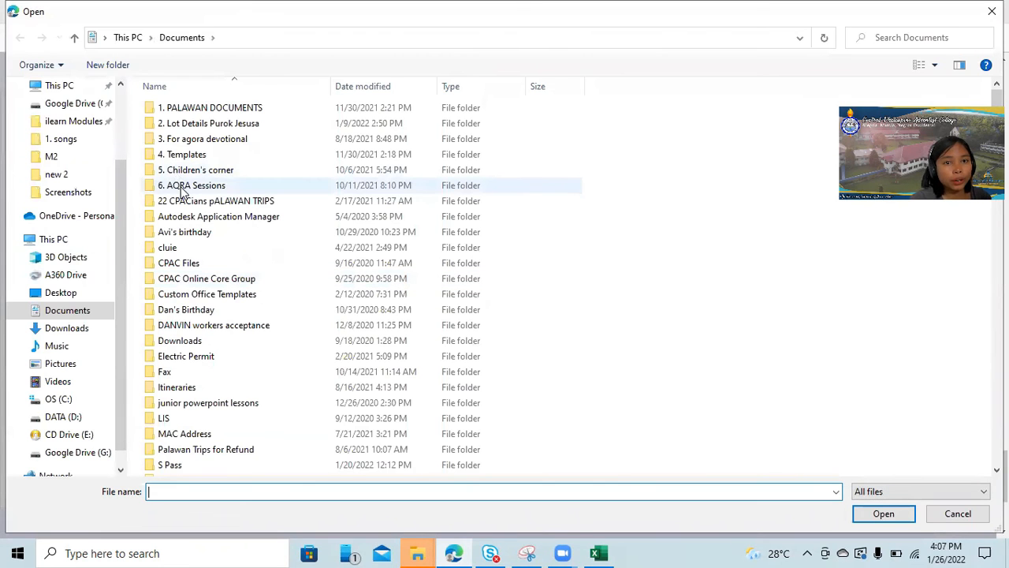
# Choose the Exhibit HELE PT workbook from the Documents folder as the attachment, and close the file picker without uploading it.
pyautogui.scroll(-4, 306, 383)
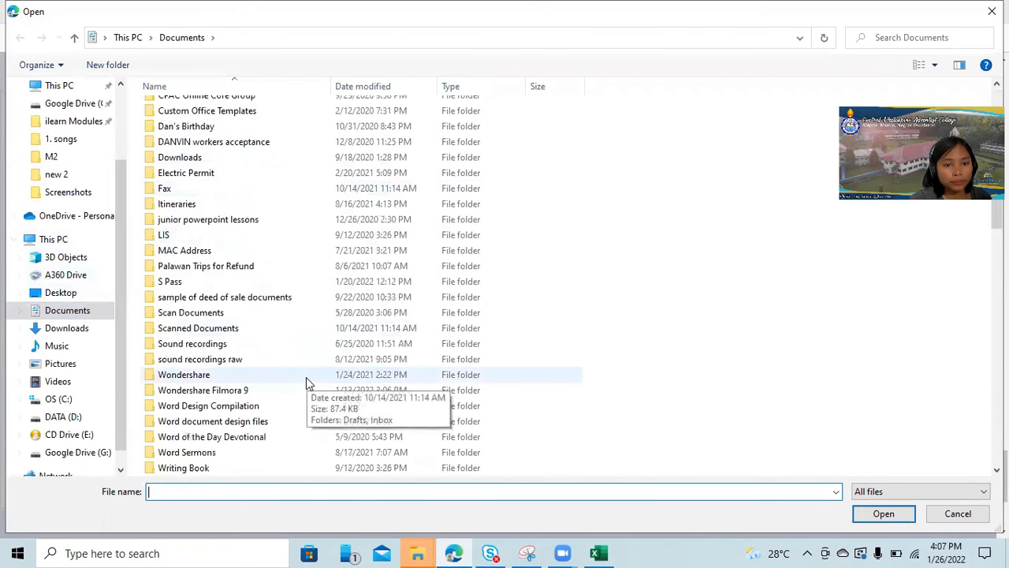
pyautogui.scroll(-6, 307, 384)
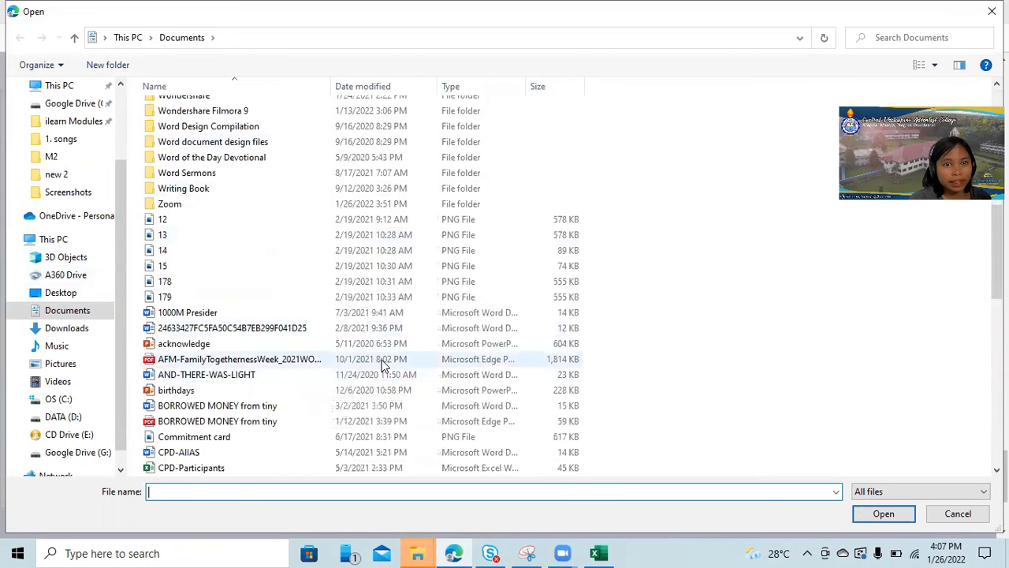
pyautogui.scroll(-4, 384, 365)
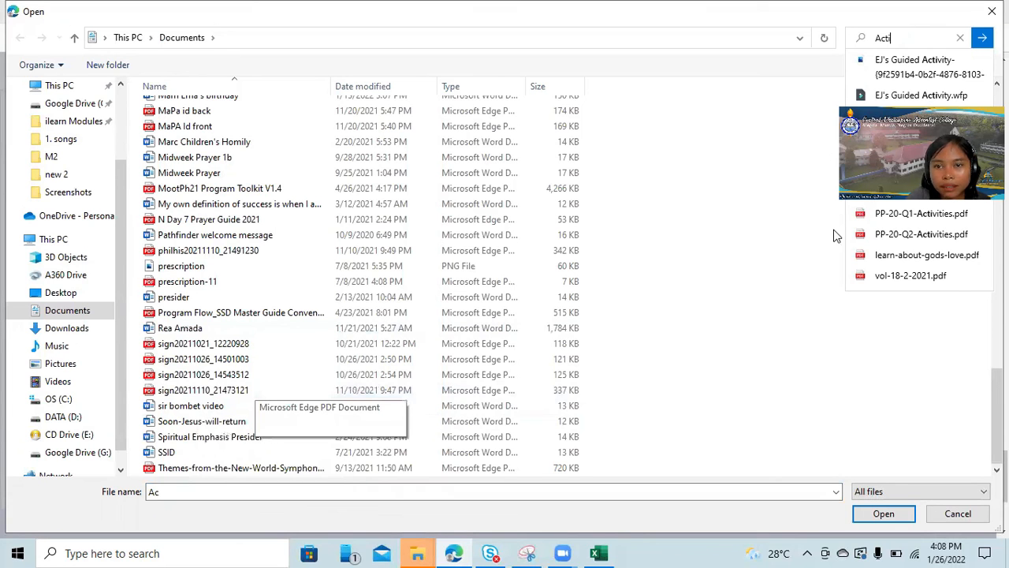
pyautogui.scroll(6, 292, 347)
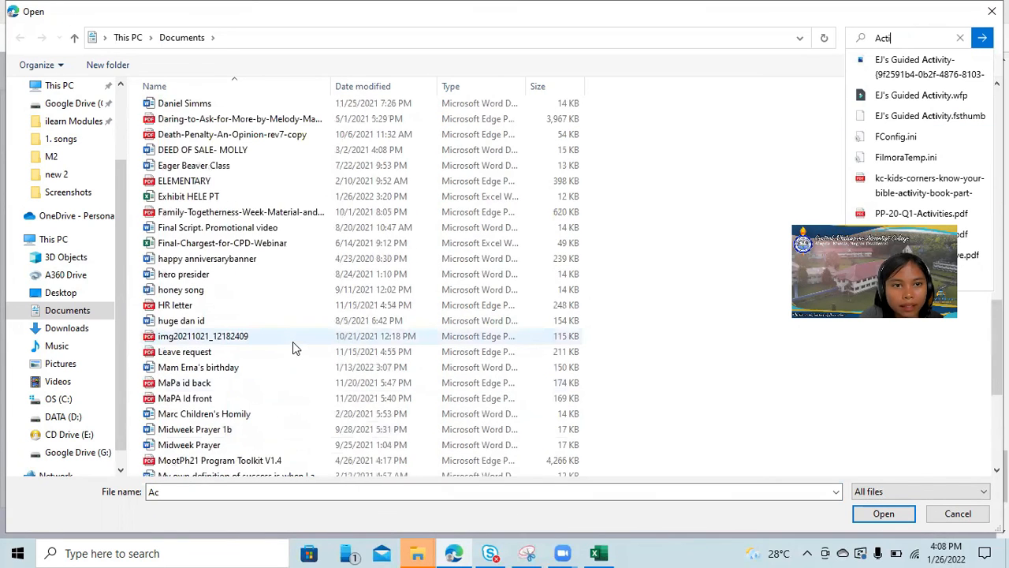
pyautogui.click(181, 201)
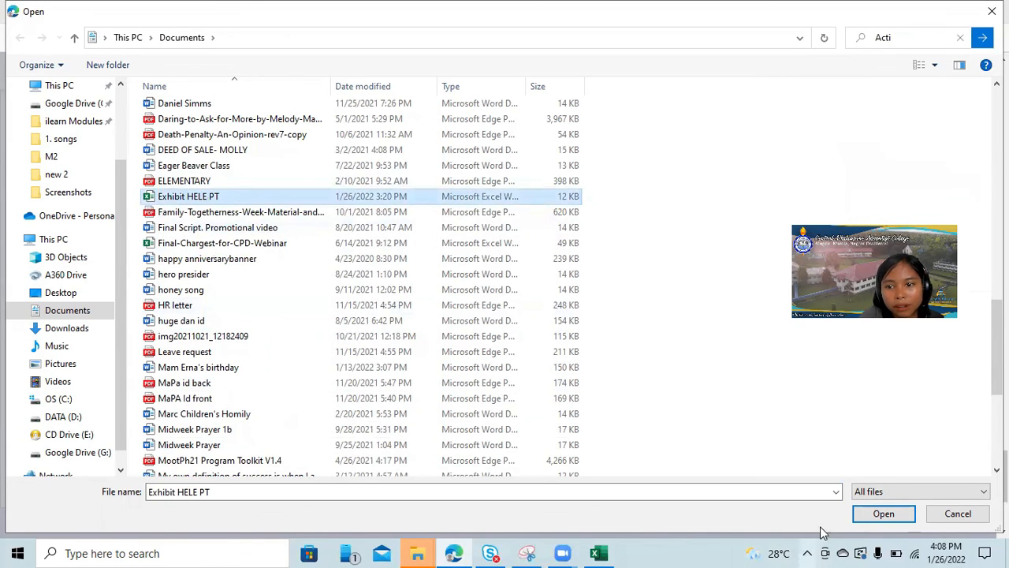
pyautogui.click(899, 514)
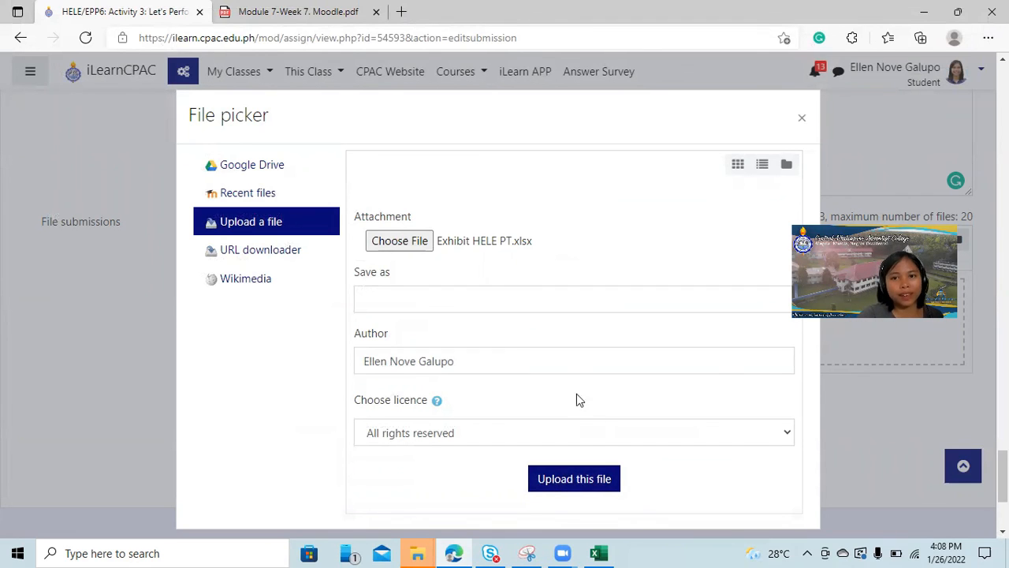
pyautogui.click(800, 120)
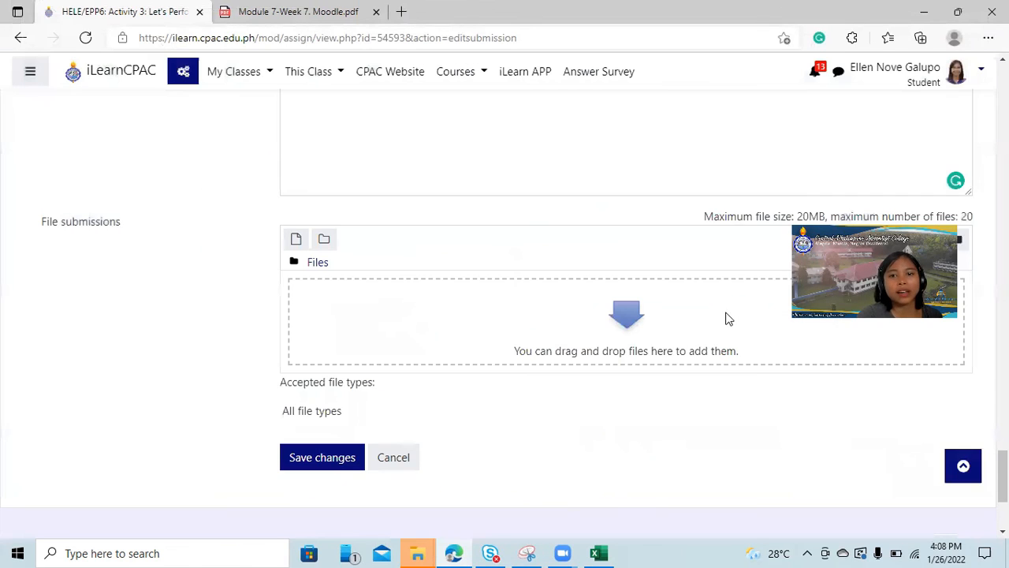